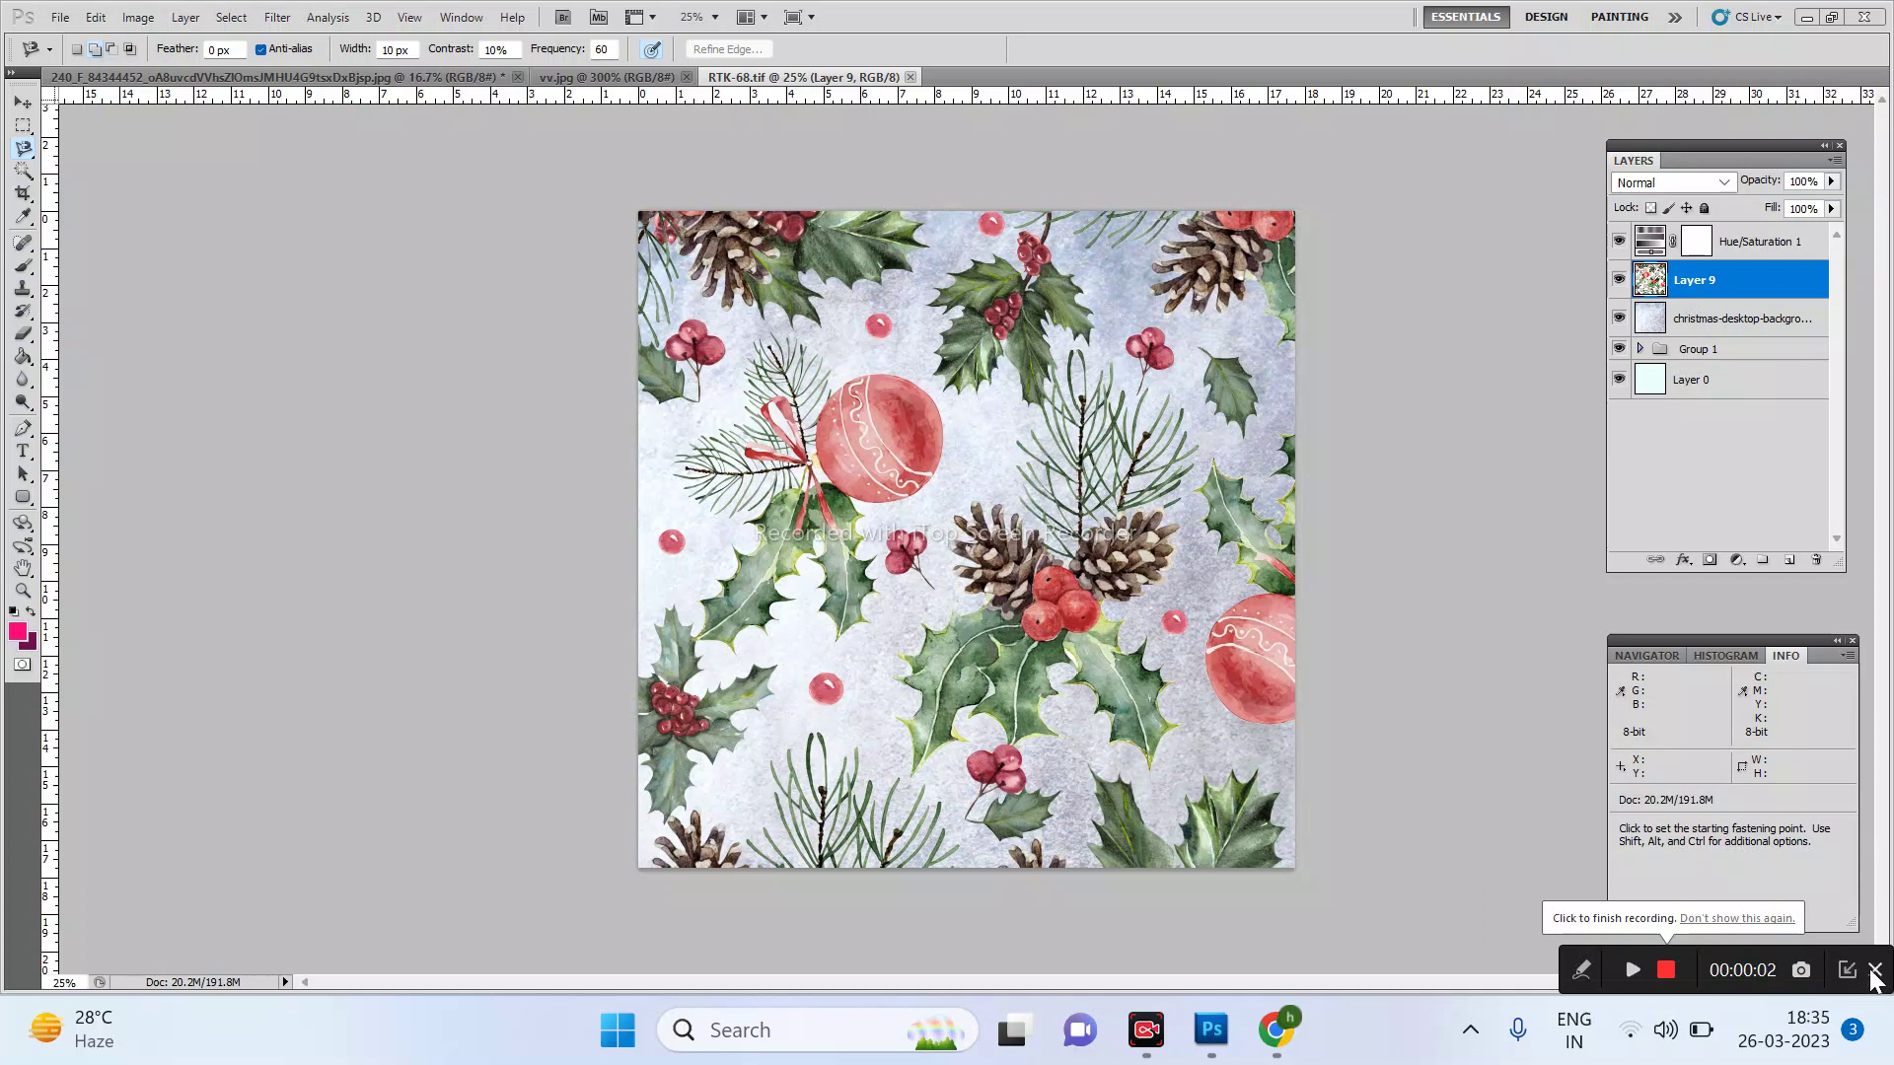
# Step: Scroll the Kanha cushion cover page to its You May Also Like designs, then return to the Christmas pattern
pyautogui.click(1272, 1034)
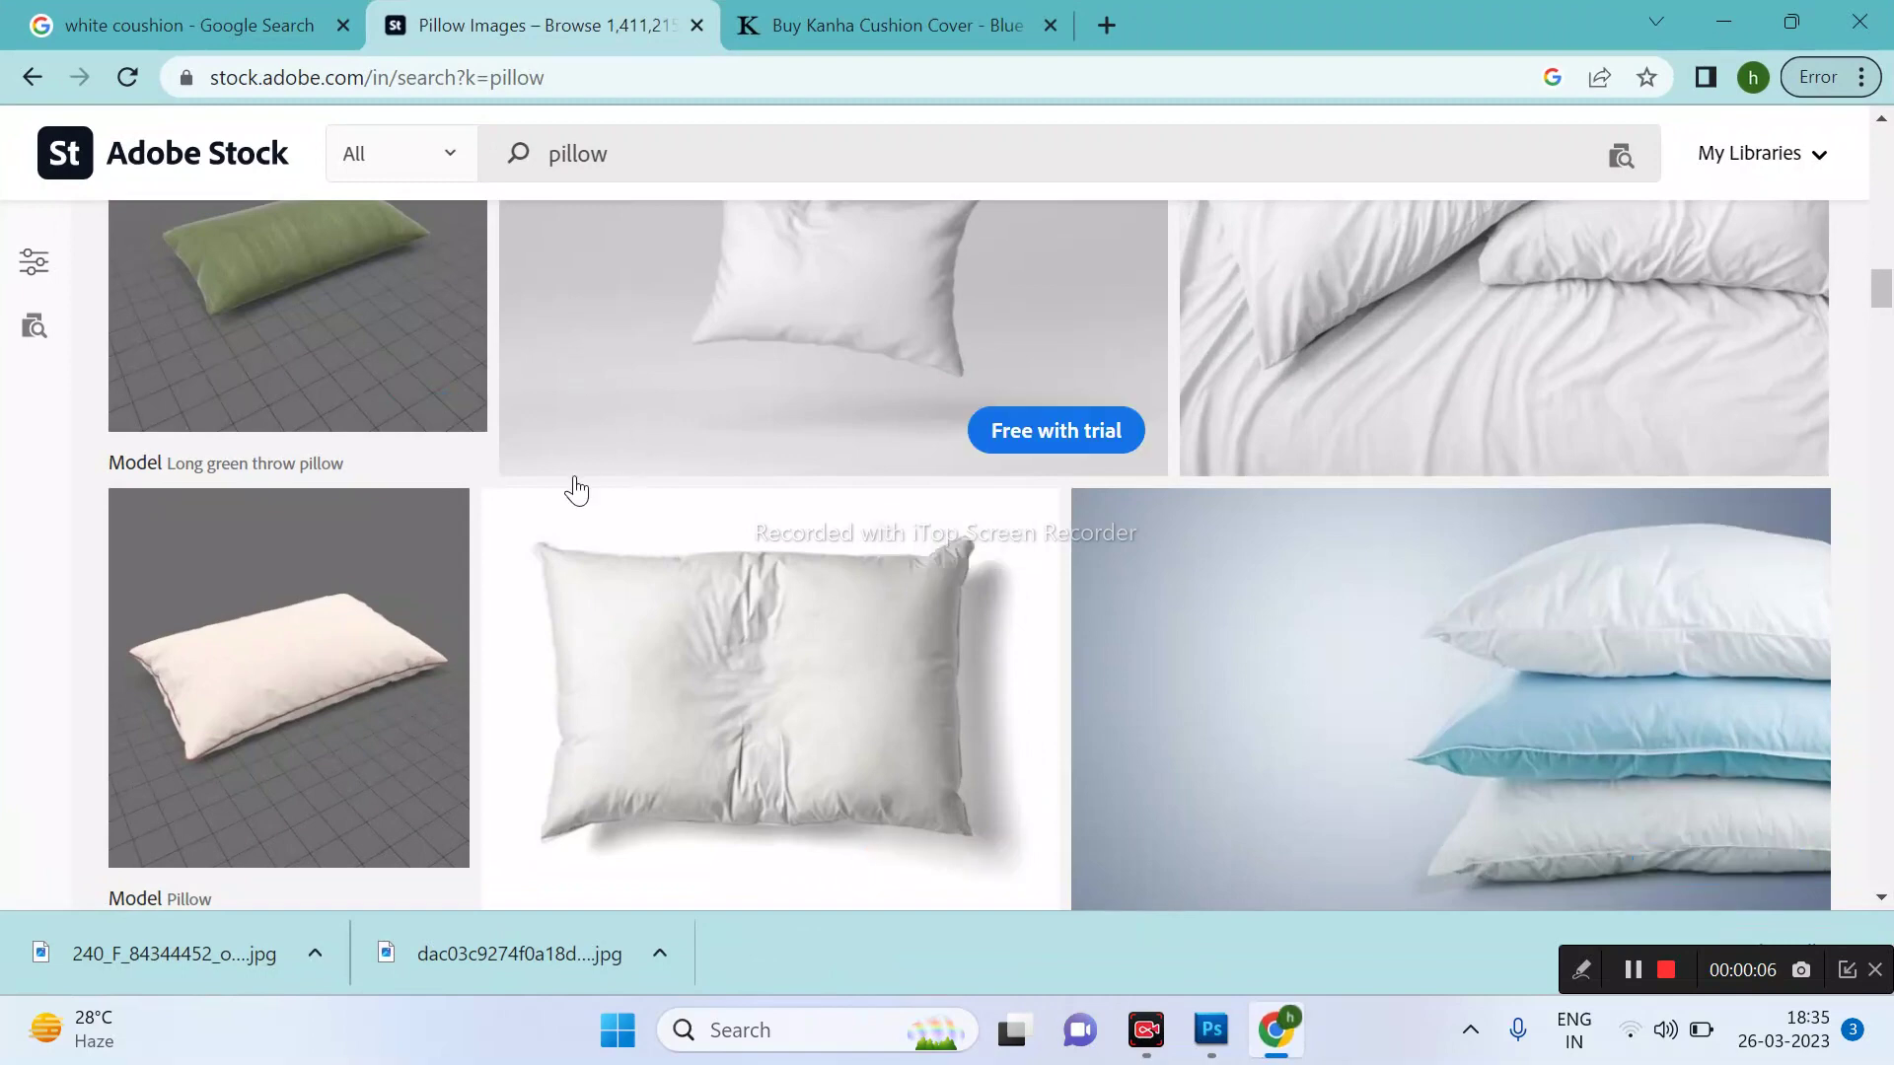
pyautogui.click(768, 28)
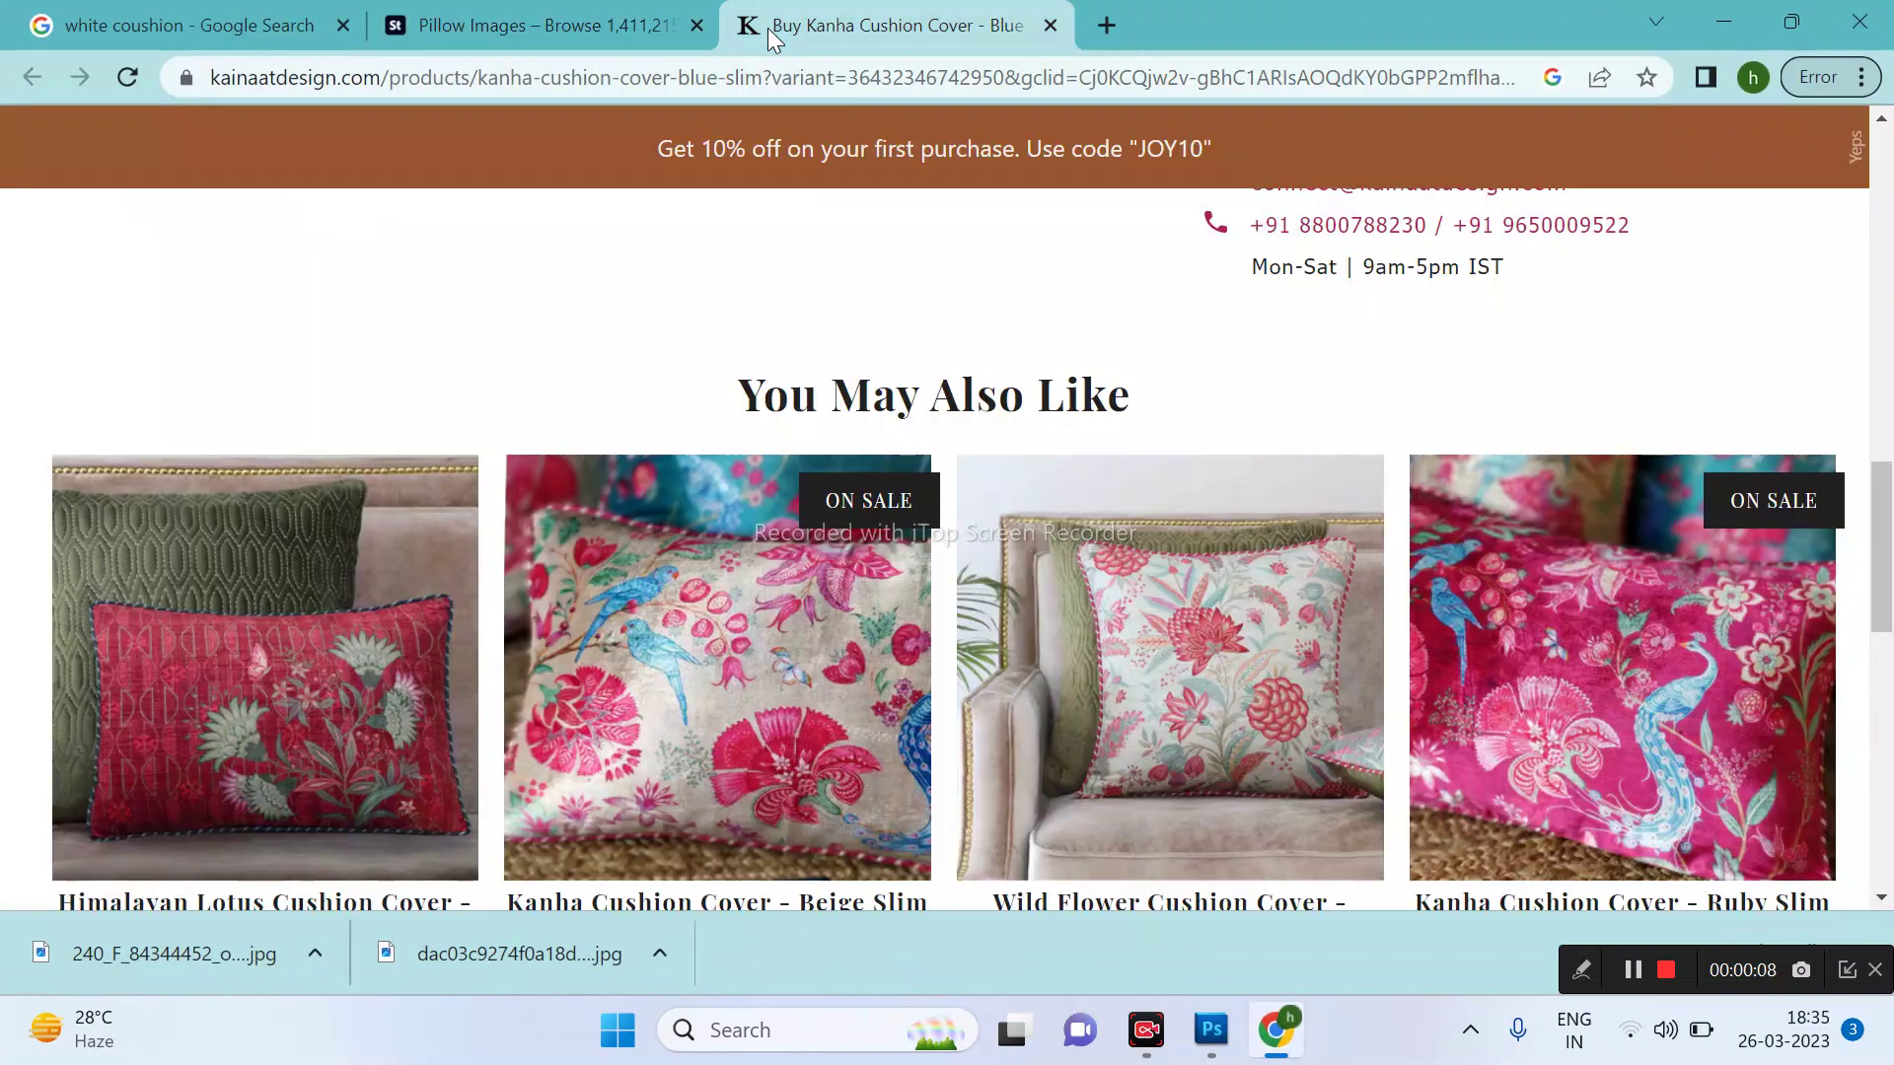
pyautogui.moveTo(1879, 462); pyautogui.dragTo(1884, 558)
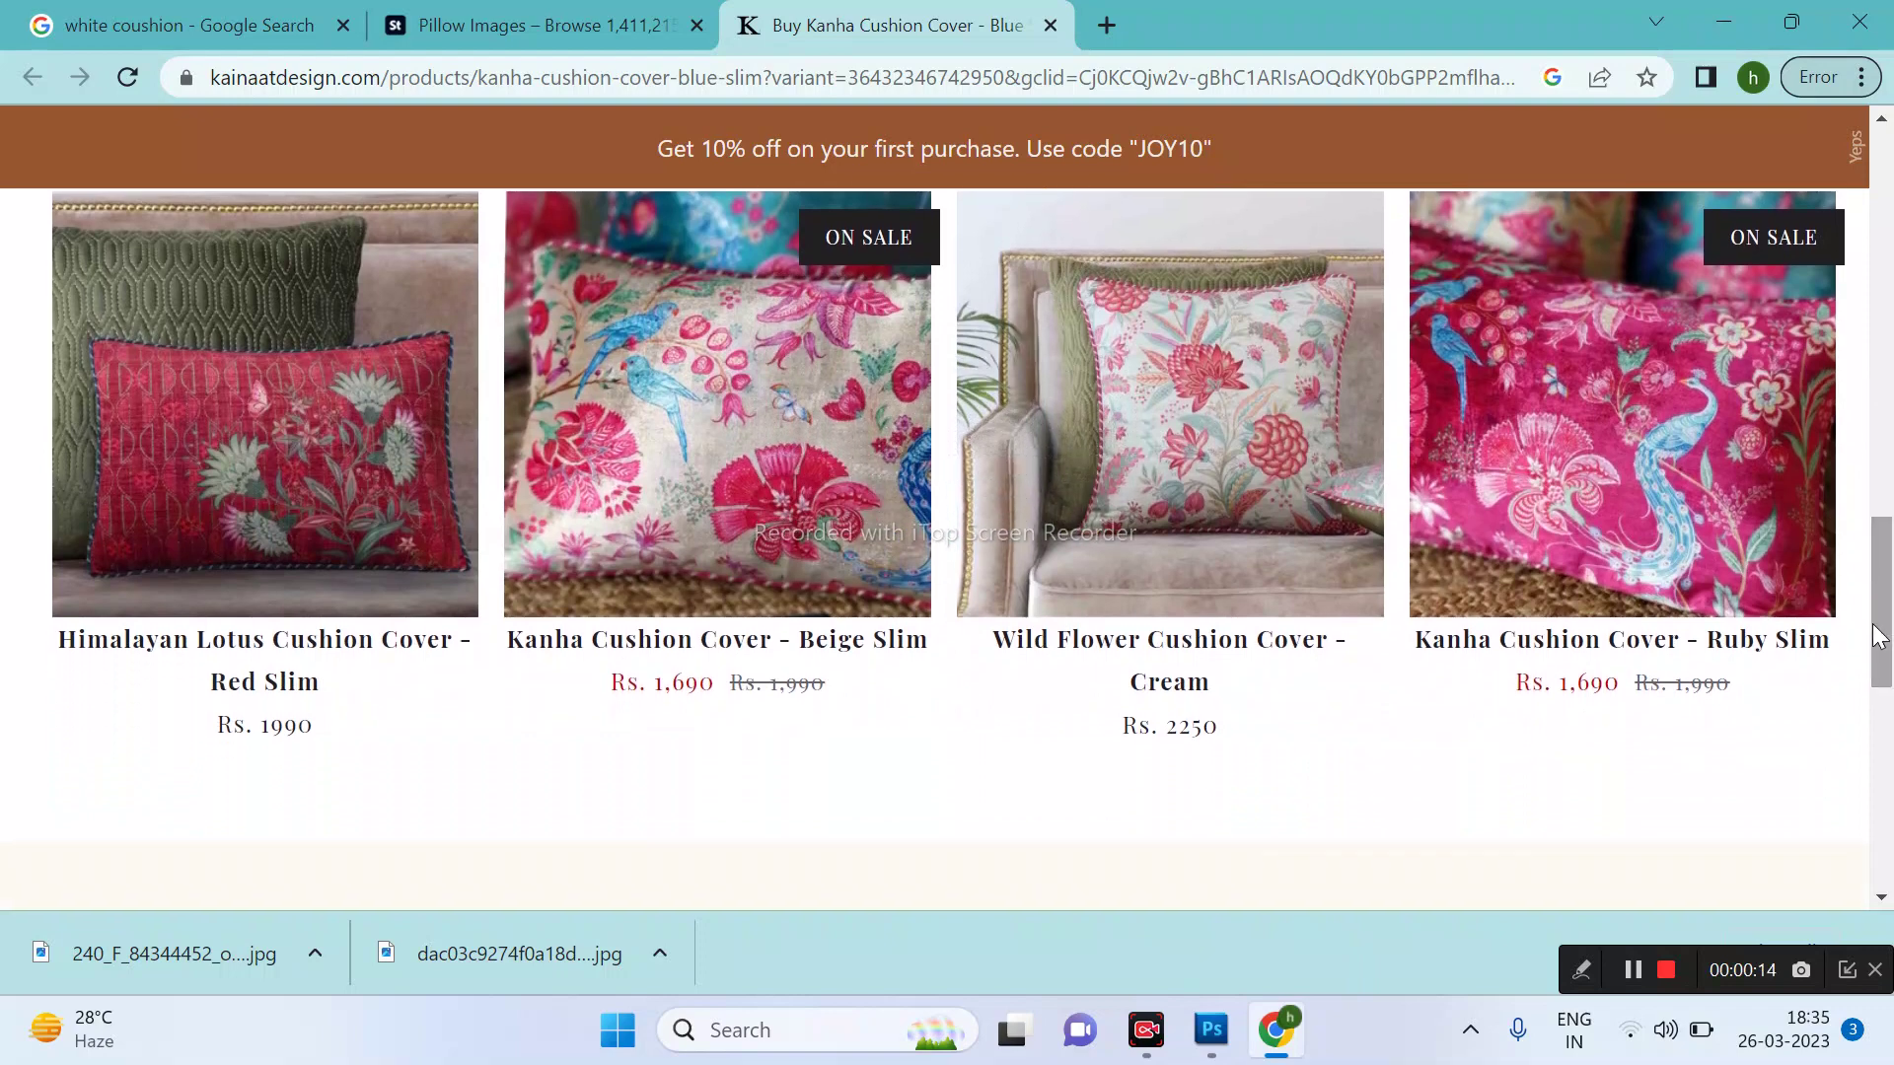
pyautogui.moveTo(1884, 617)
pyautogui.mouseDown()
pyautogui.moveTo(1884, 744)
pyautogui.moveTo(1886, 582)
pyautogui.mouseUp()
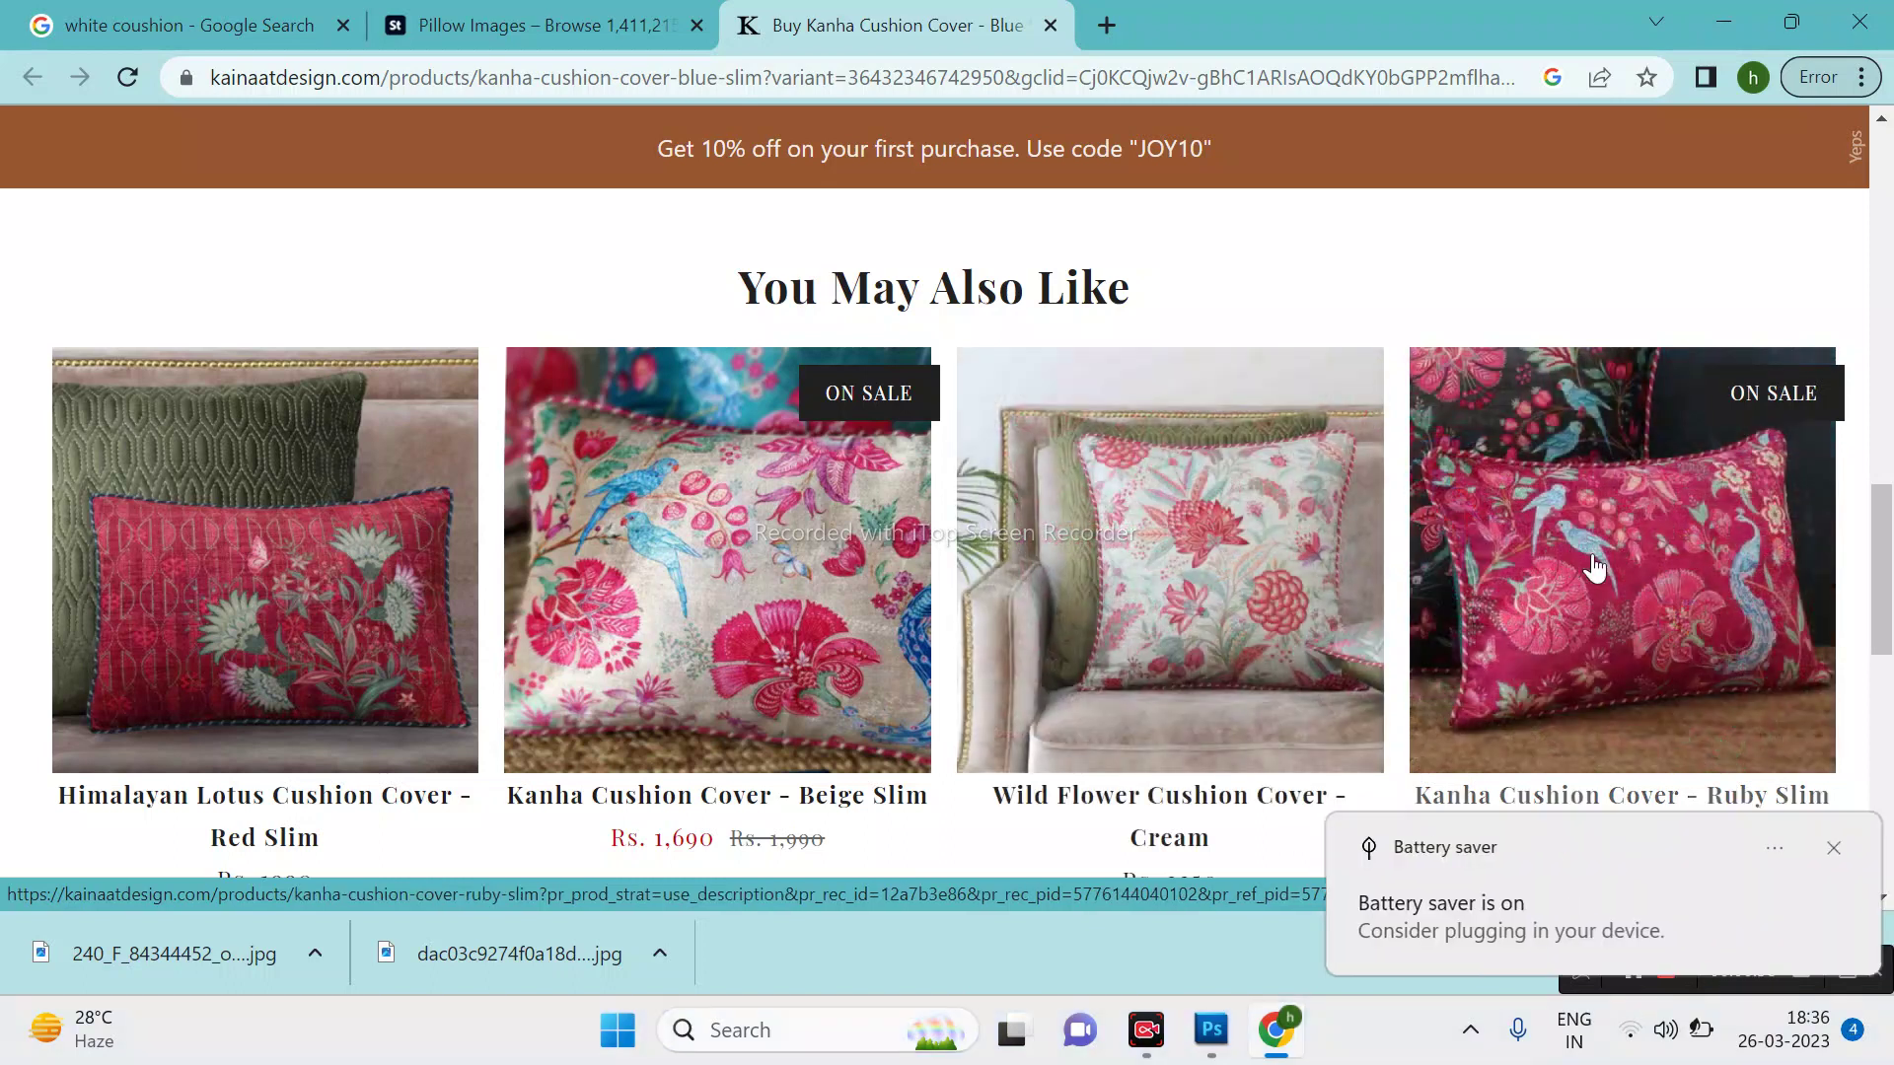
pyautogui.click(1830, 850)
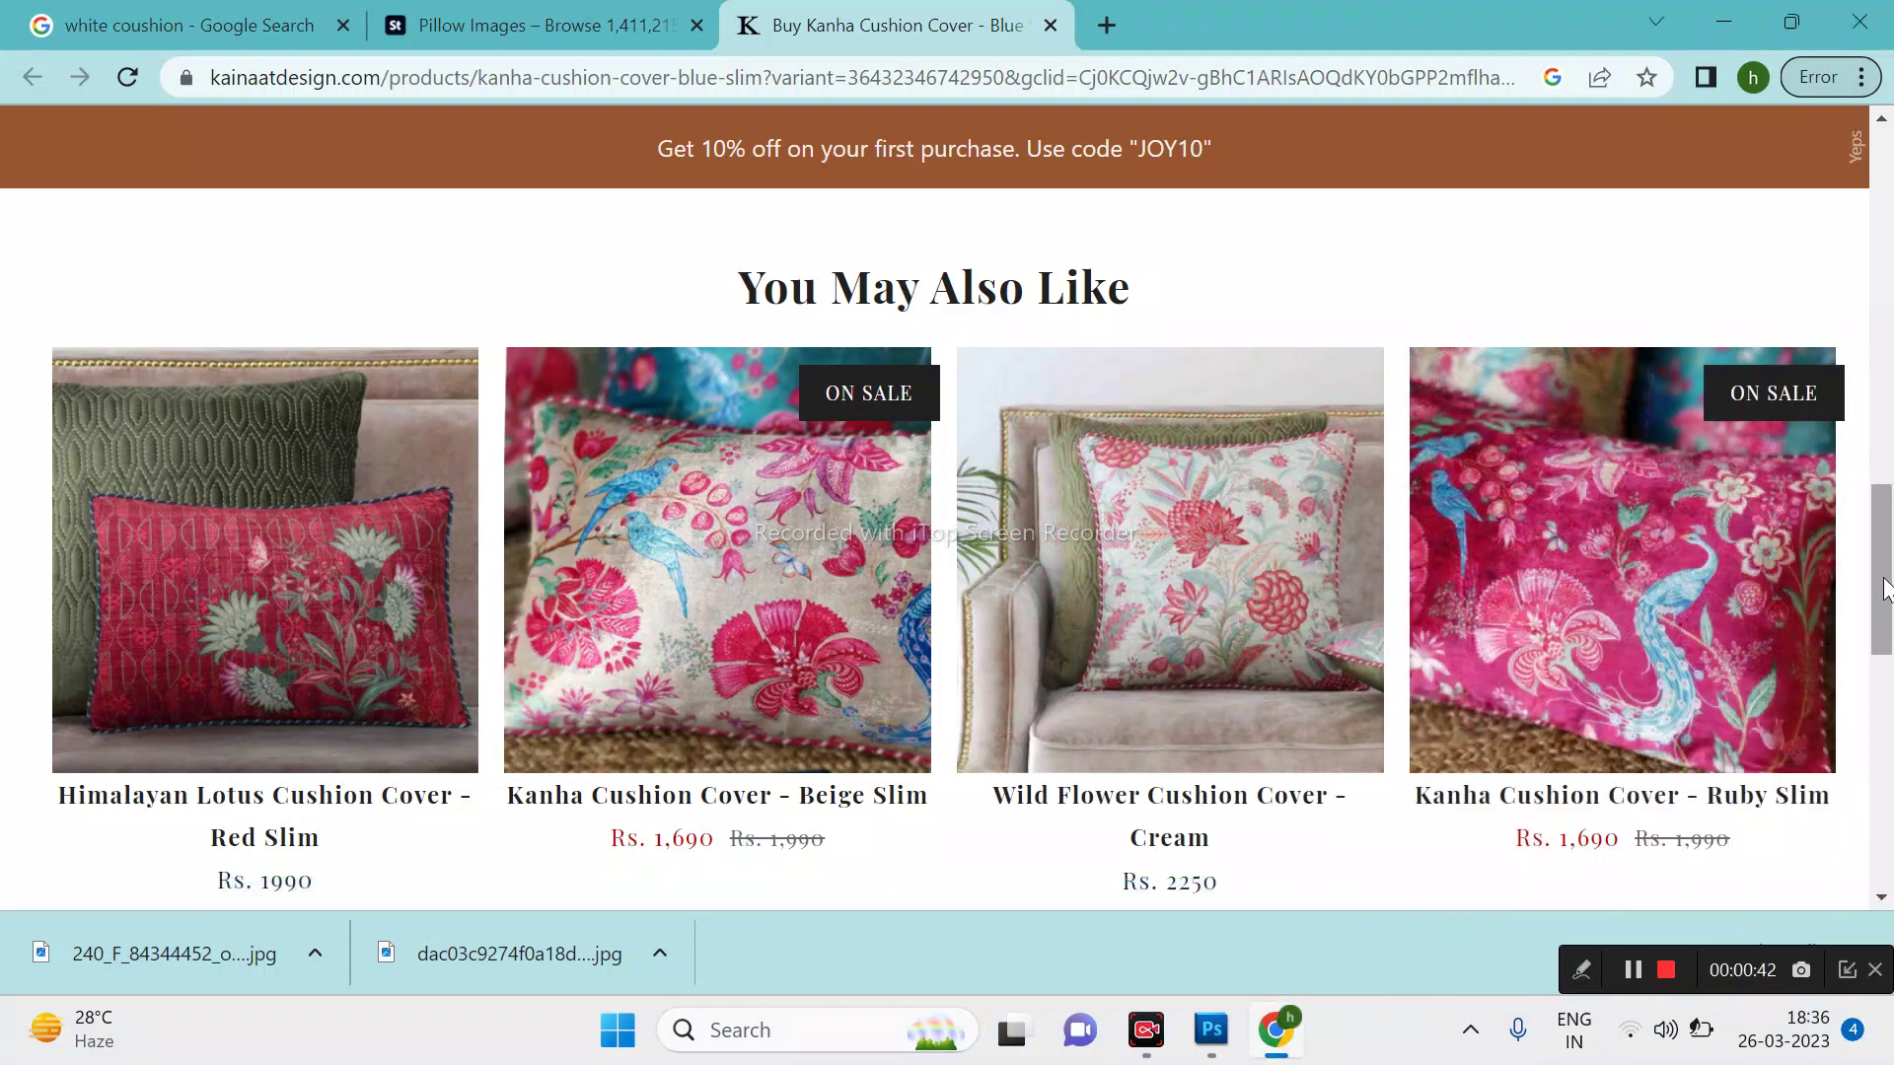
pyautogui.moveTo(1884, 611); pyautogui.dragTo(1888, 618)
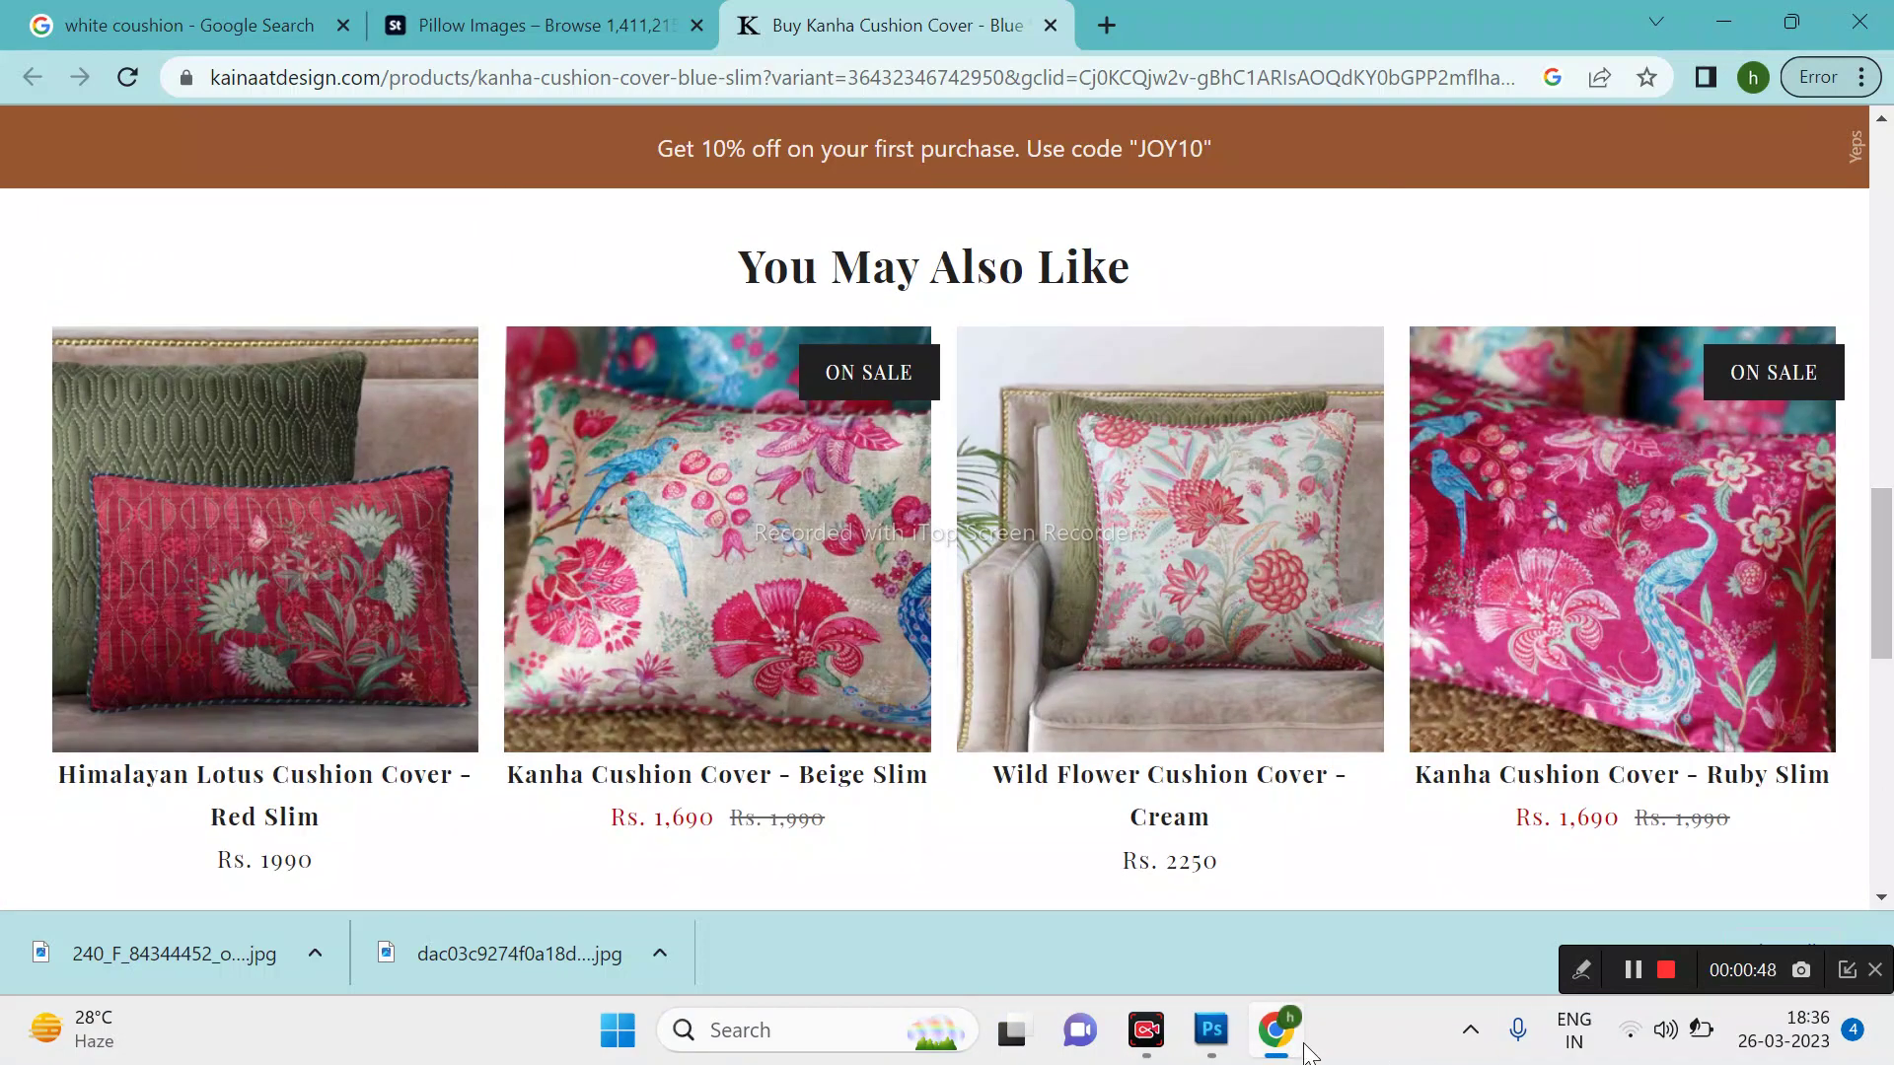
pyautogui.moveTo(1210, 1030)
pyautogui.click(1034, 912)
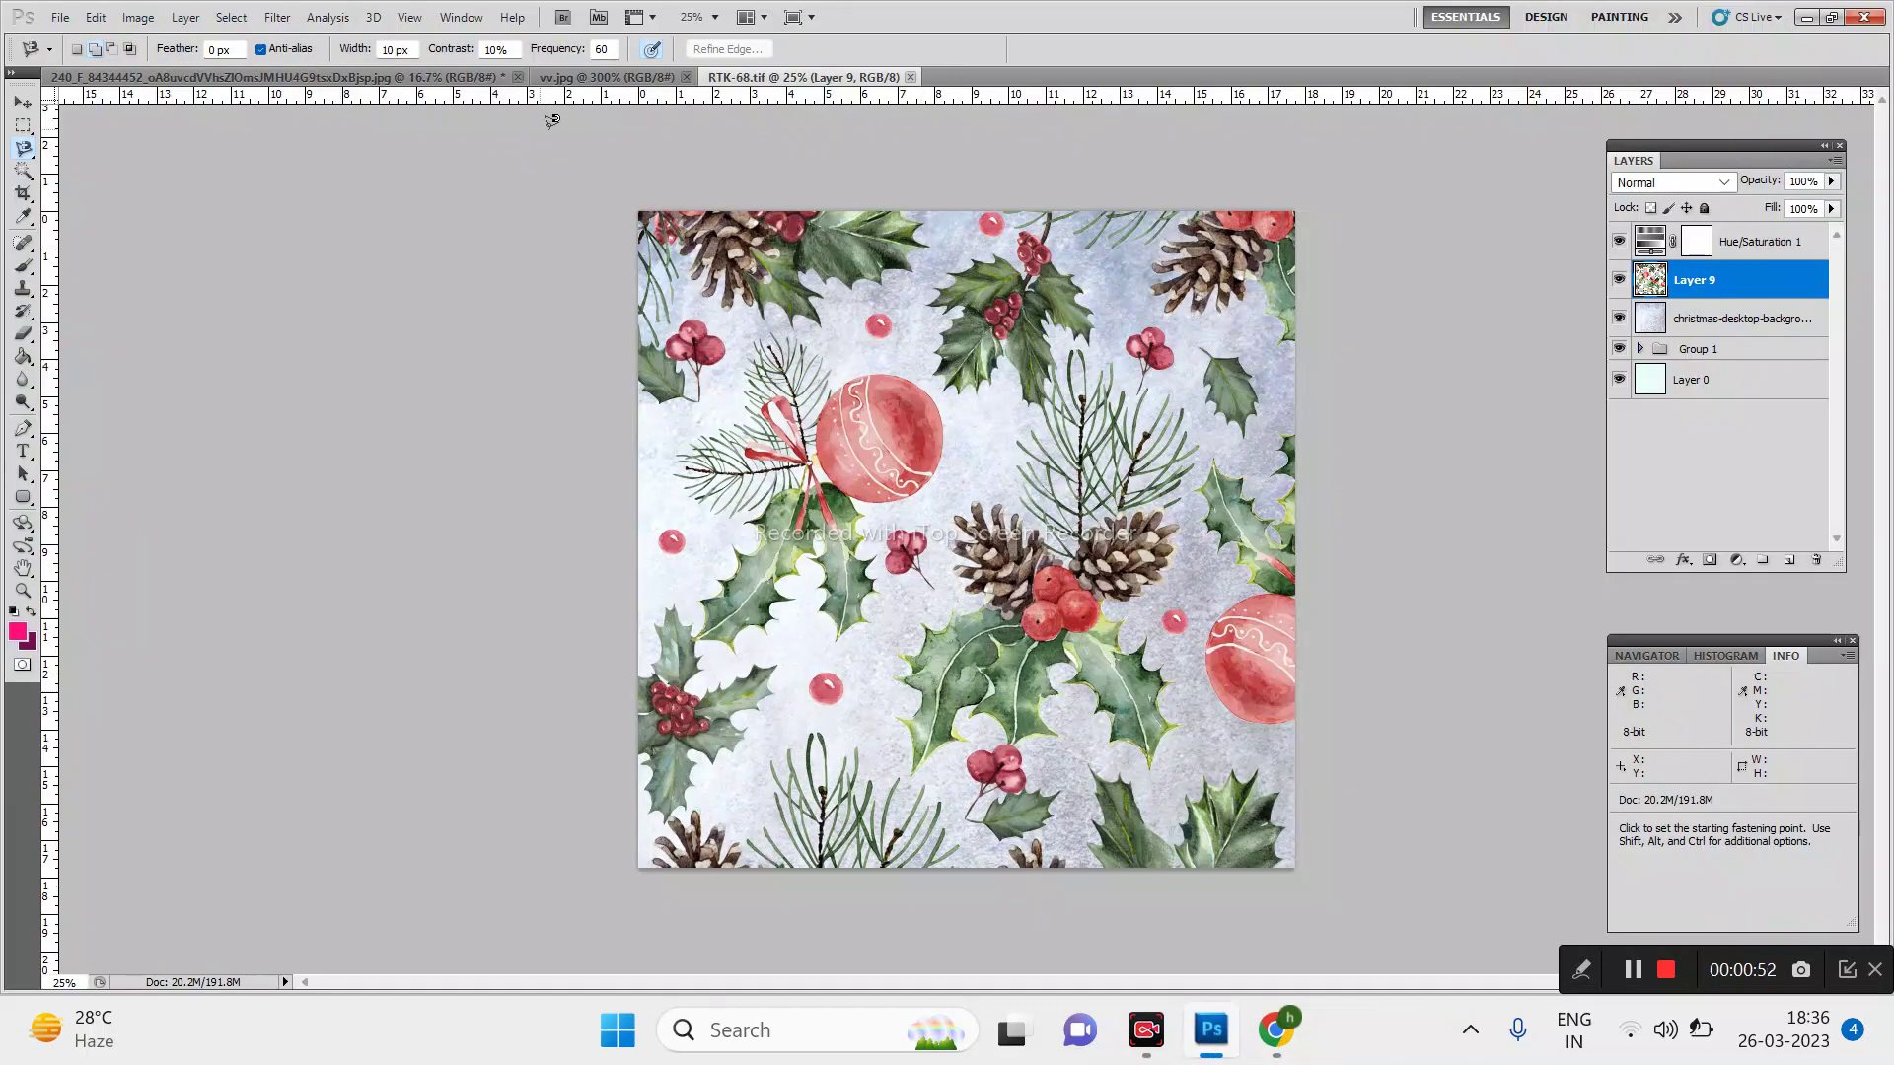
# Step: Scroll through the Adobe Stock 'pillow' results for plain white pillow photos
pyautogui.click(1274, 1031)
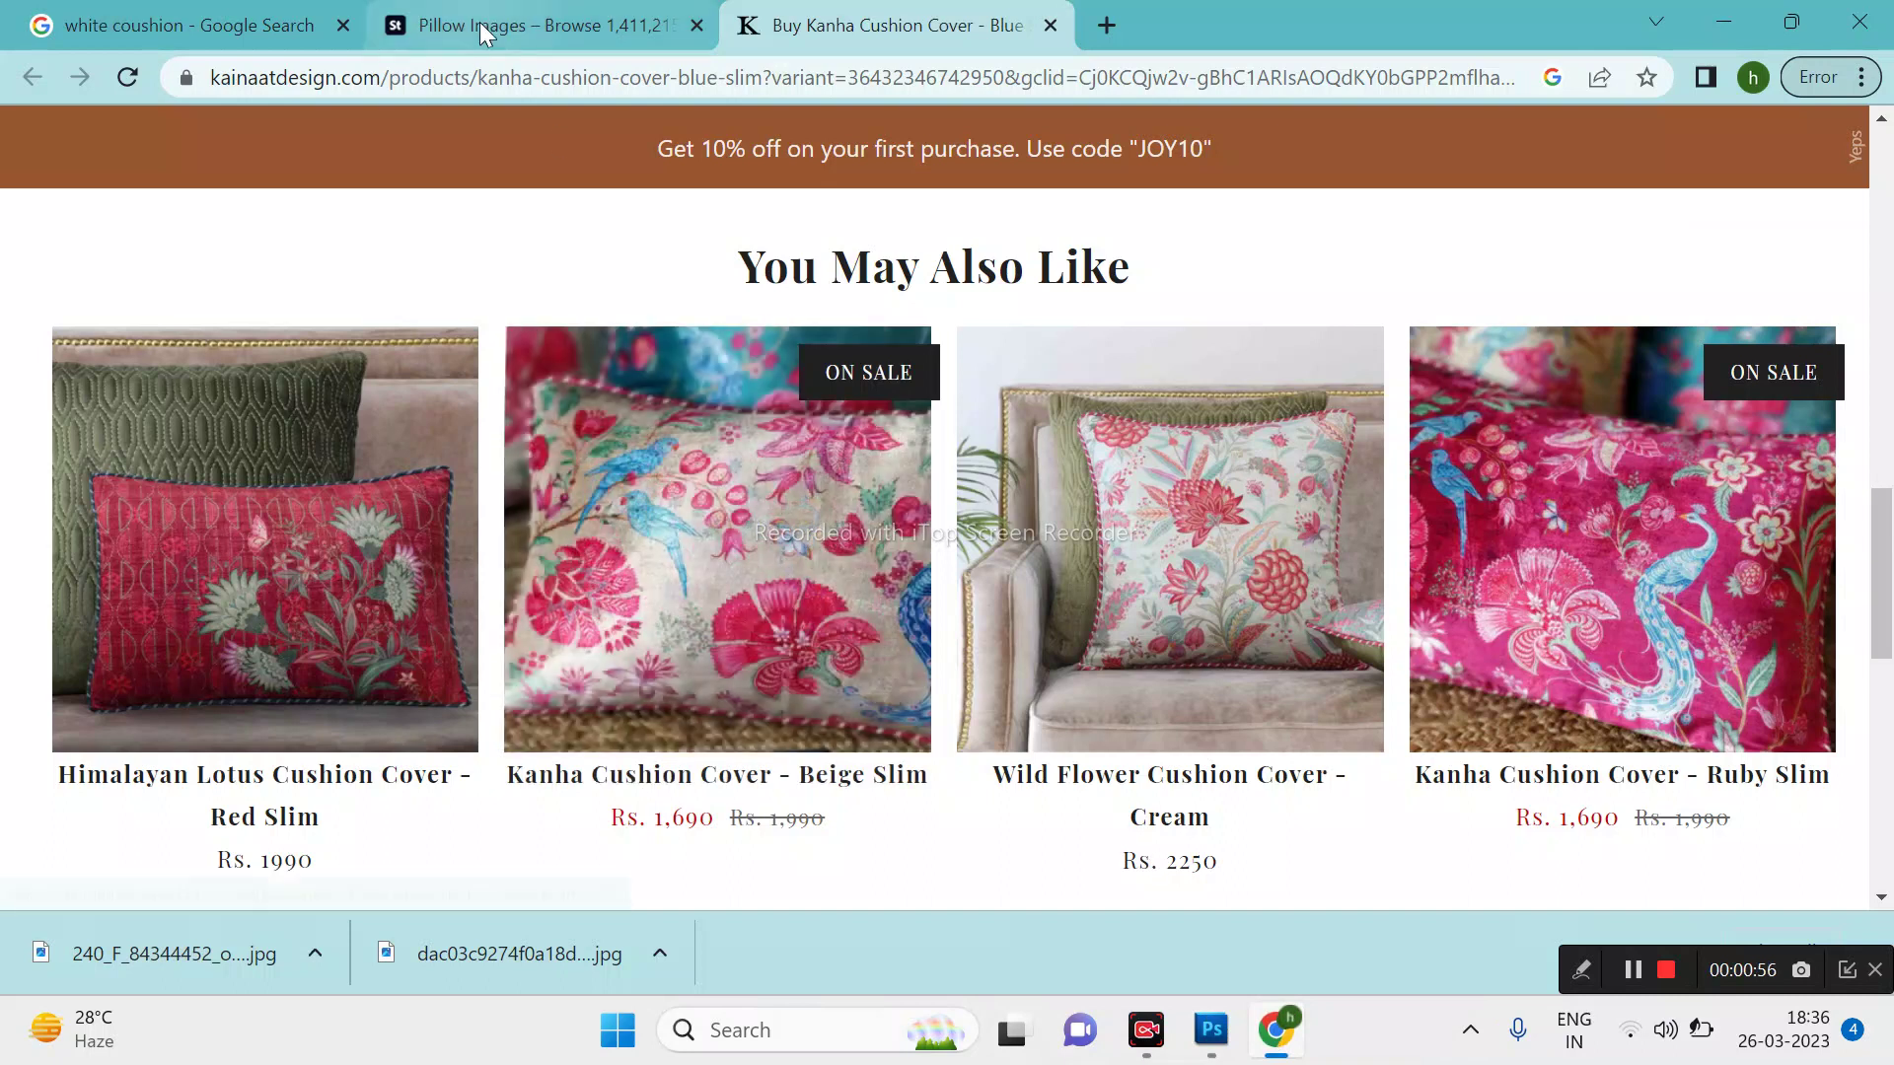
pyautogui.click(479, 27)
pyautogui.moveTo(1504, 338)
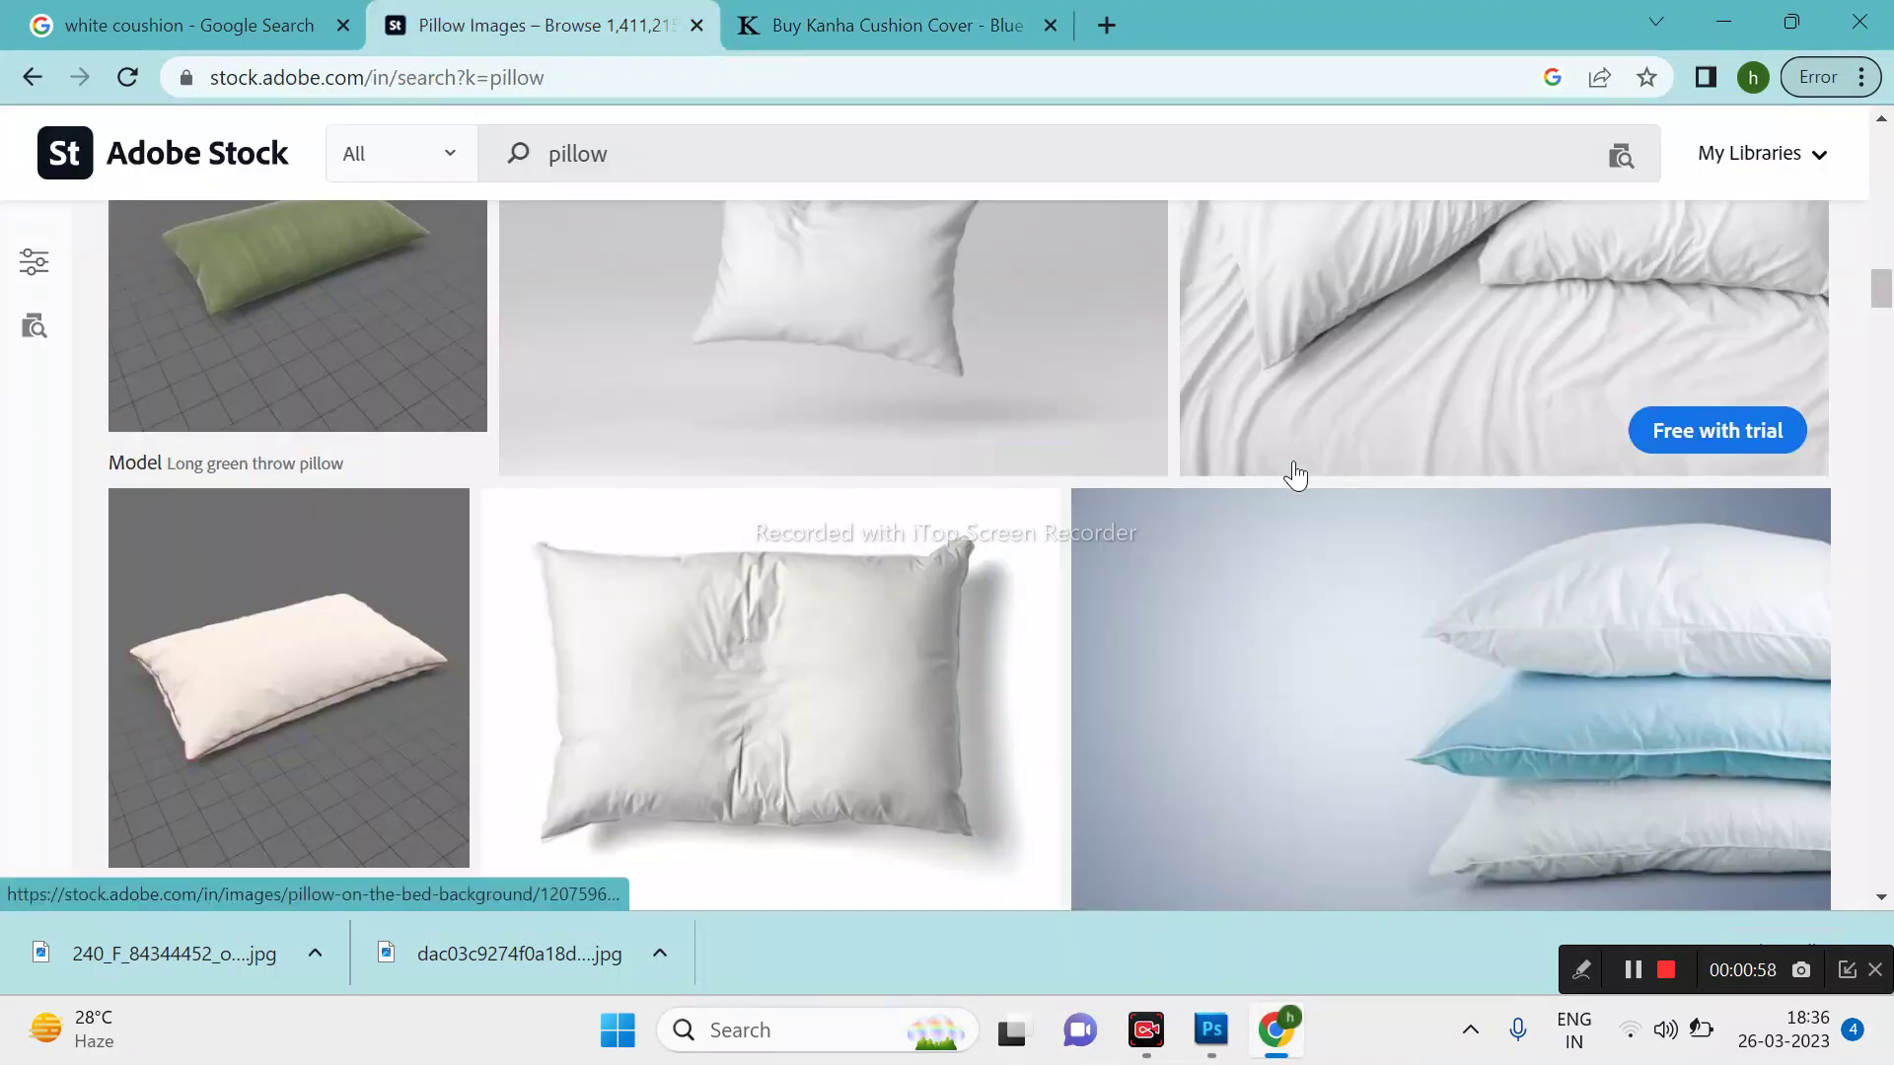
pyautogui.moveTo(1881, 291)
pyautogui.mouseDown()
pyautogui.moveTo(1879, 511)
pyautogui.moveTo(1881, 311)
pyautogui.mouseUp()
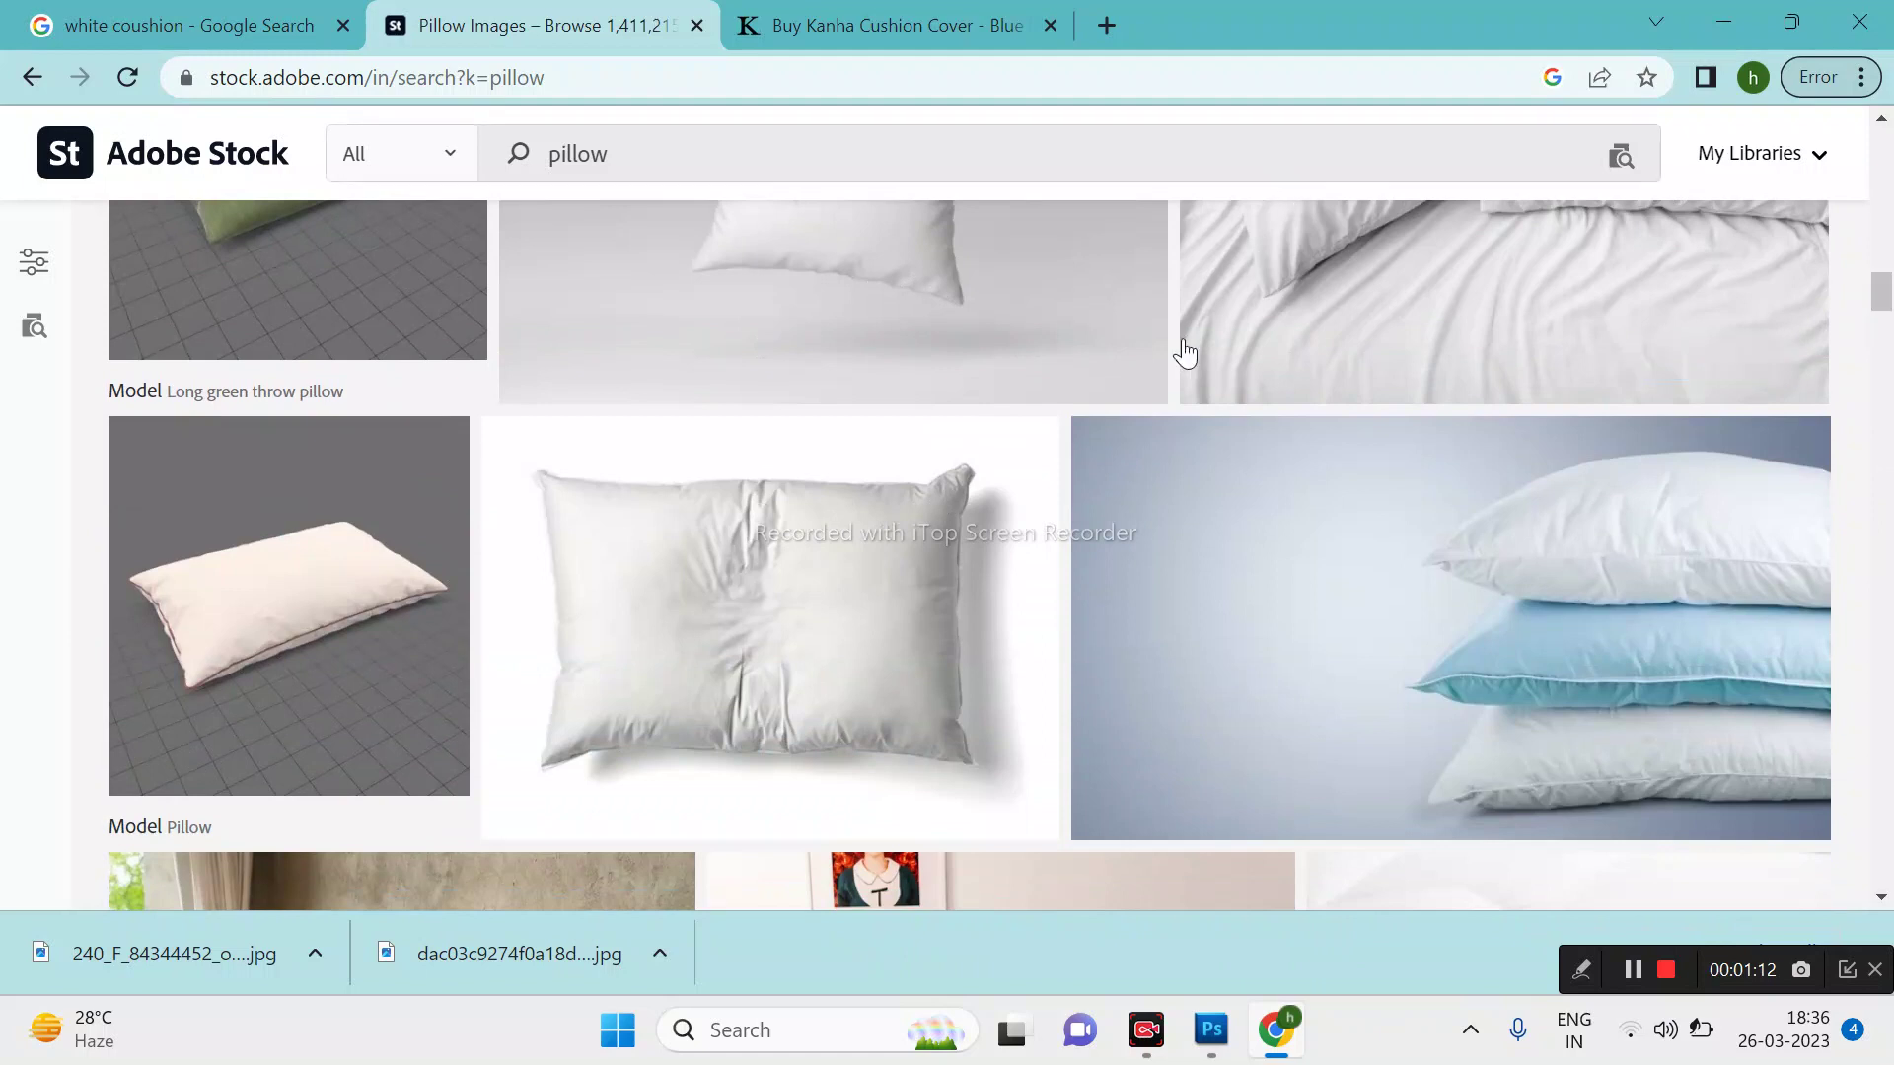
pyautogui.moveTo(769, 680)
pyautogui.moveTo(1210, 1030)
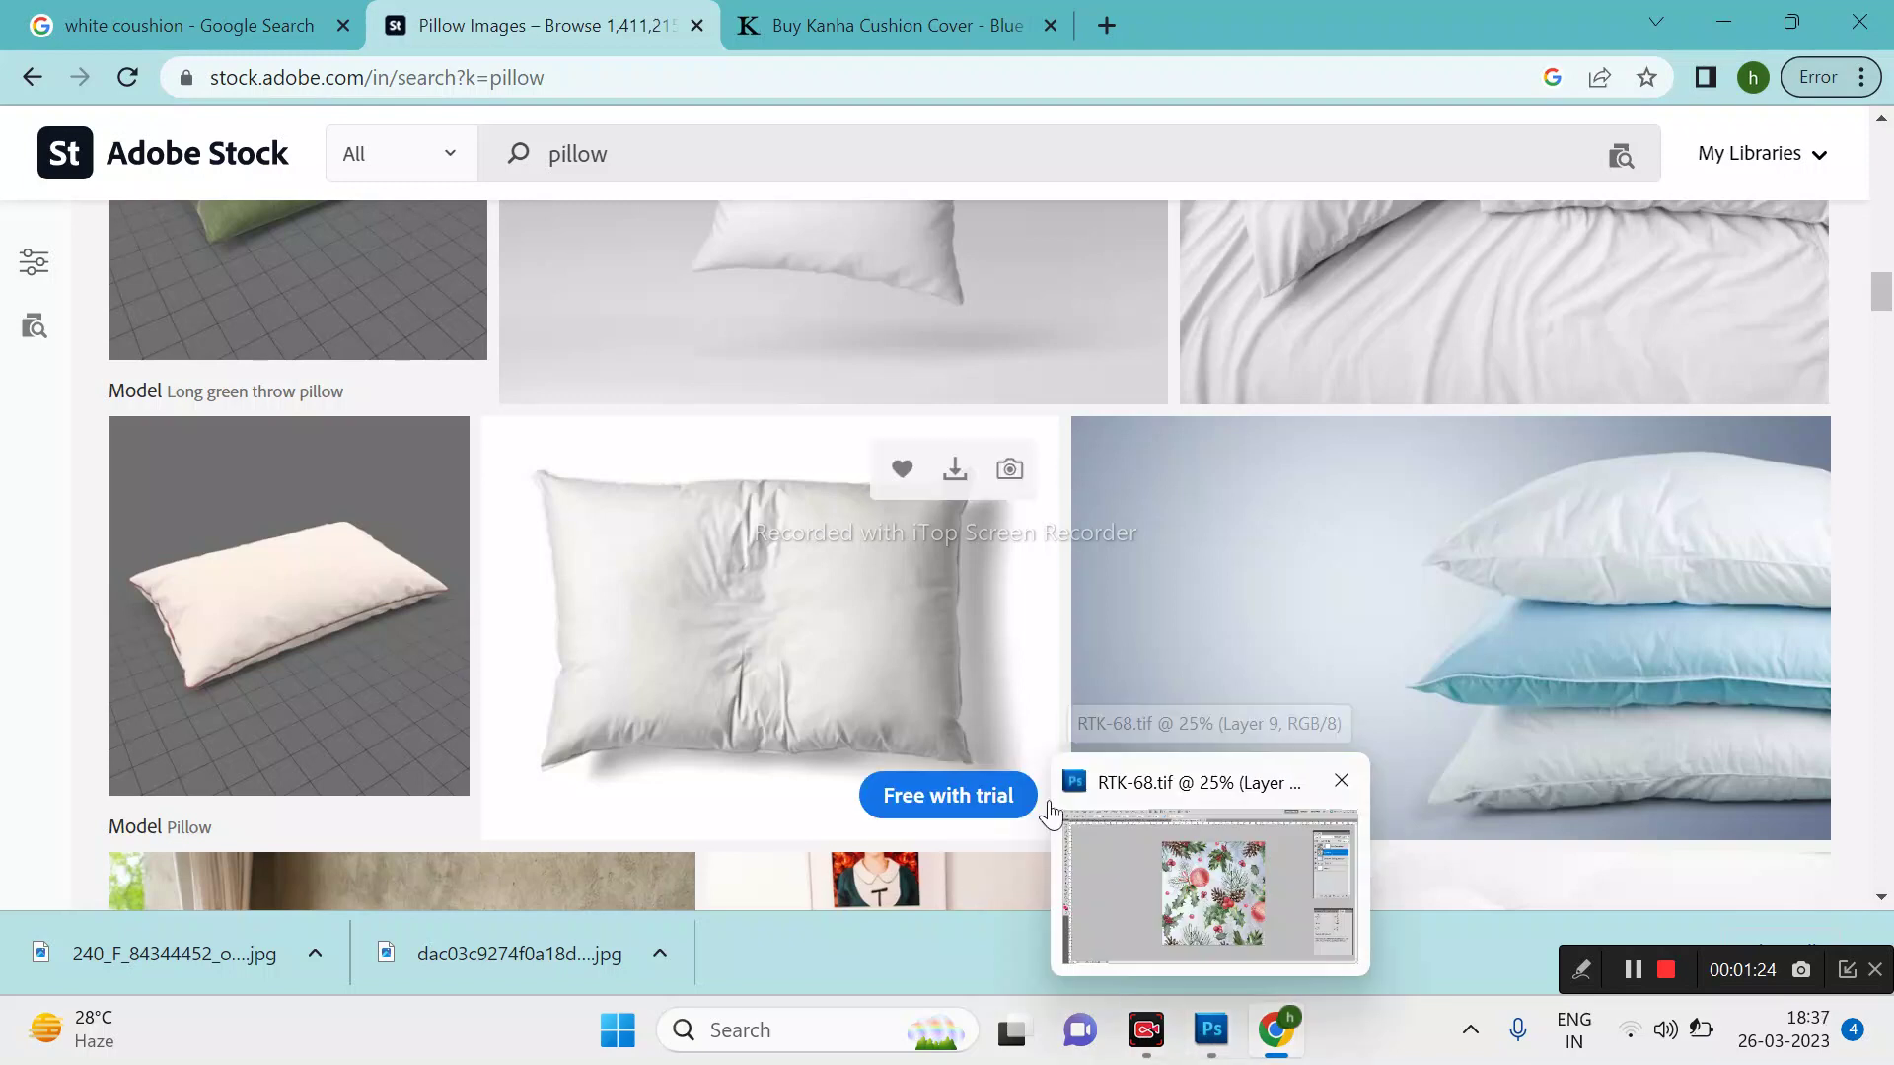
pyautogui.click(1211, 1032)
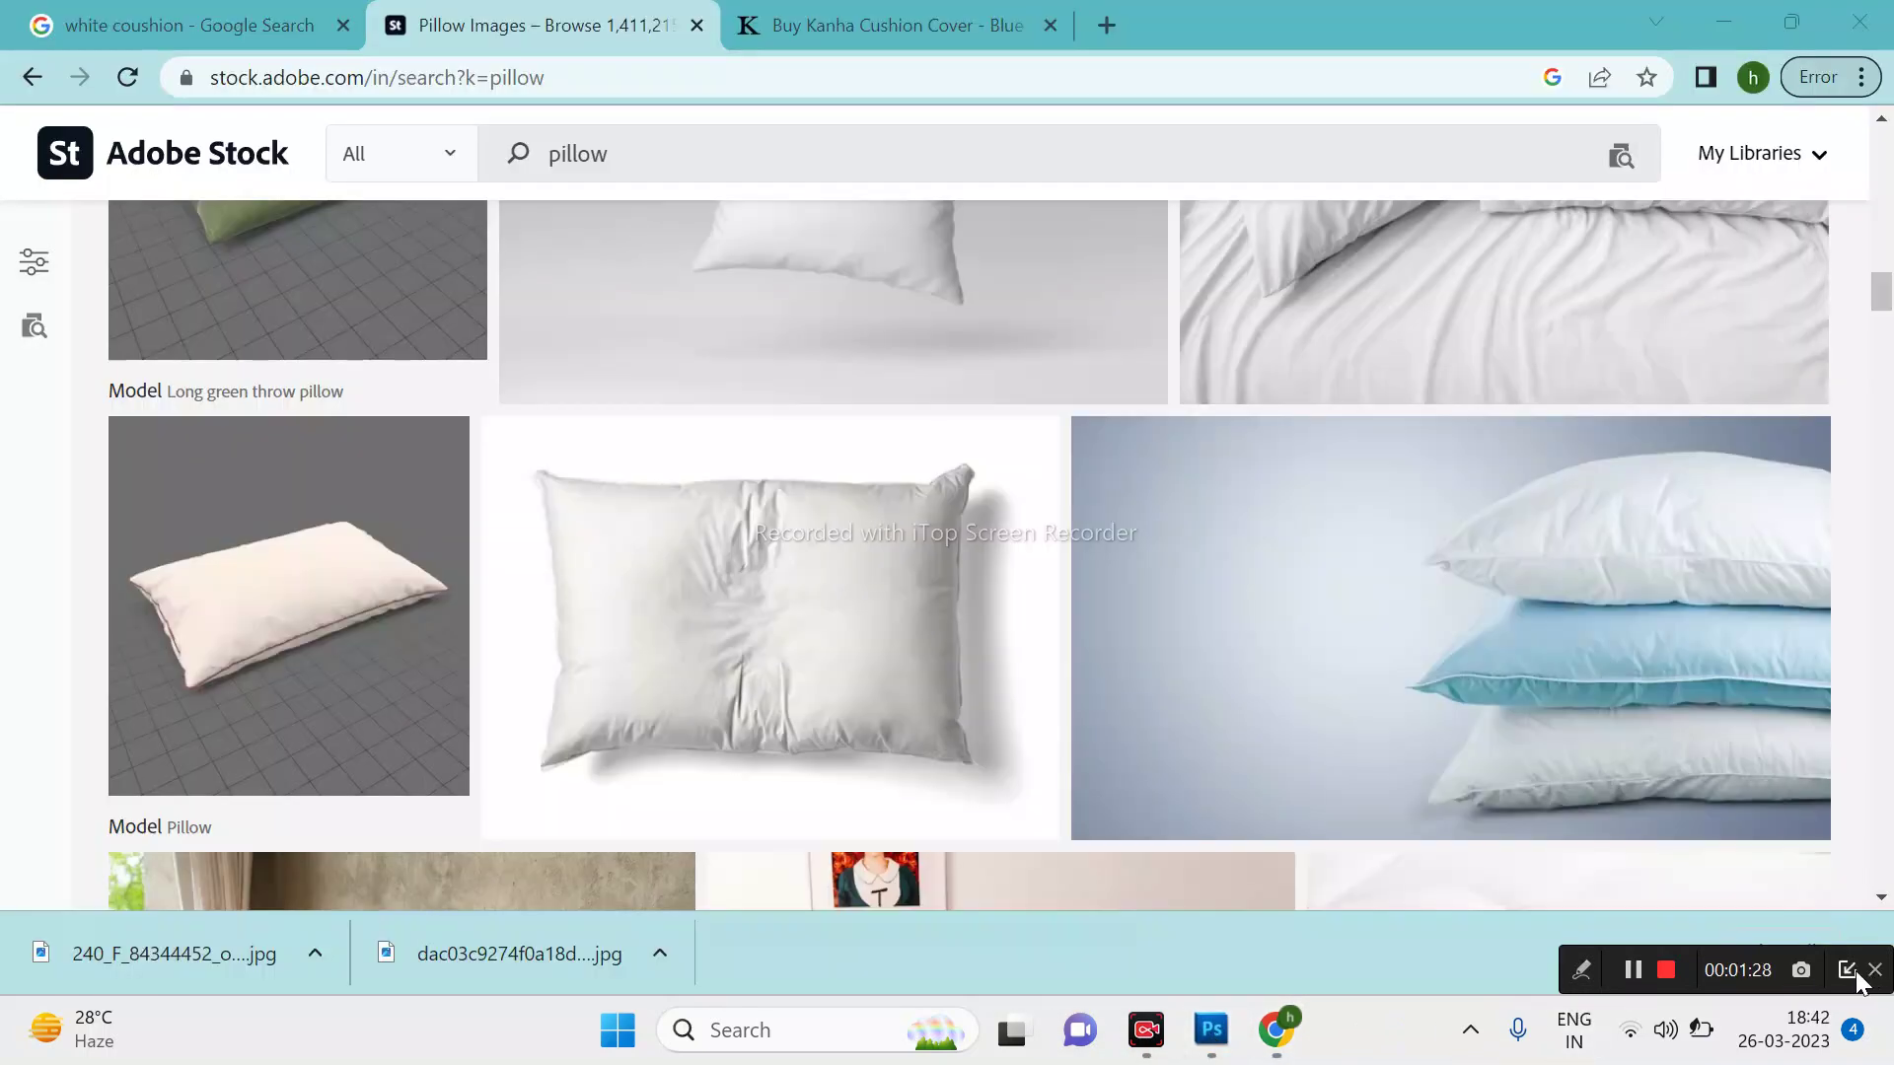
pyautogui.click(1848, 973)
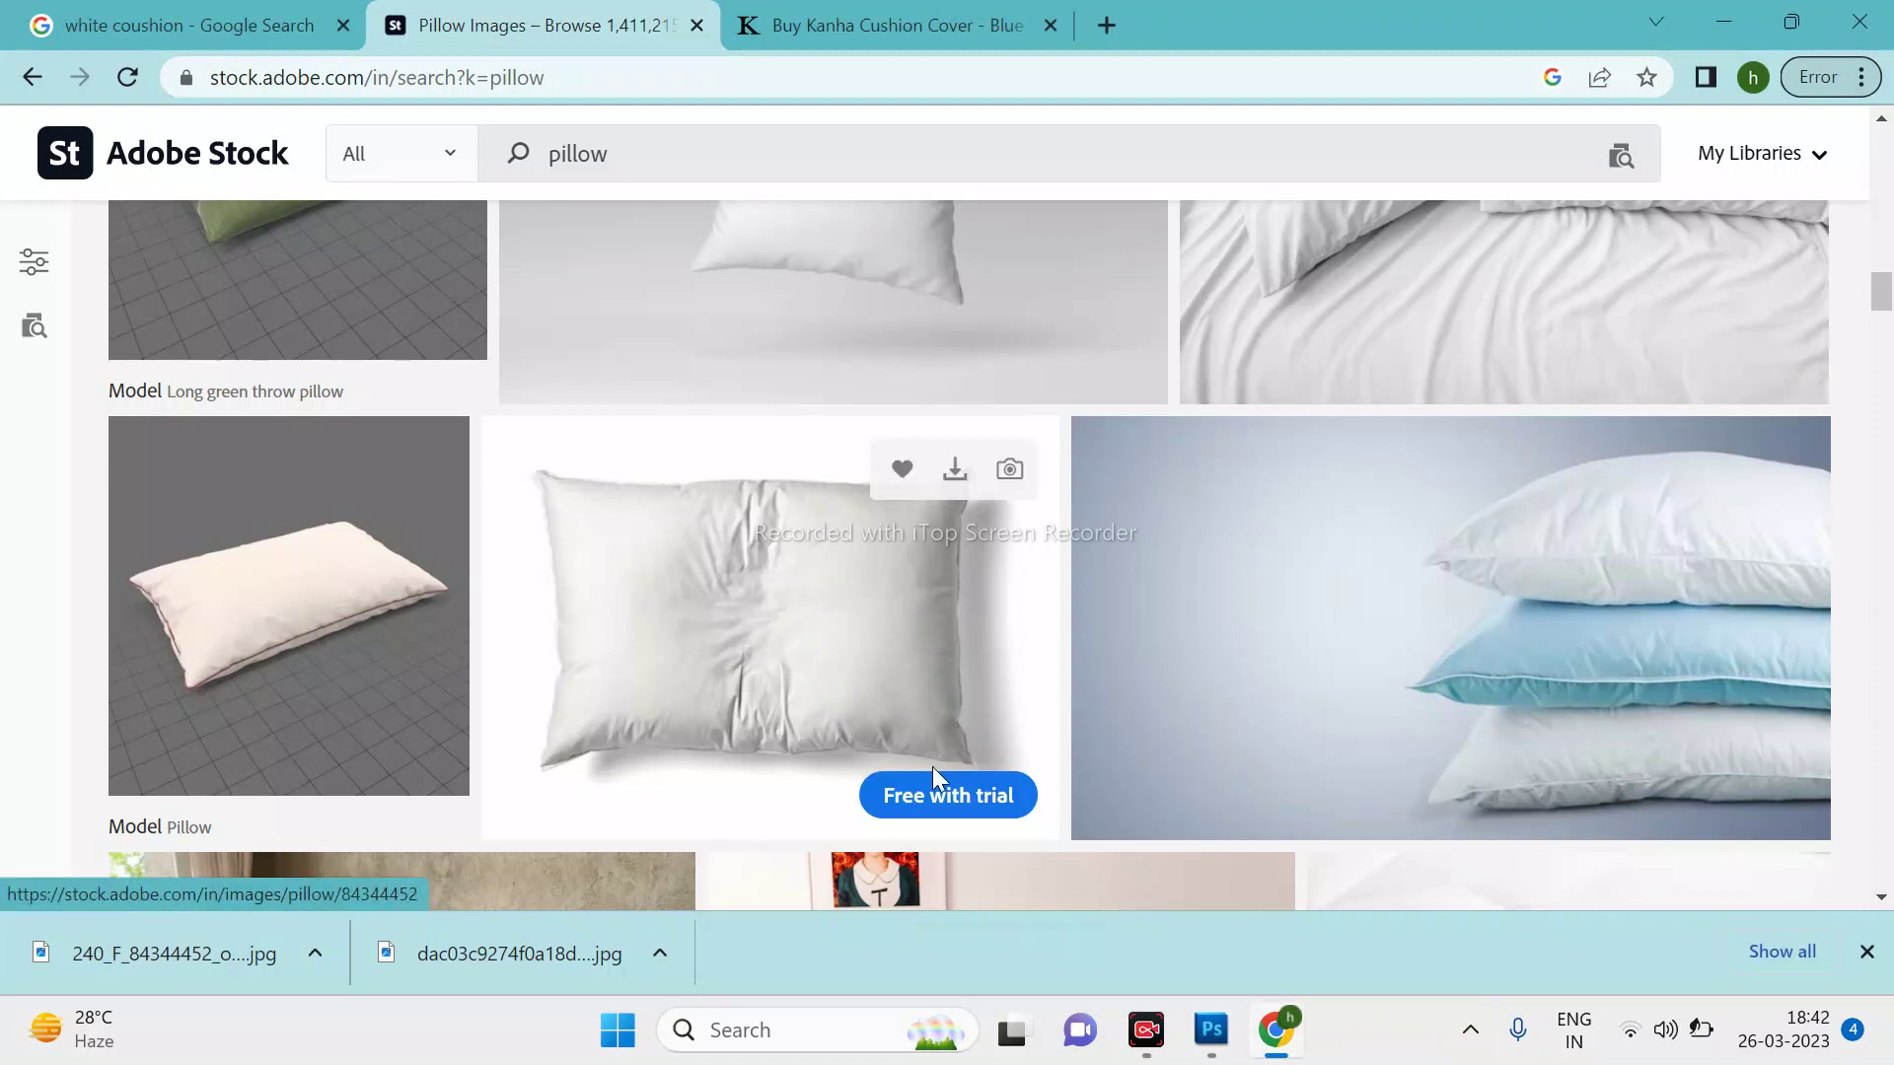
pyautogui.moveTo(1210, 1030)
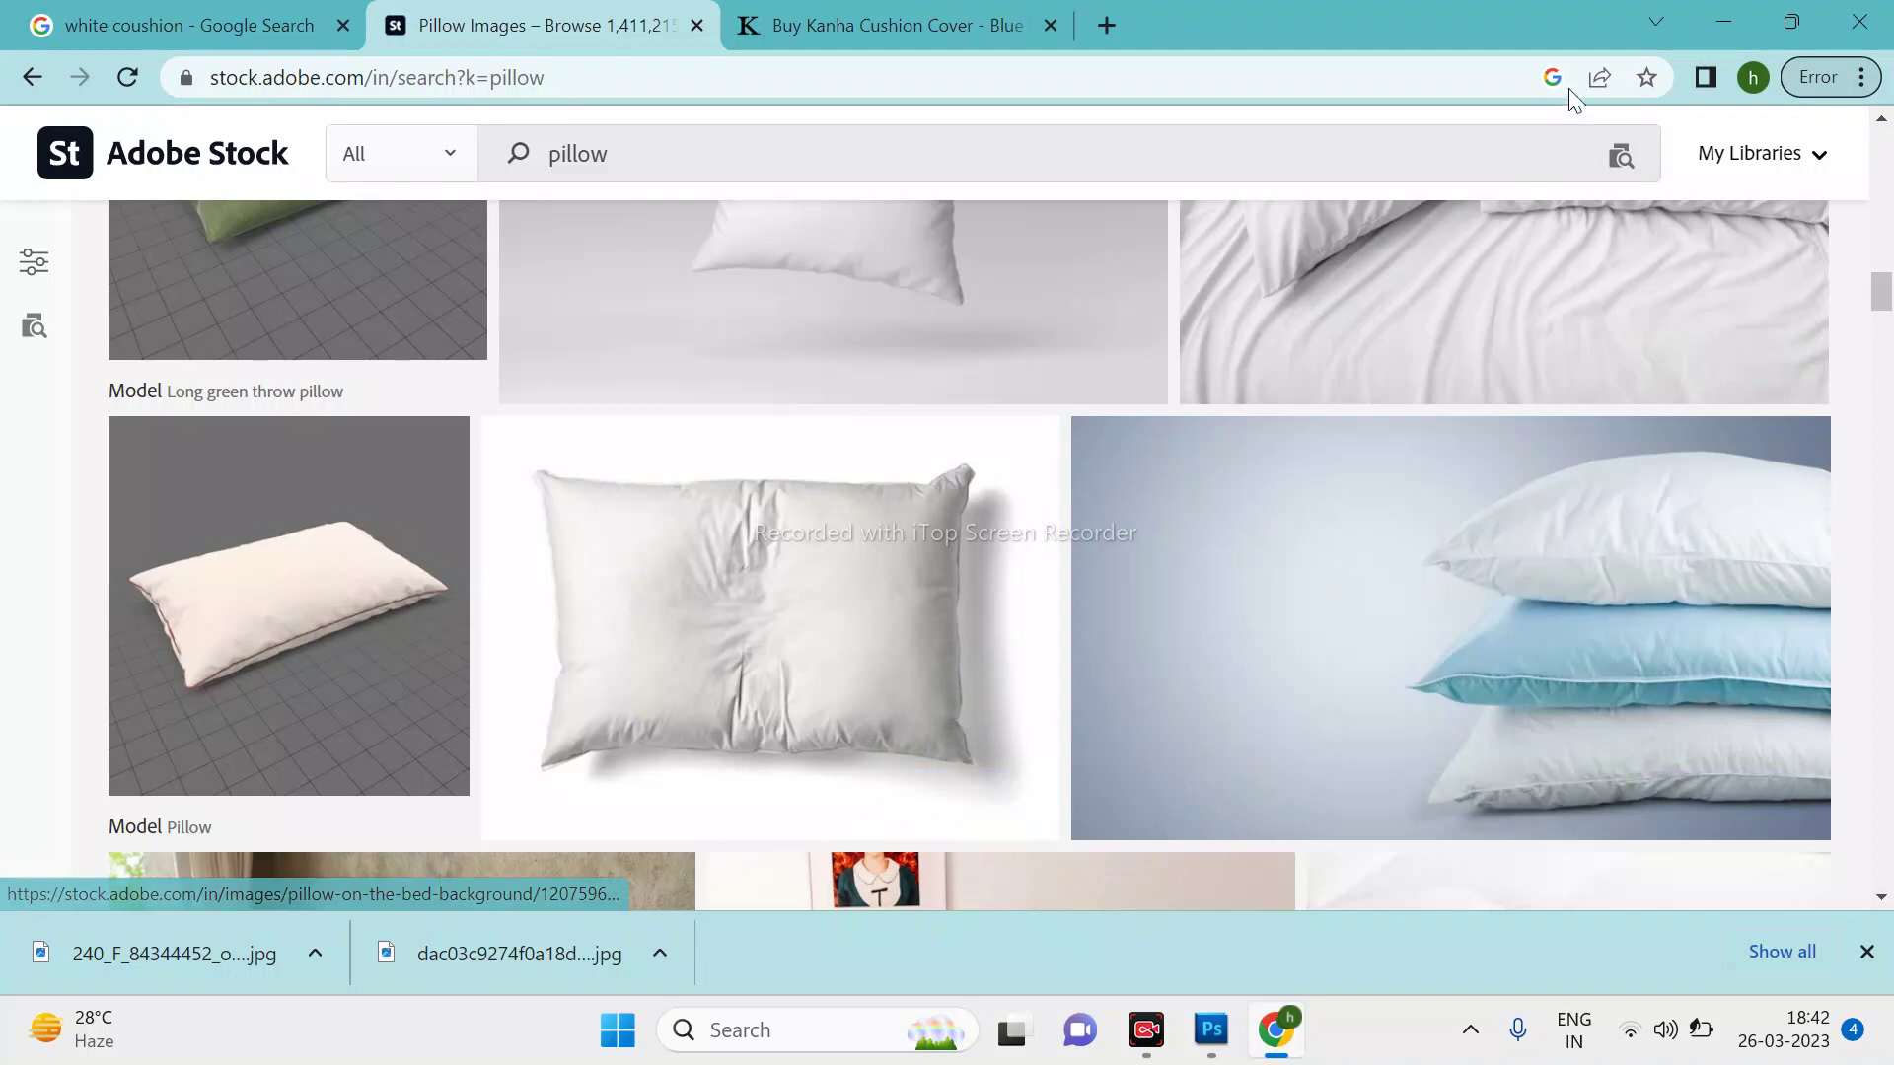
pyautogui.click(1210, 1032)
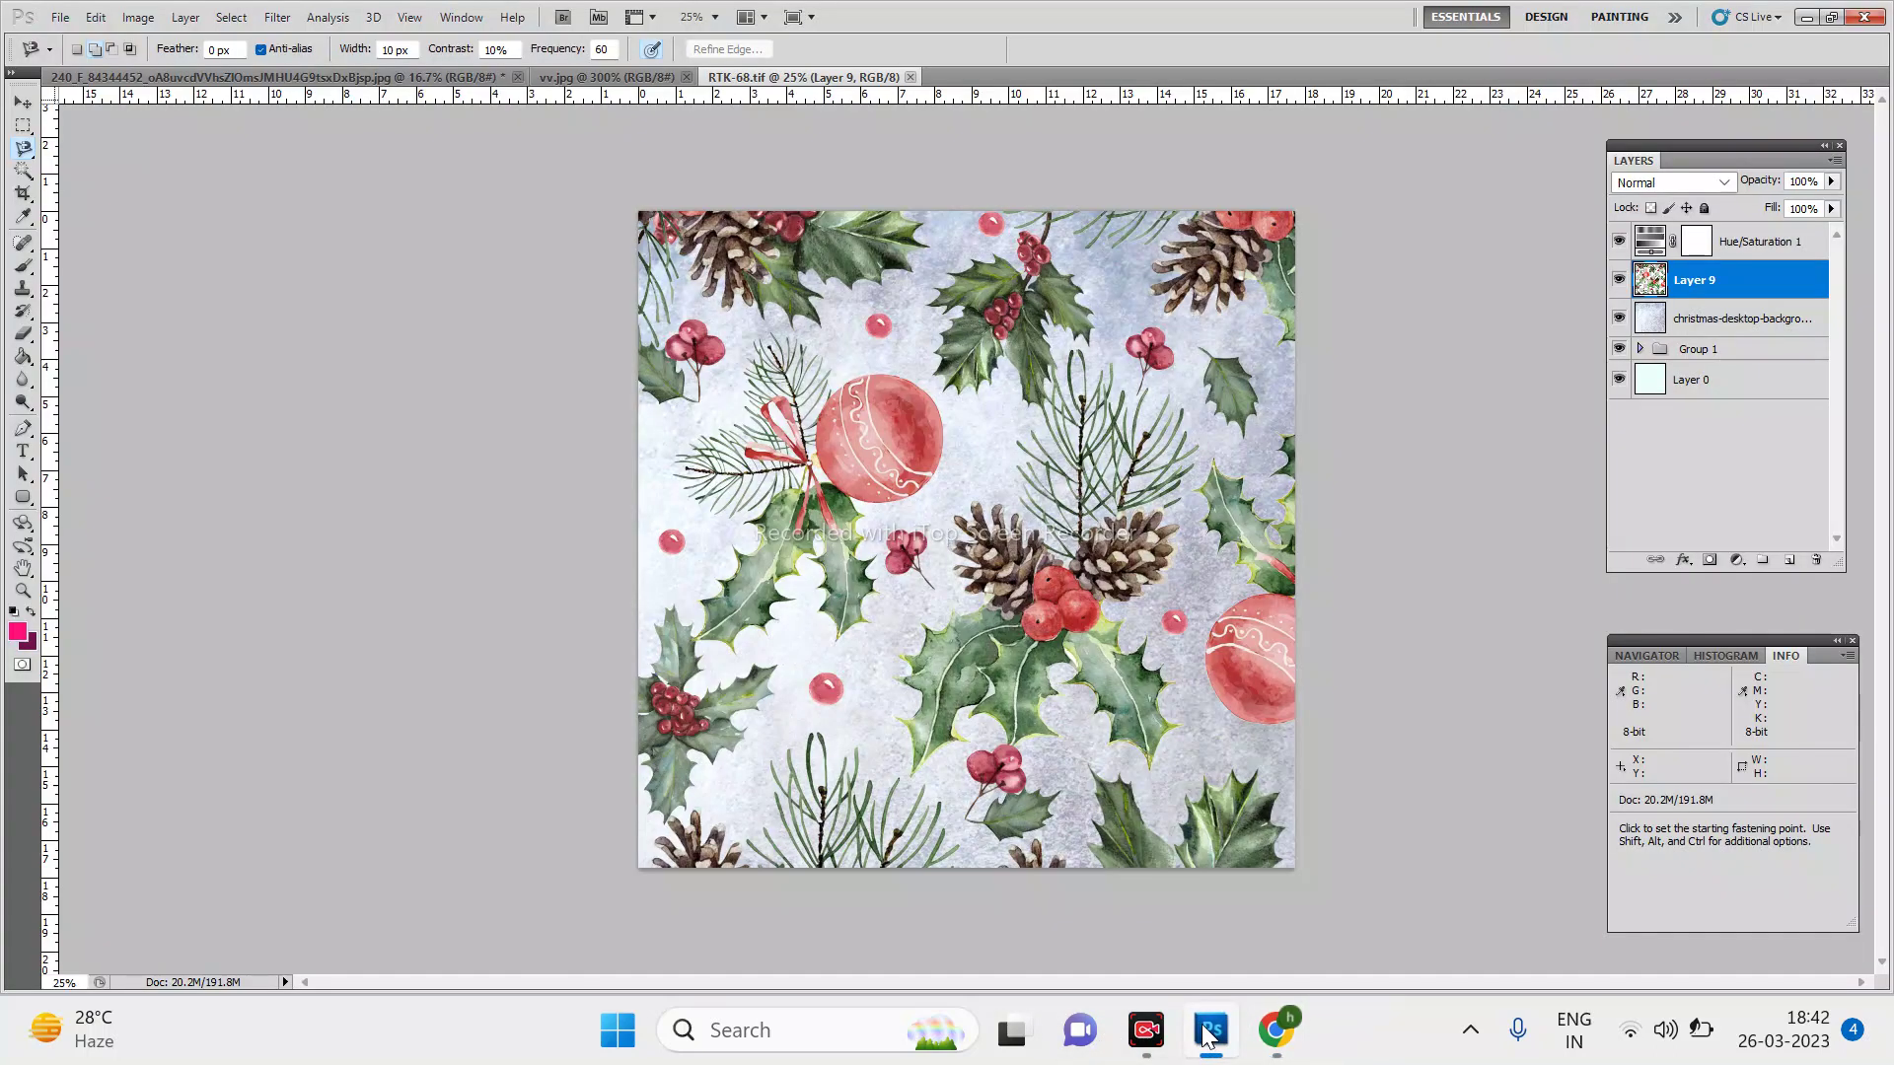
# Step: Trace the pillow in vv.jpg with the Magnetic Lasso Tool into a closed selection
pyautogui.click(572, 75)
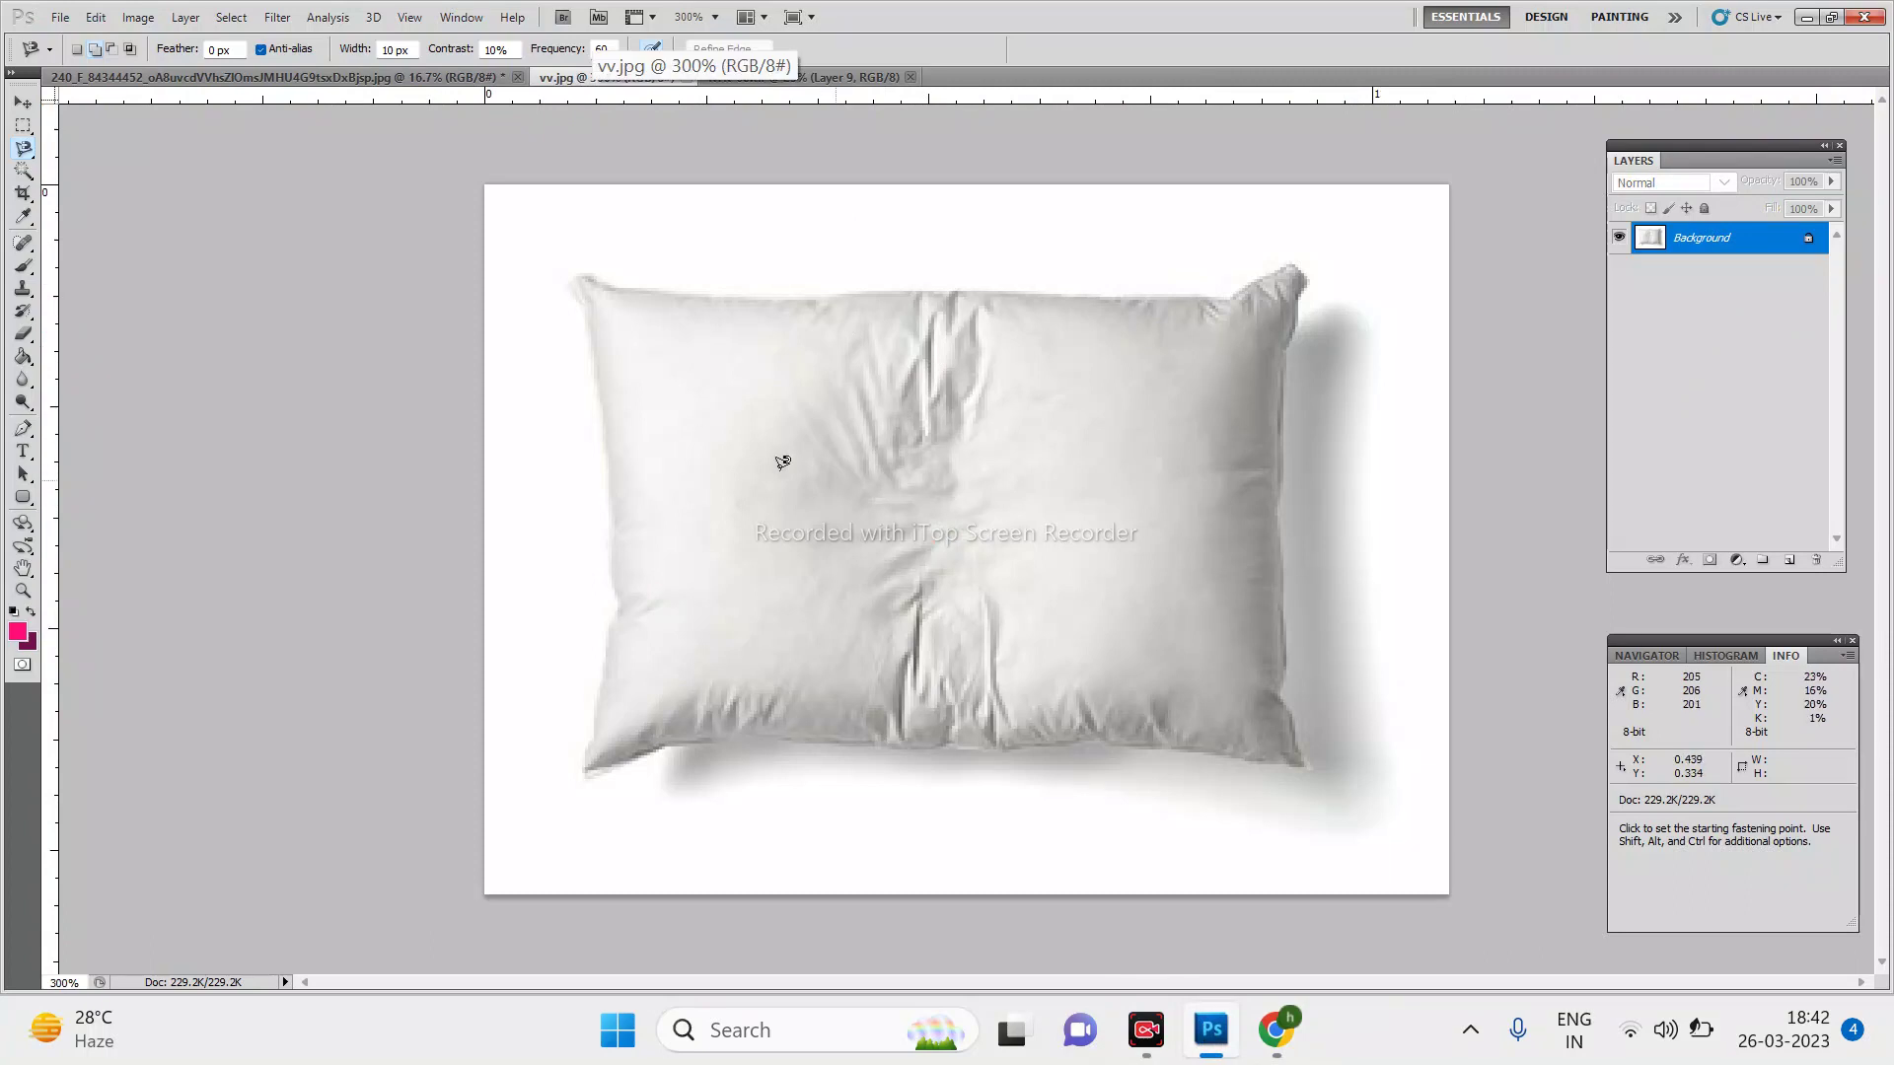
pyautogui.rightClick(22, 154)
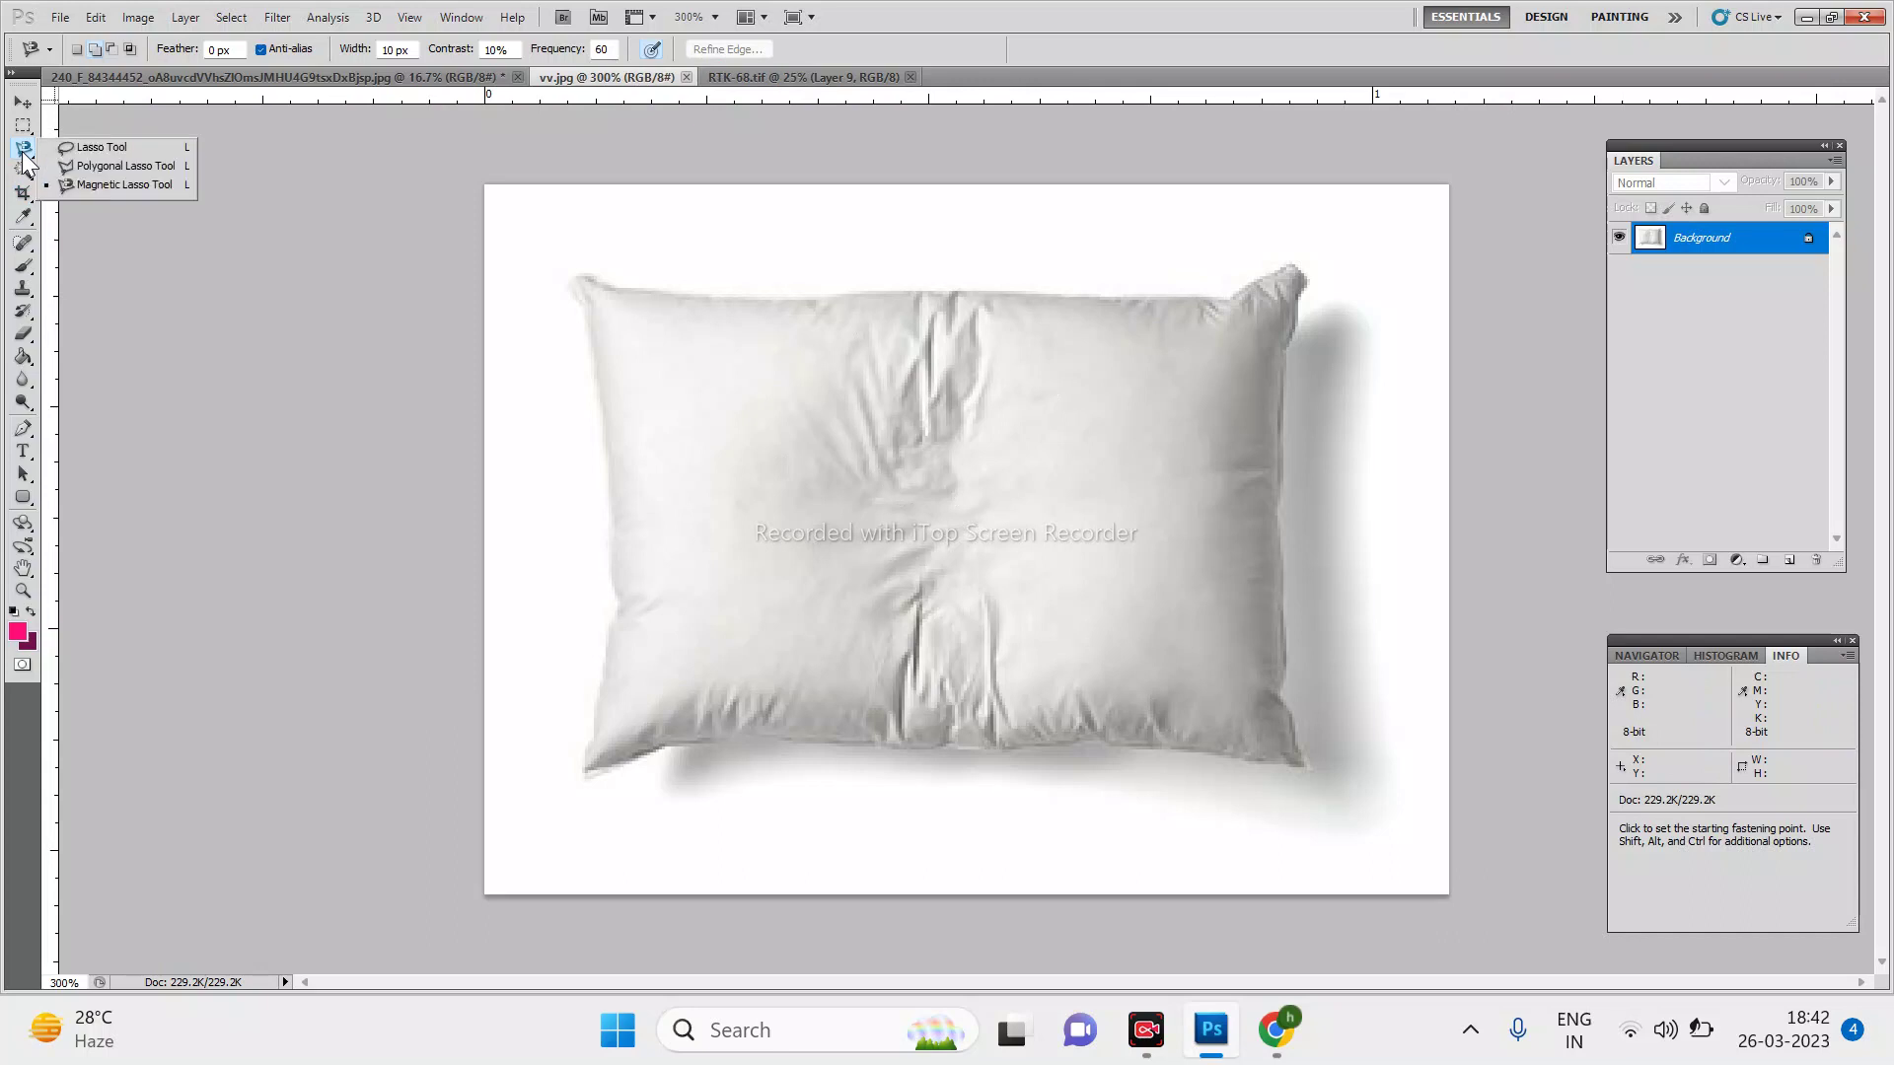
pyautogui.click(103, 187)
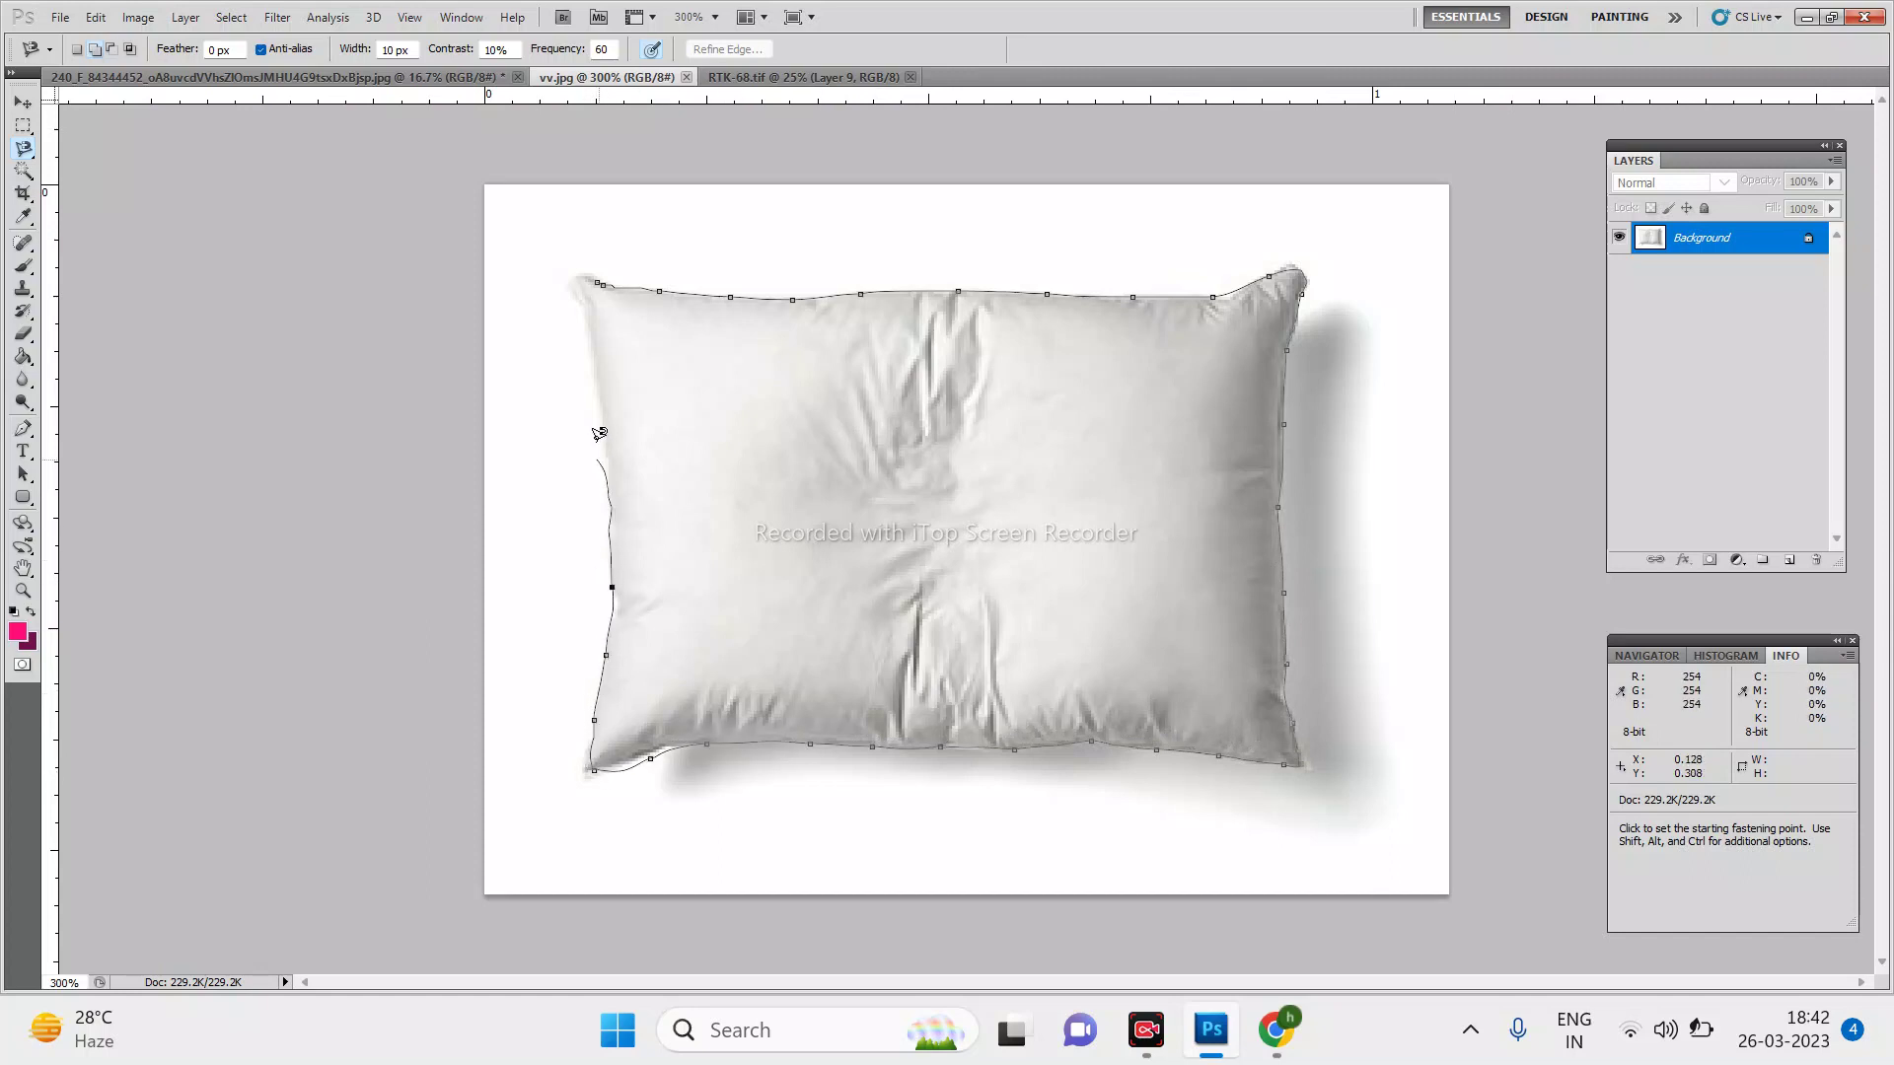
pyautogui.click(598, 272)
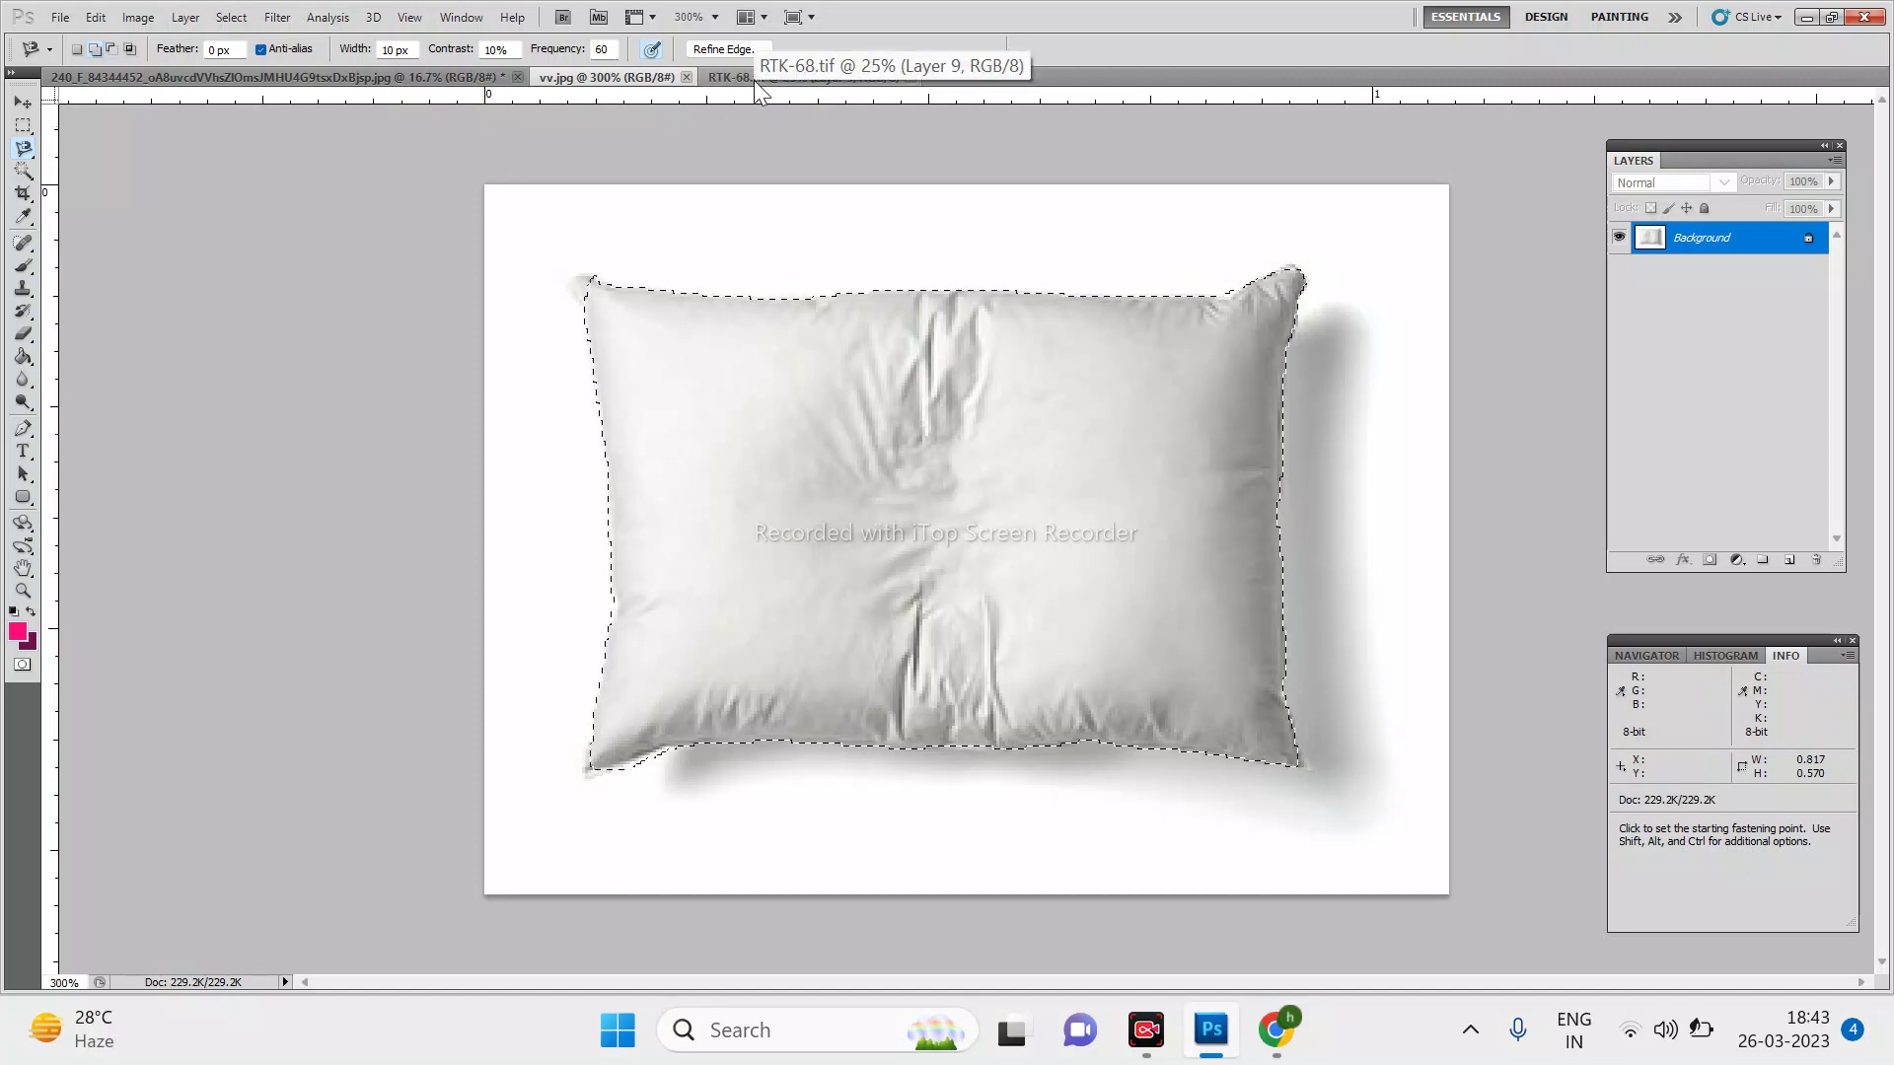
# Step: Close the 240_F document without saving and switch to RTK-68.tif
pyautogui.click(517, 77)
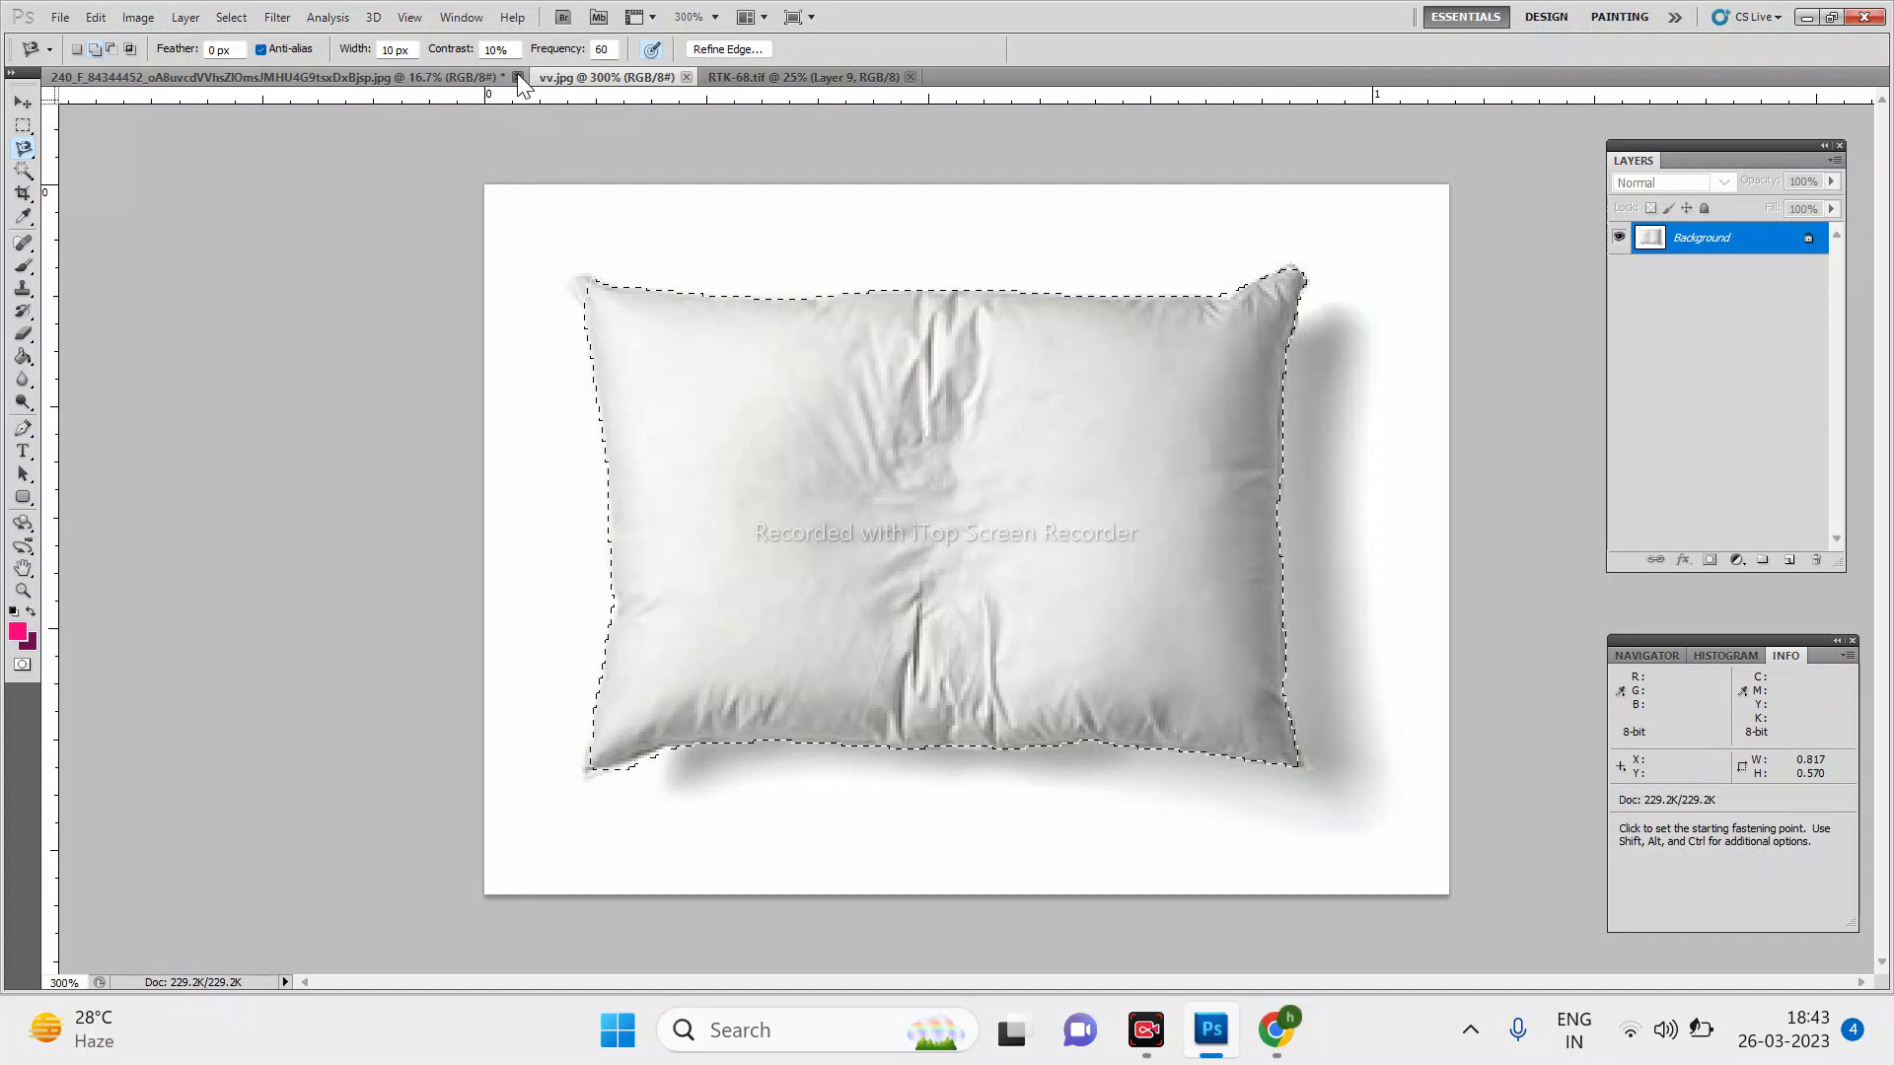
pyautogui.click(949, 392)
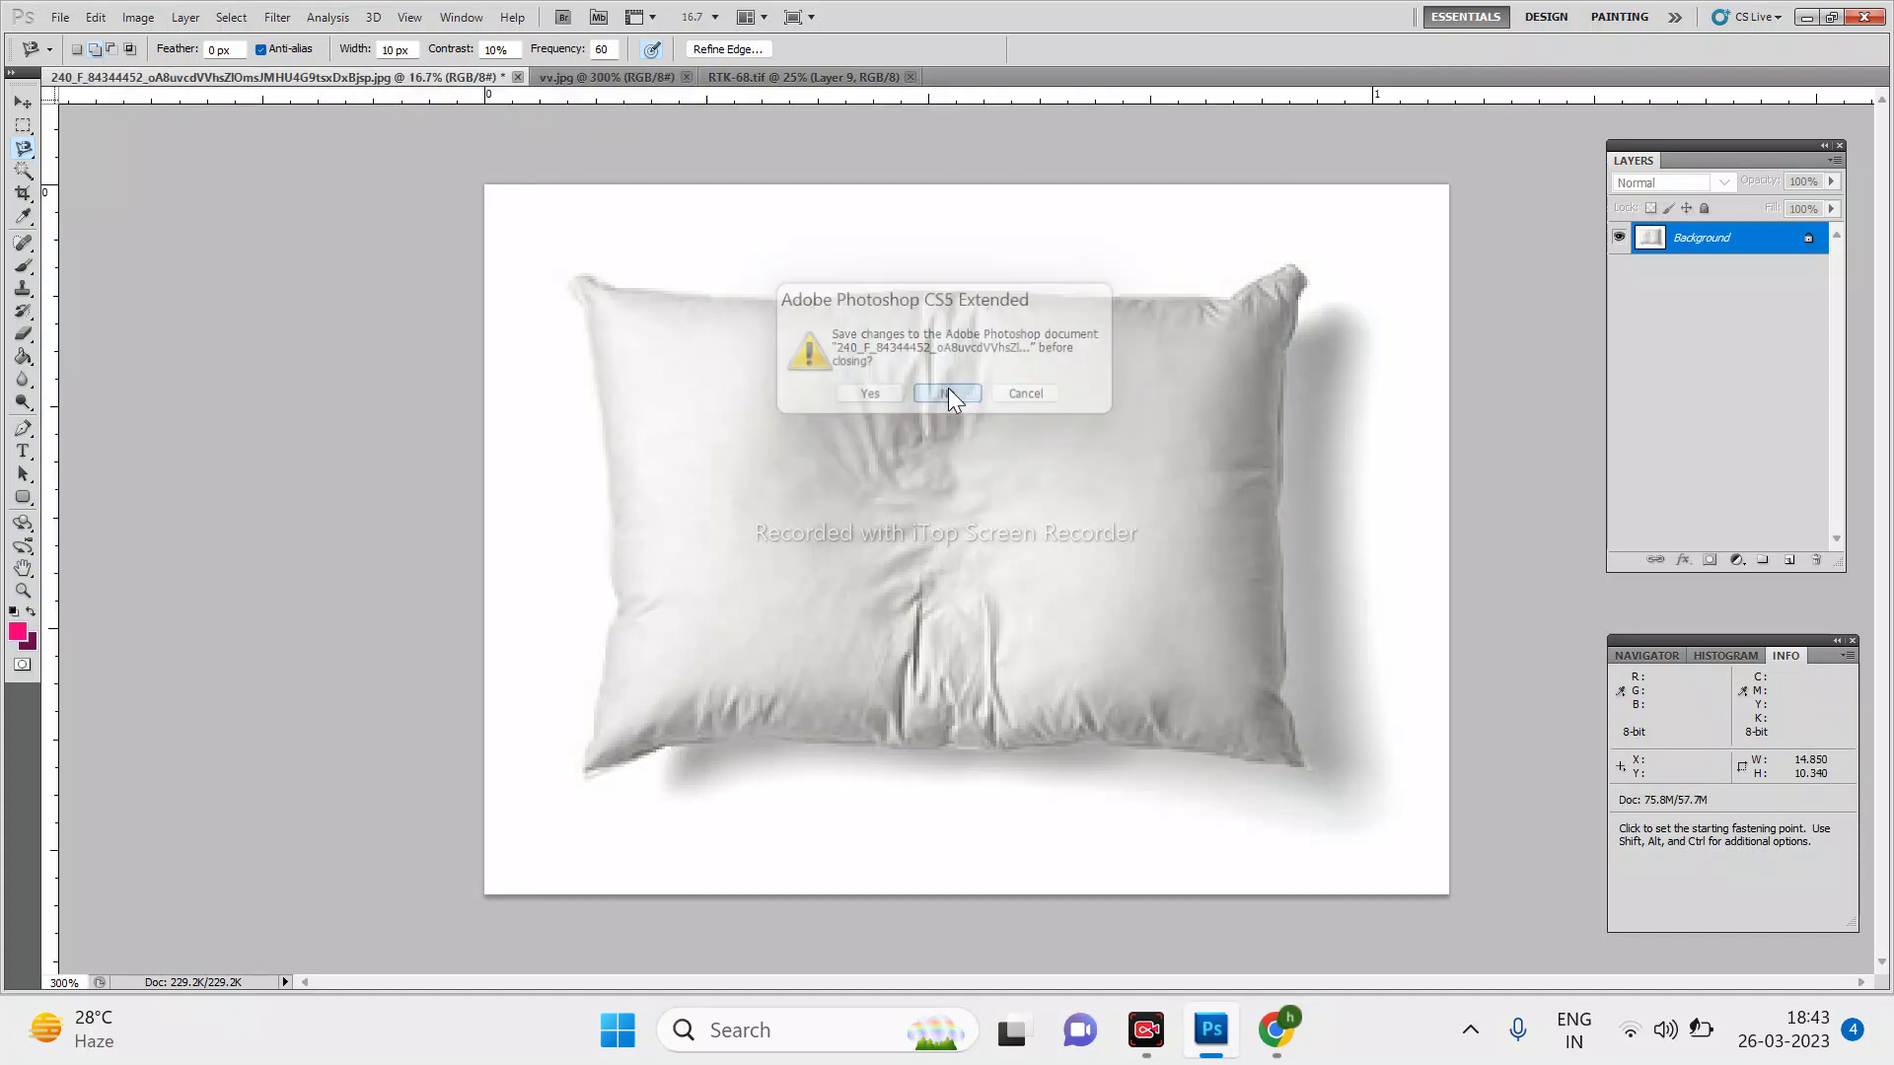
pyautogui.click(341, 80)
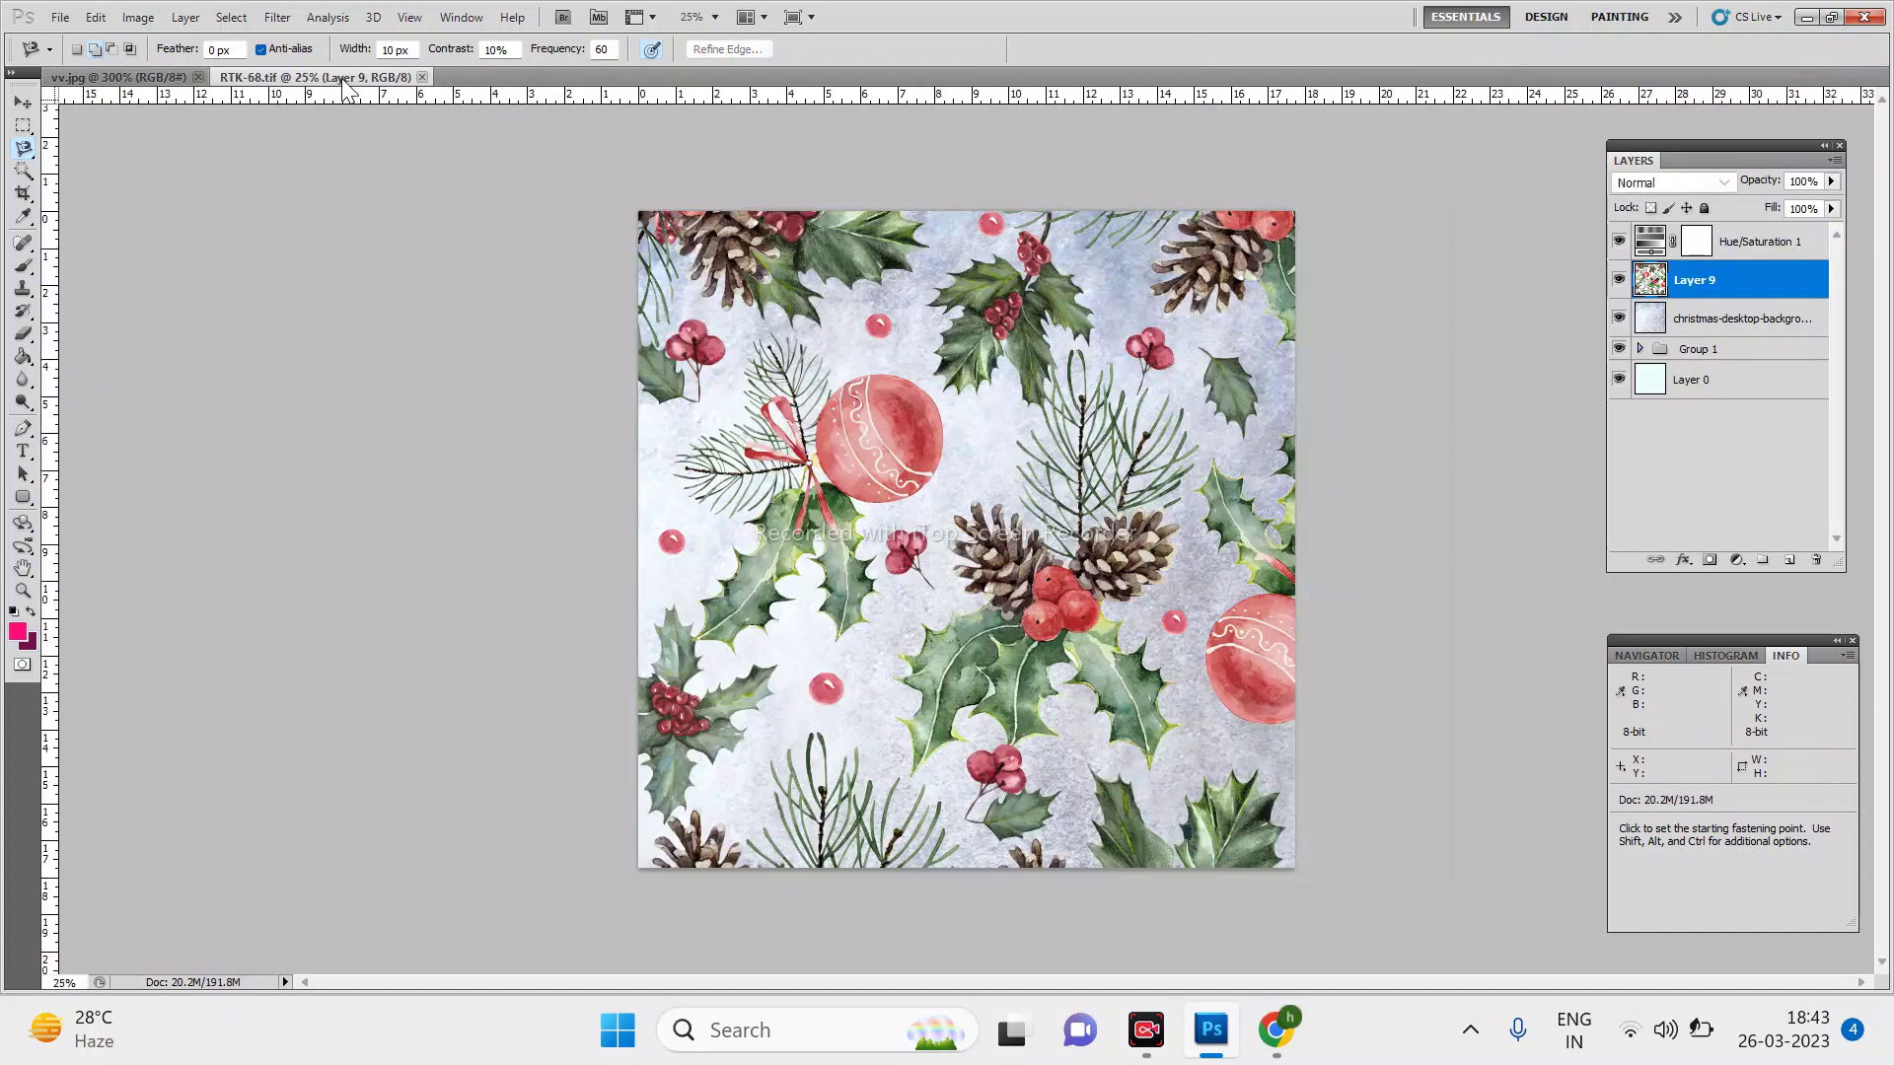
# Step: Marquee-select the whole Christmas pattern canvas and flatten the image to one layer
pyautogui.press('m')
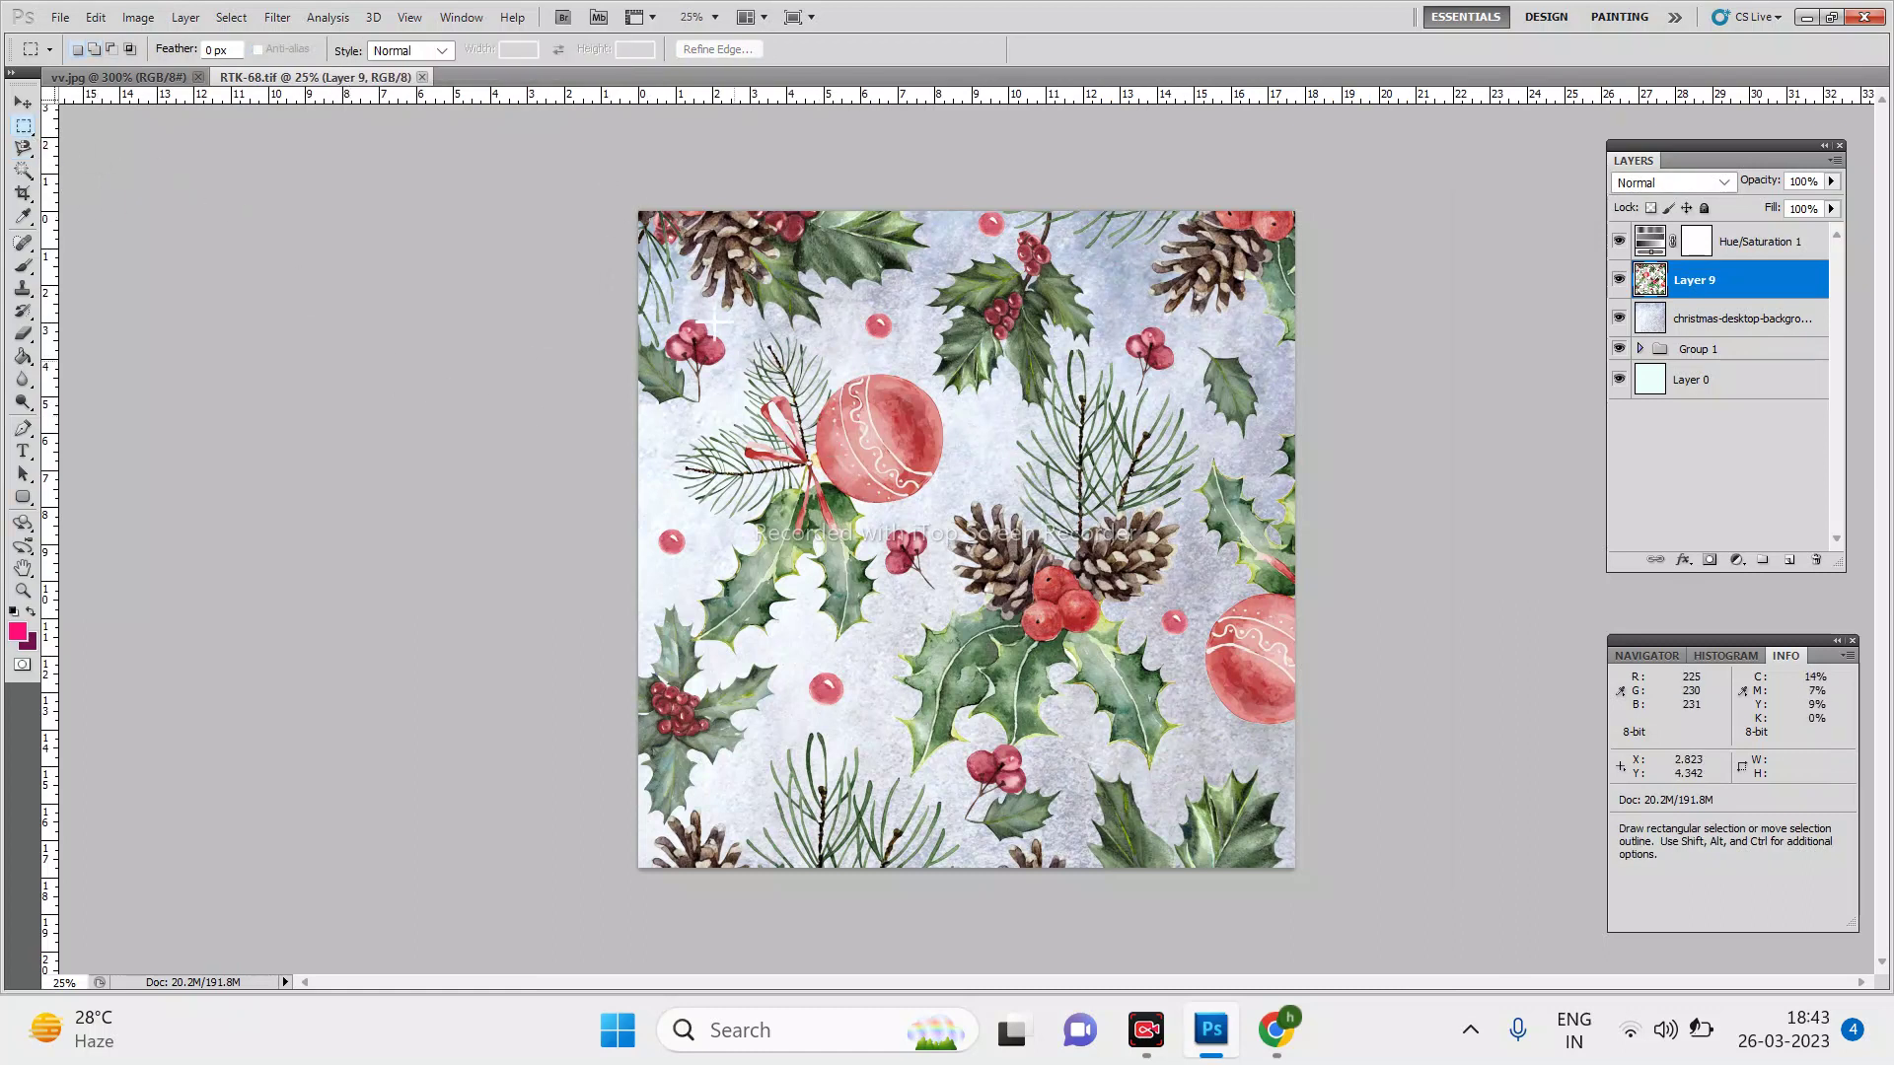
pyautogui.click(647, 198)
pyautogui.moveTo(713, 331); pyautogui.dragTo(1305, 878)
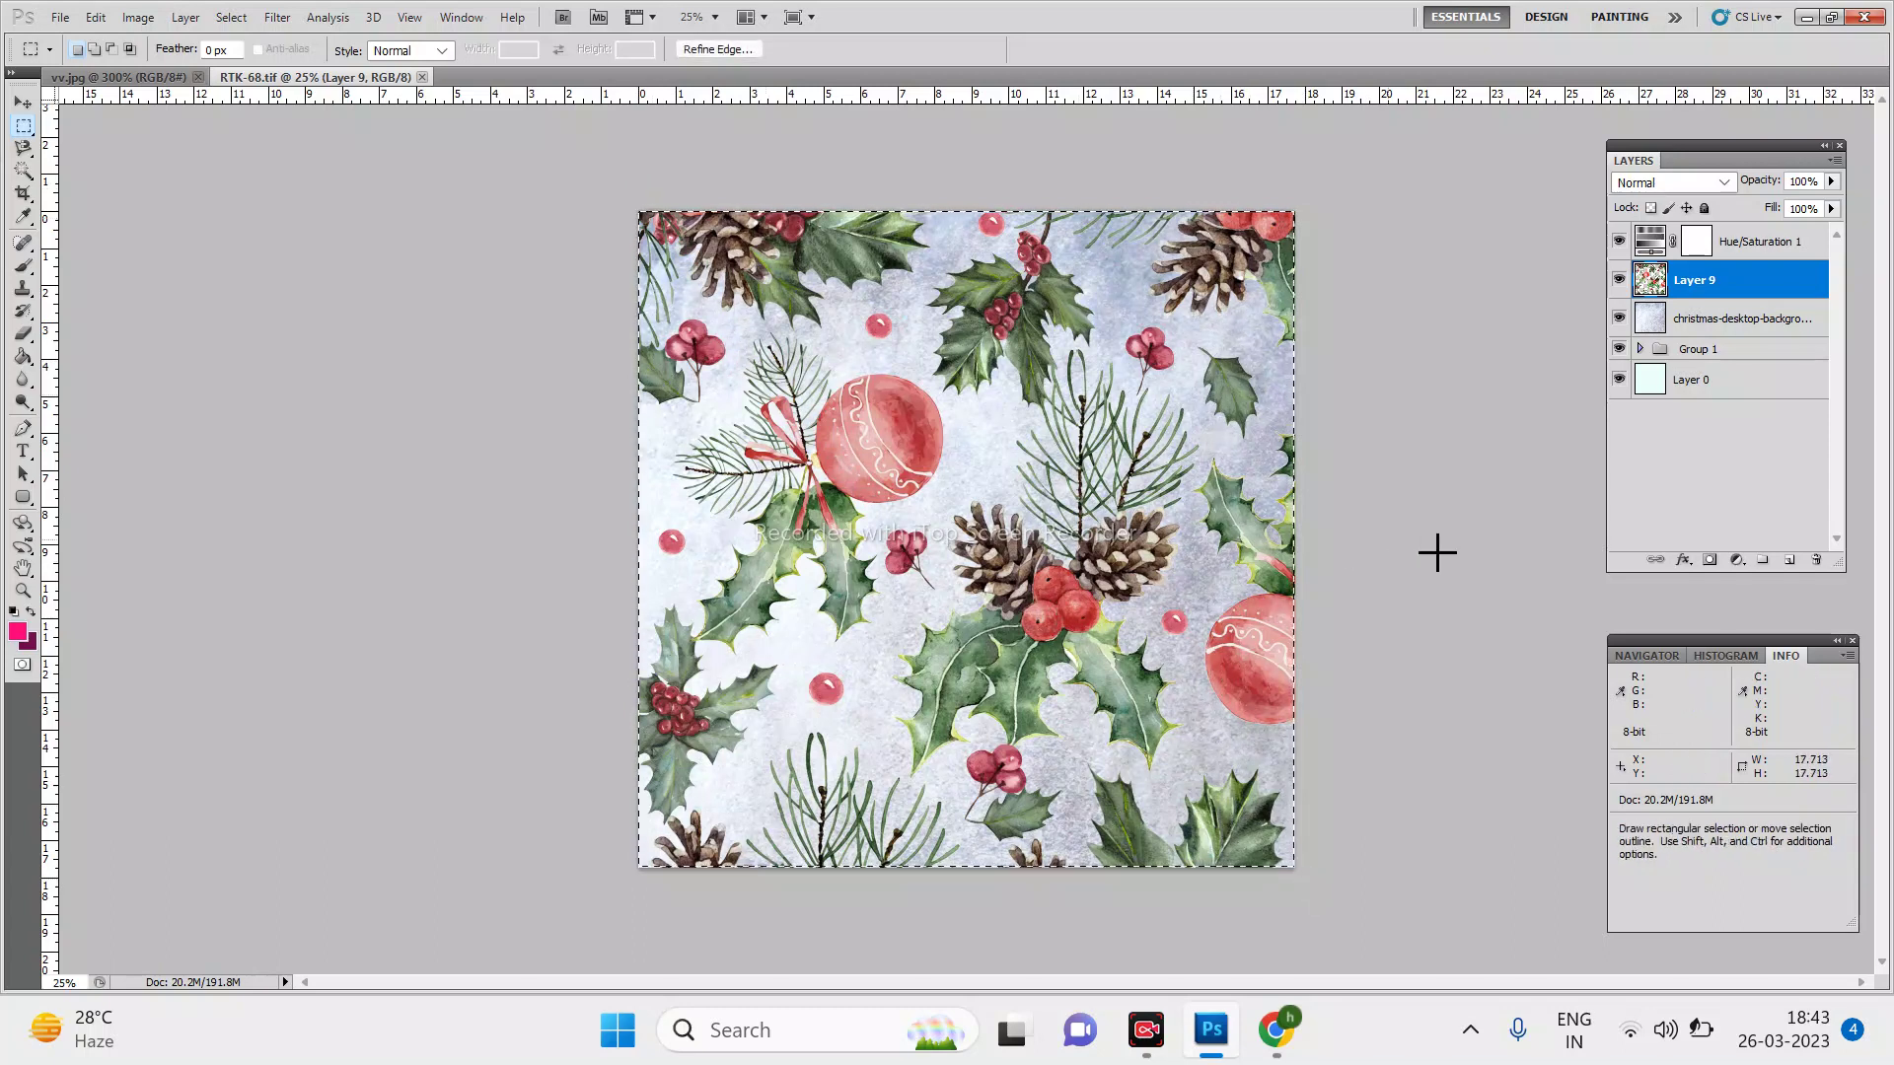
pyautogui.rightClick(1701, 384)
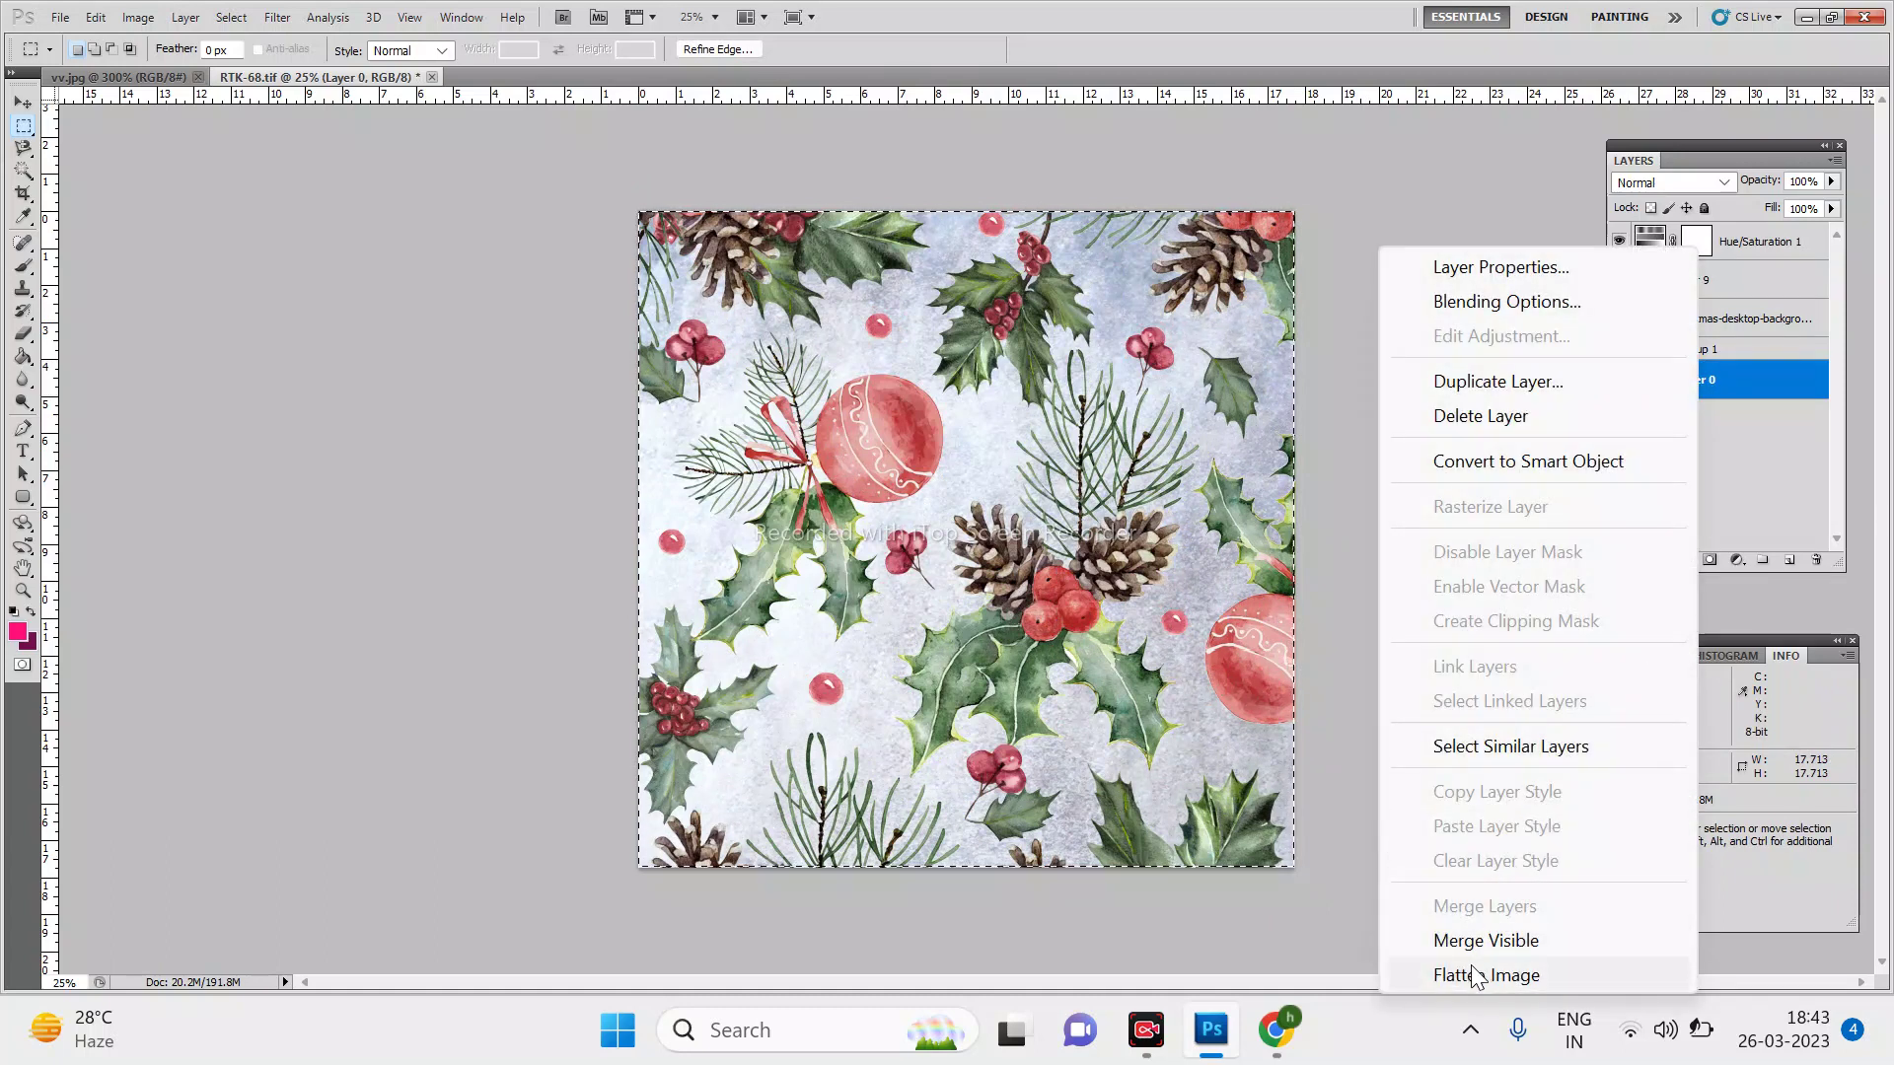
pyautogui.click(1475, 976)
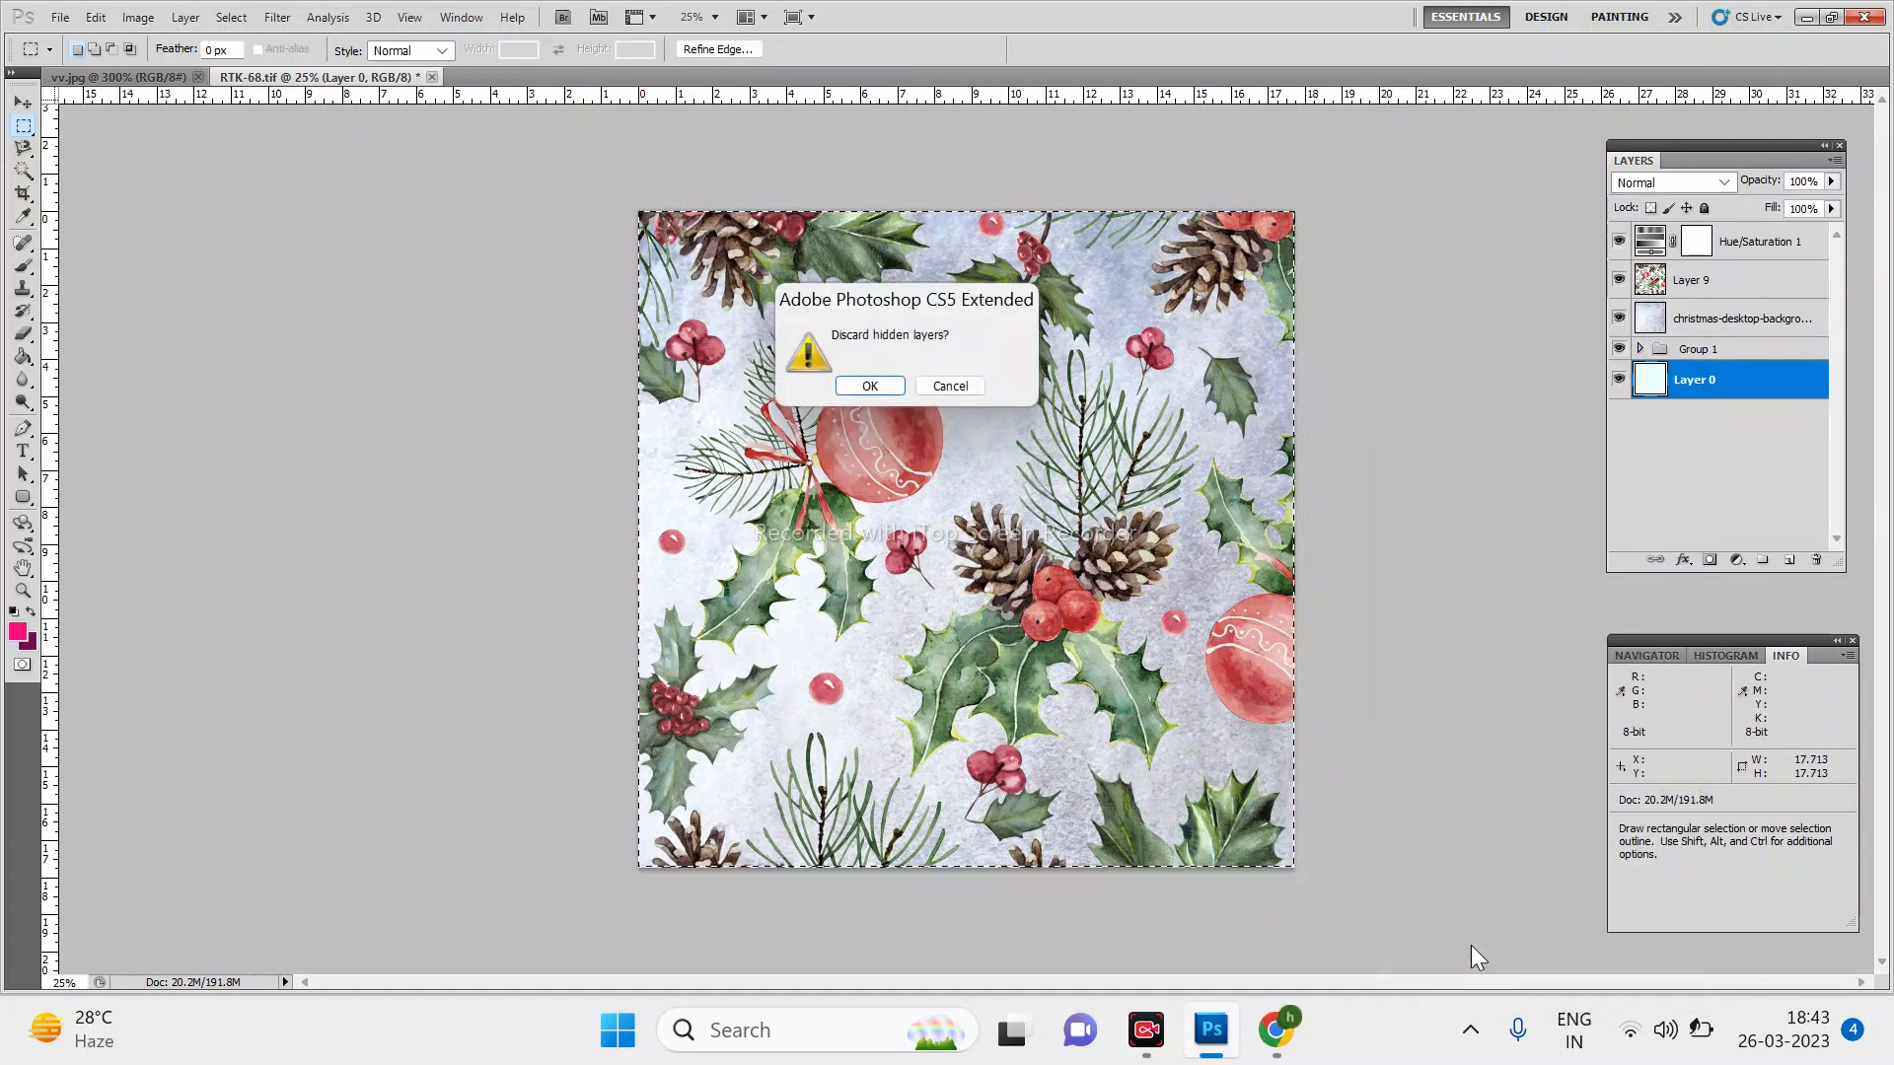
pyautogui.click(856, 387)
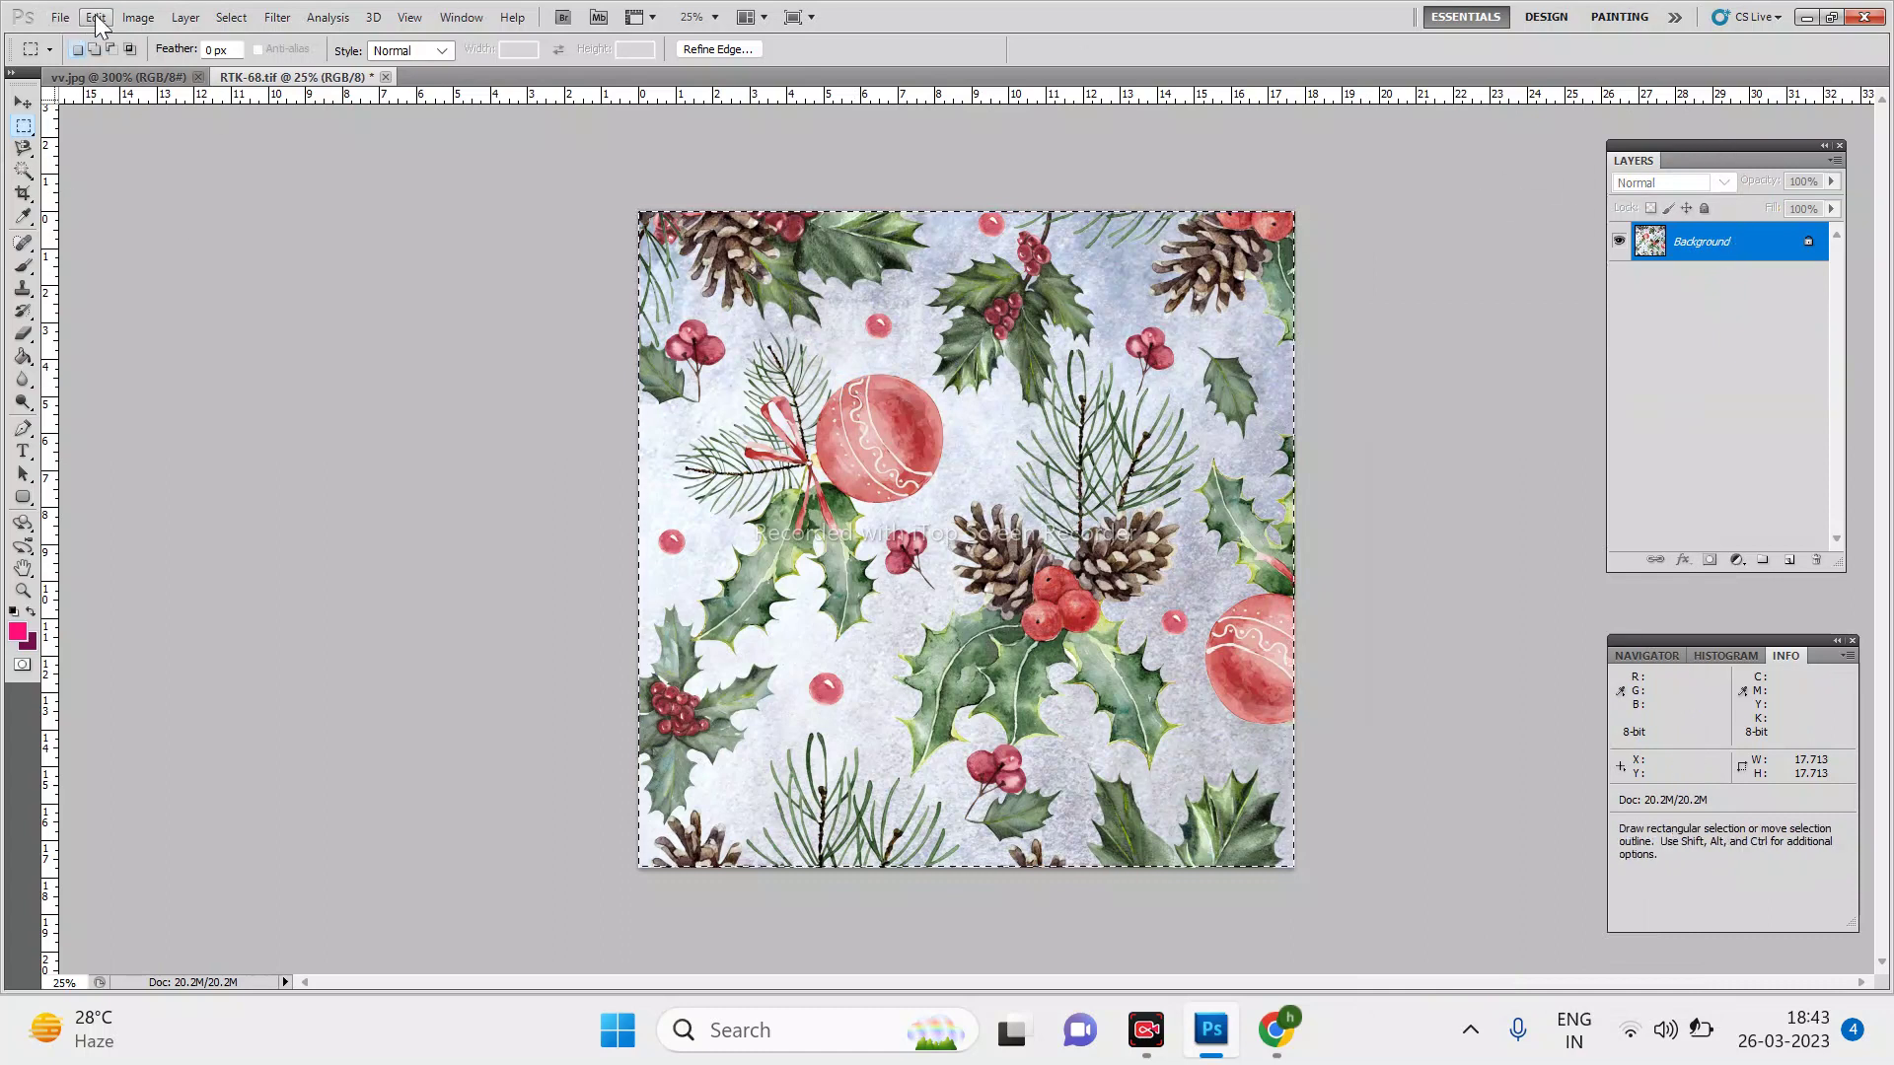
# Step: Copy the selected Christmas pattern and go back to the white pillow photo
pyautogui.click(95, 17)
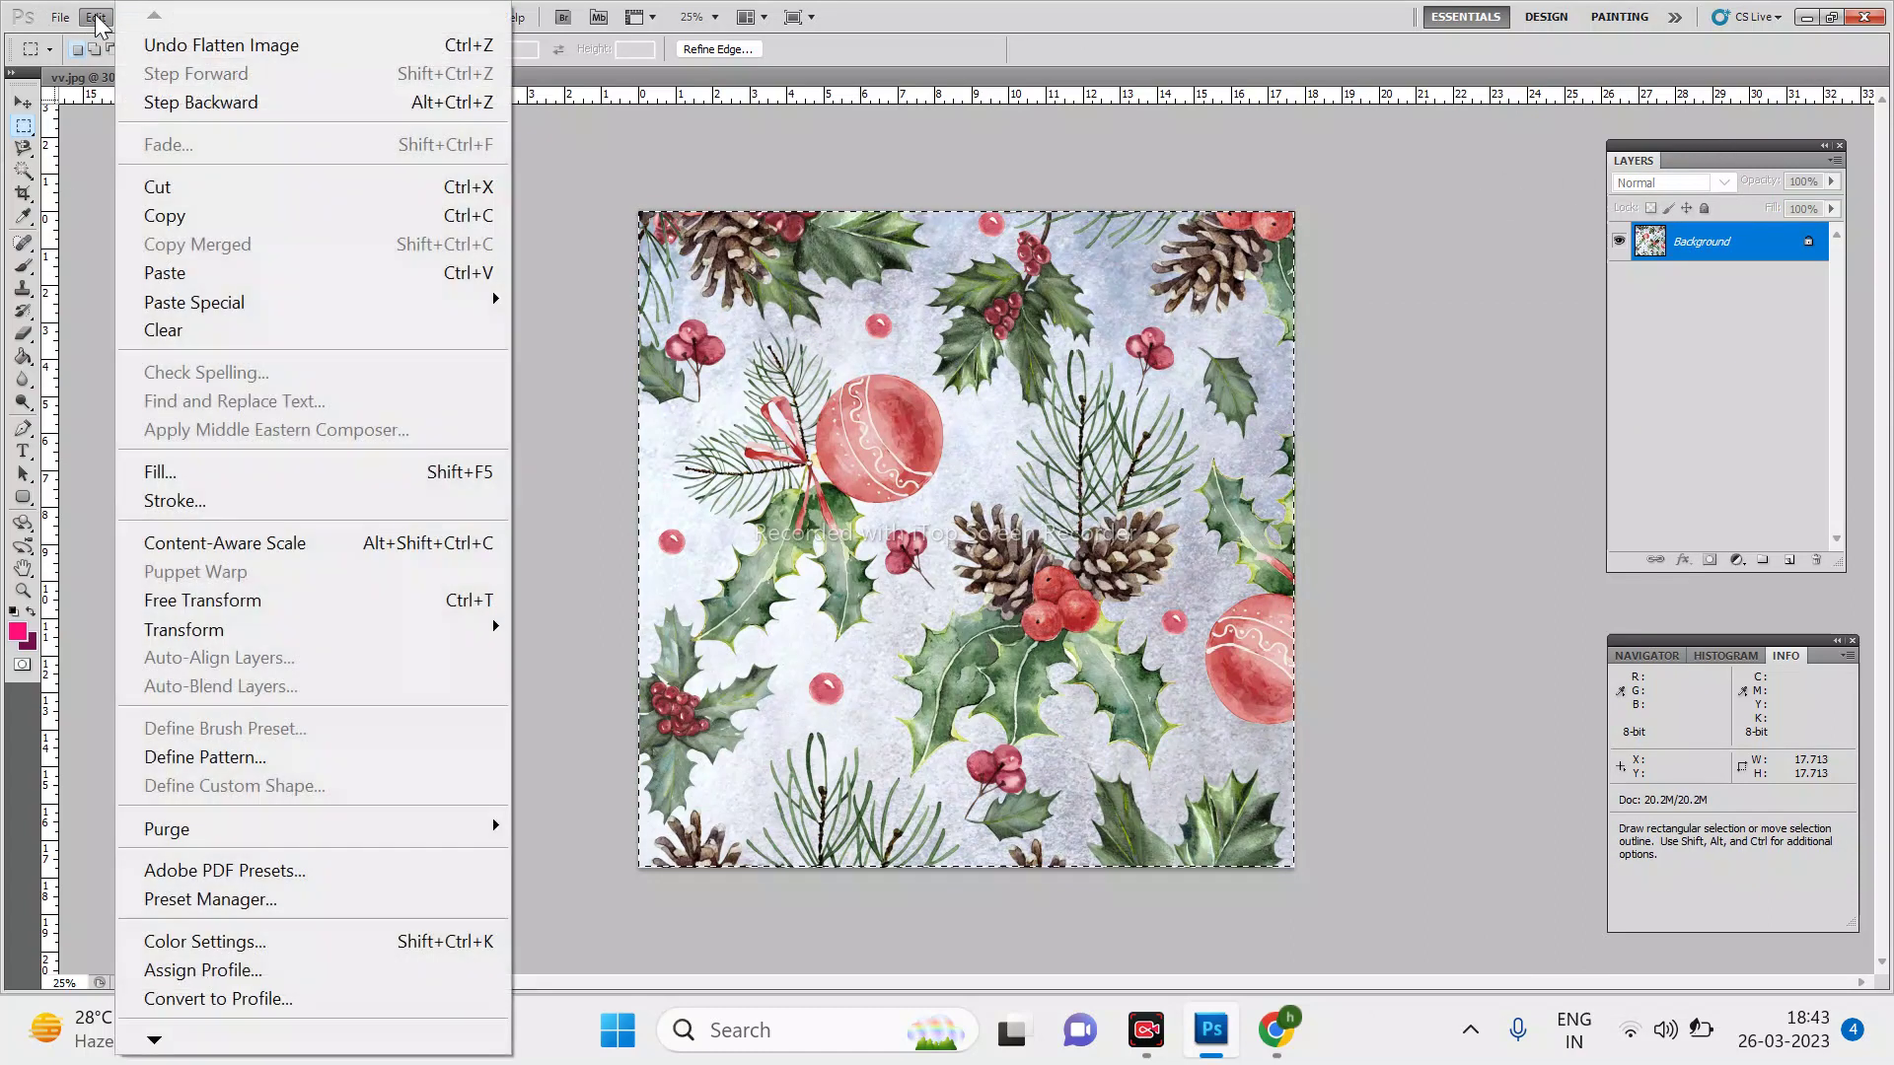
pyautogui.click(195, 219)
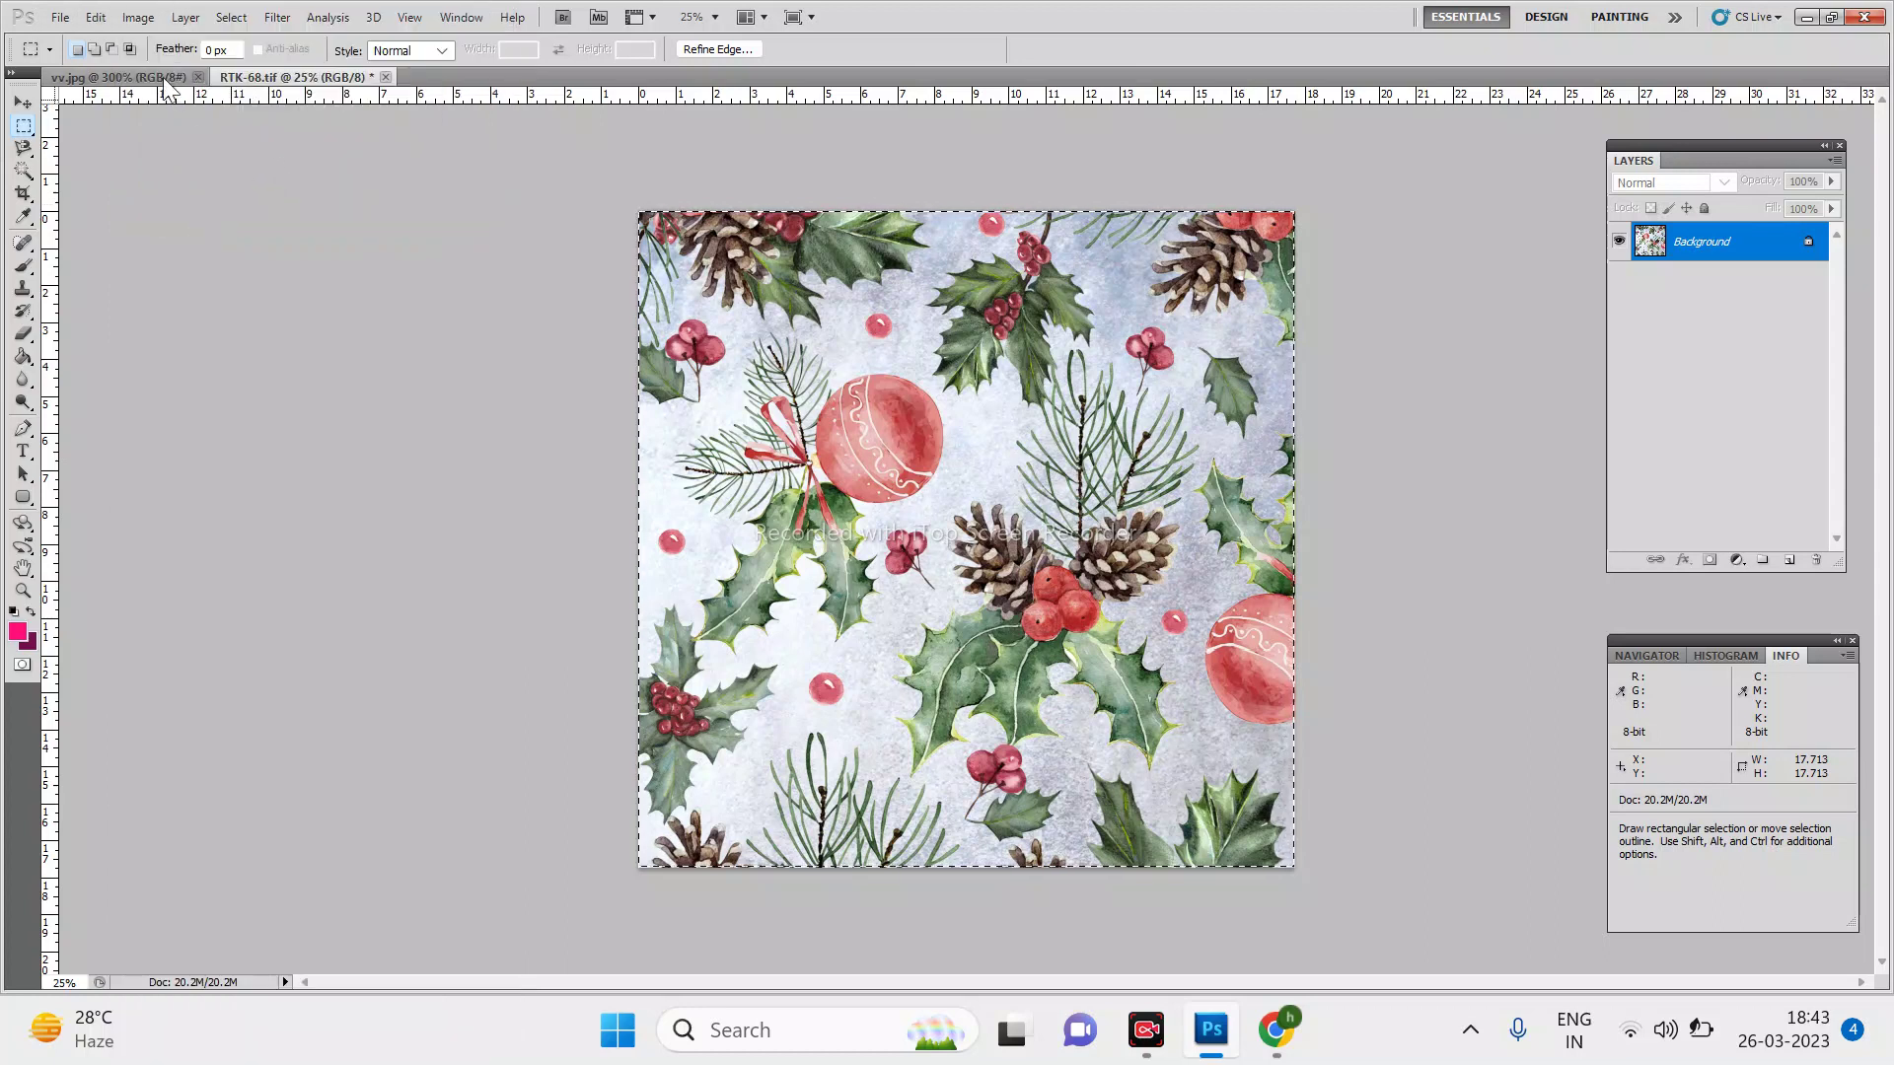
pyautogui.click(135, 80)
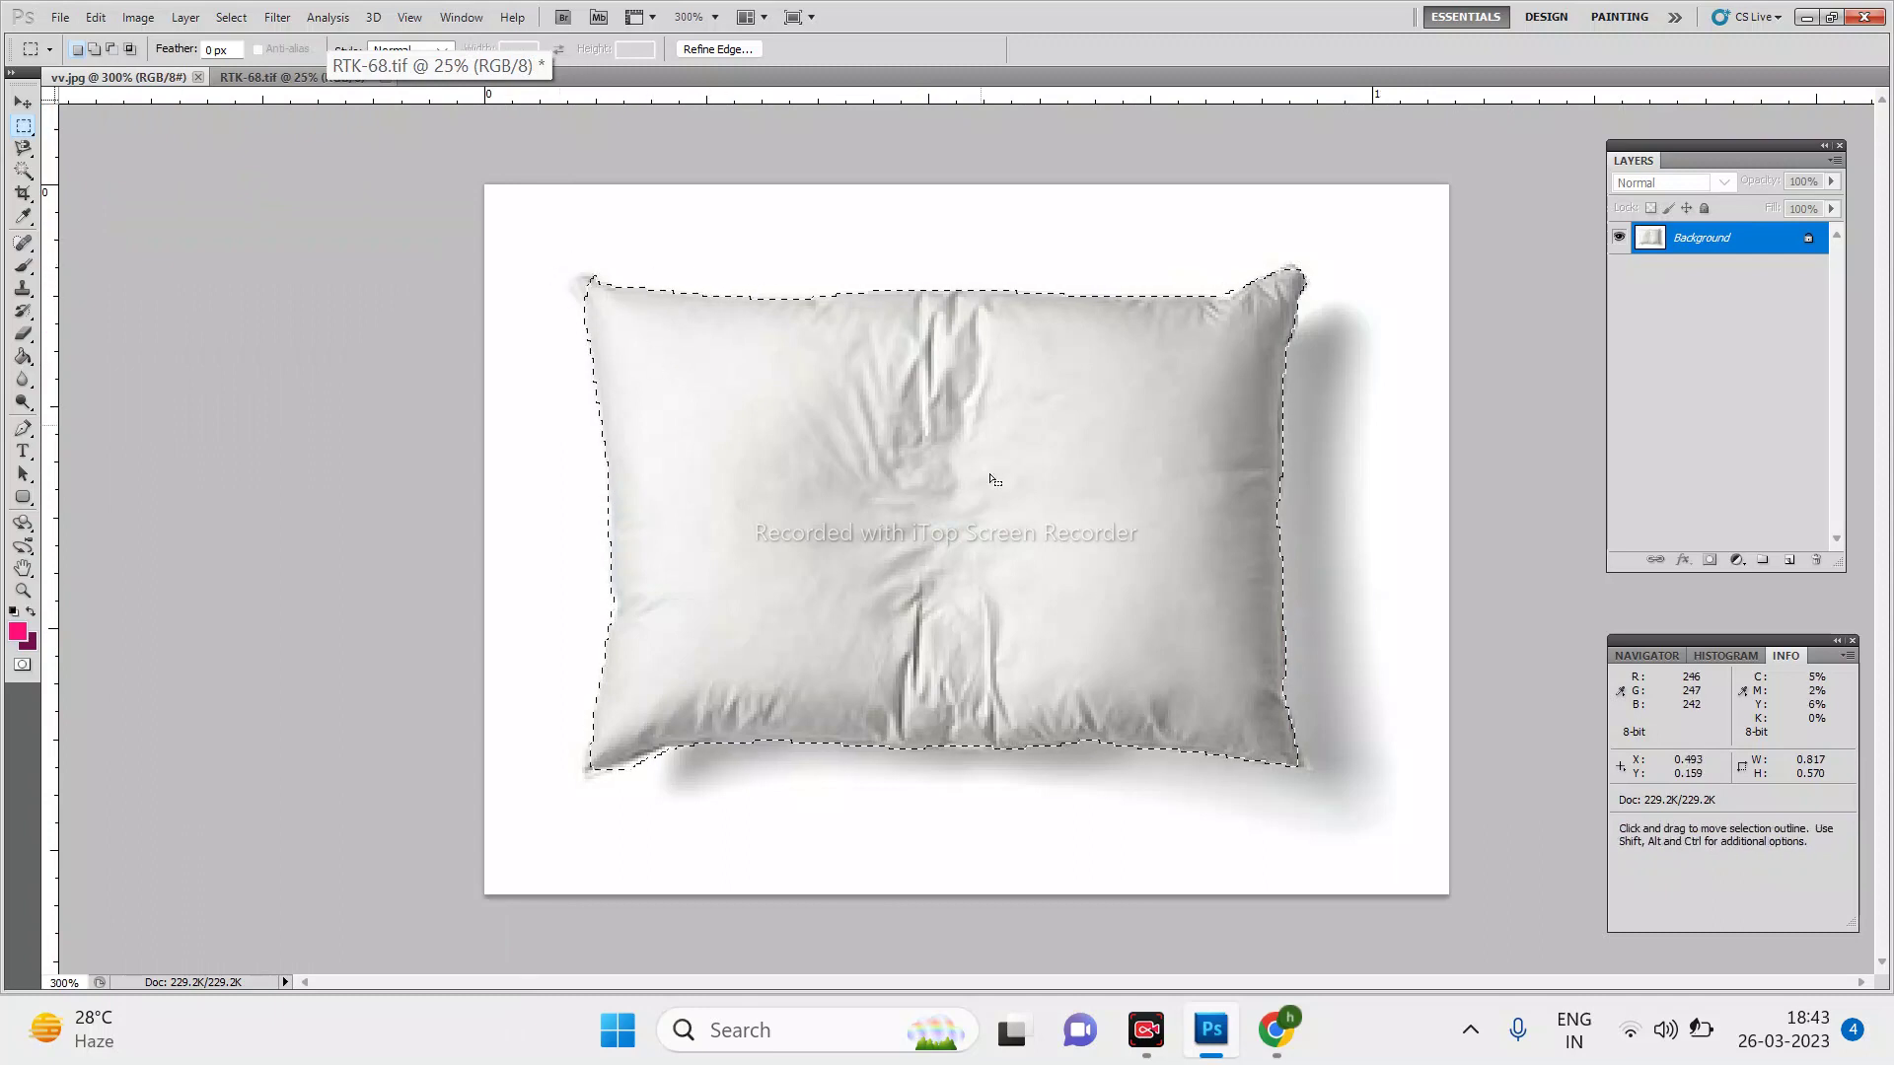
# Step: Paste Into the pillow selection so the Christmas pattern becomes a masked layer
pyautogui.click(87, 18)
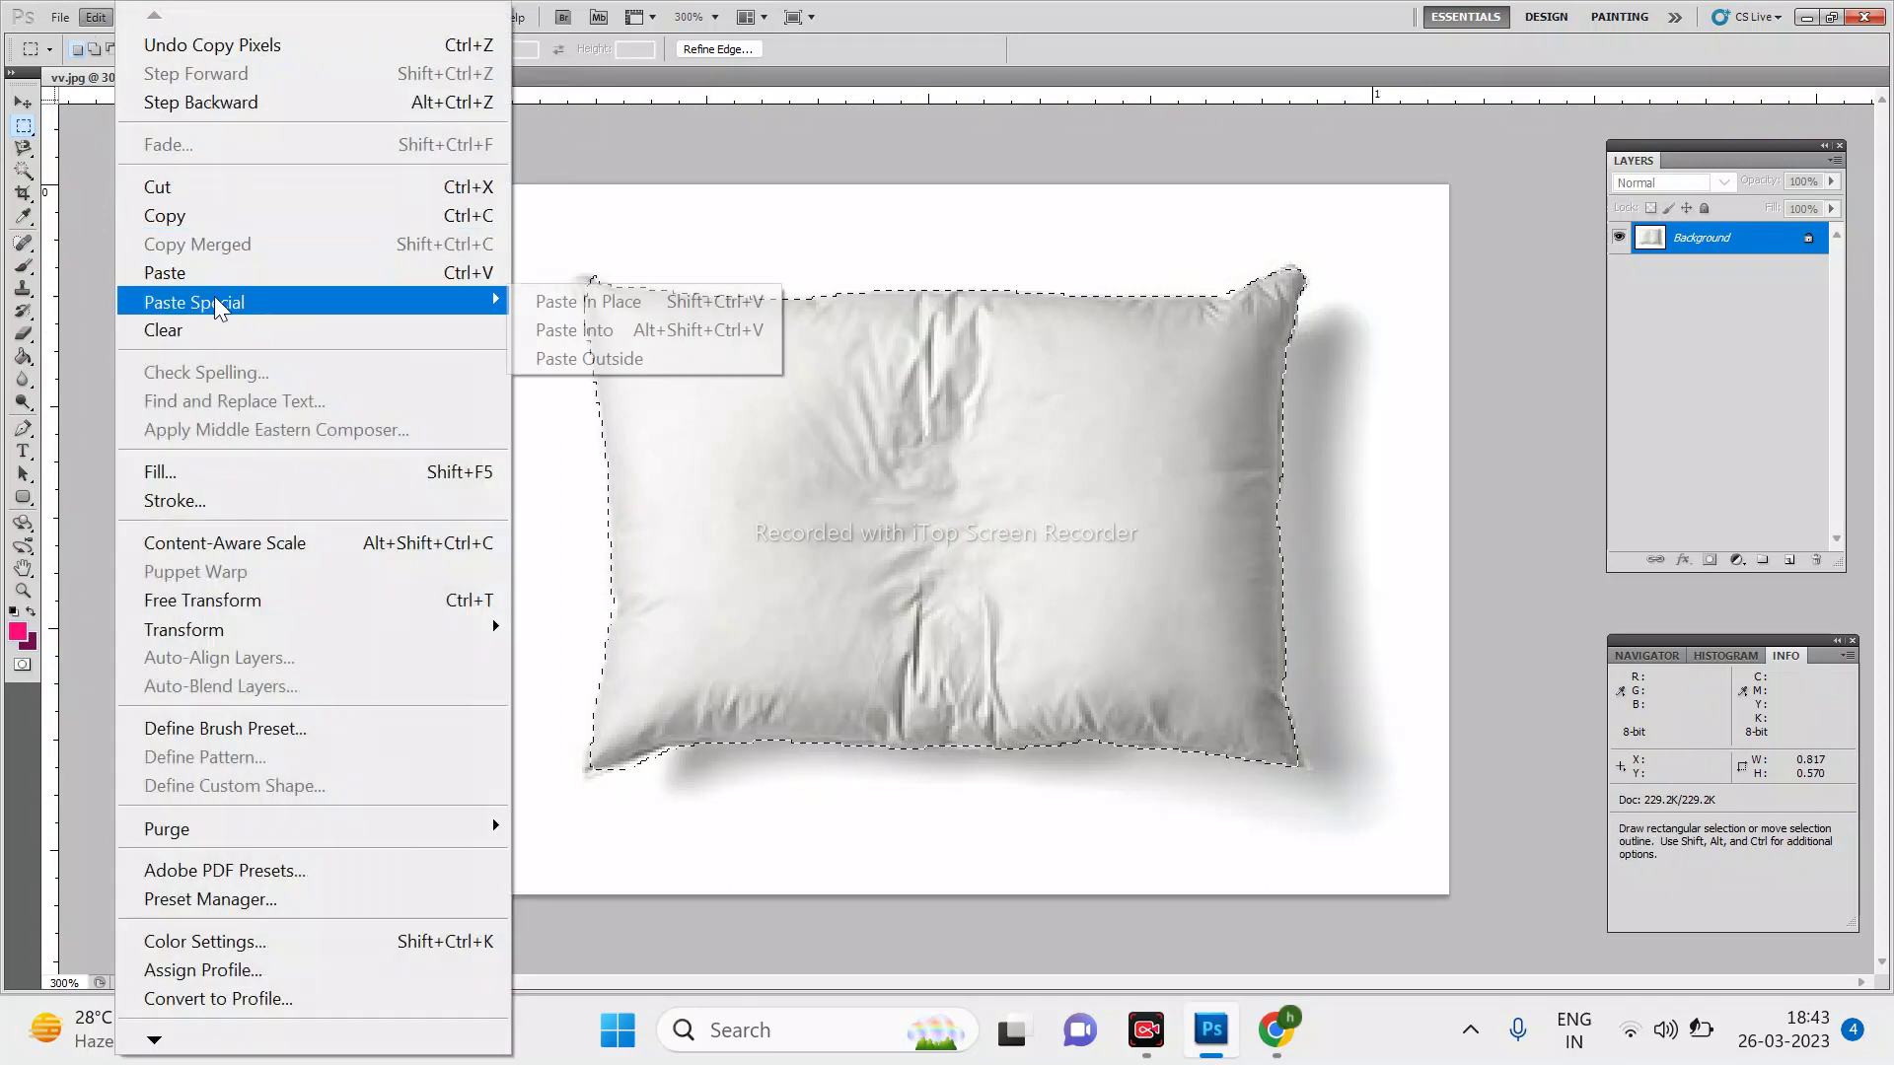
pyautogui.moveTo(193, 302)
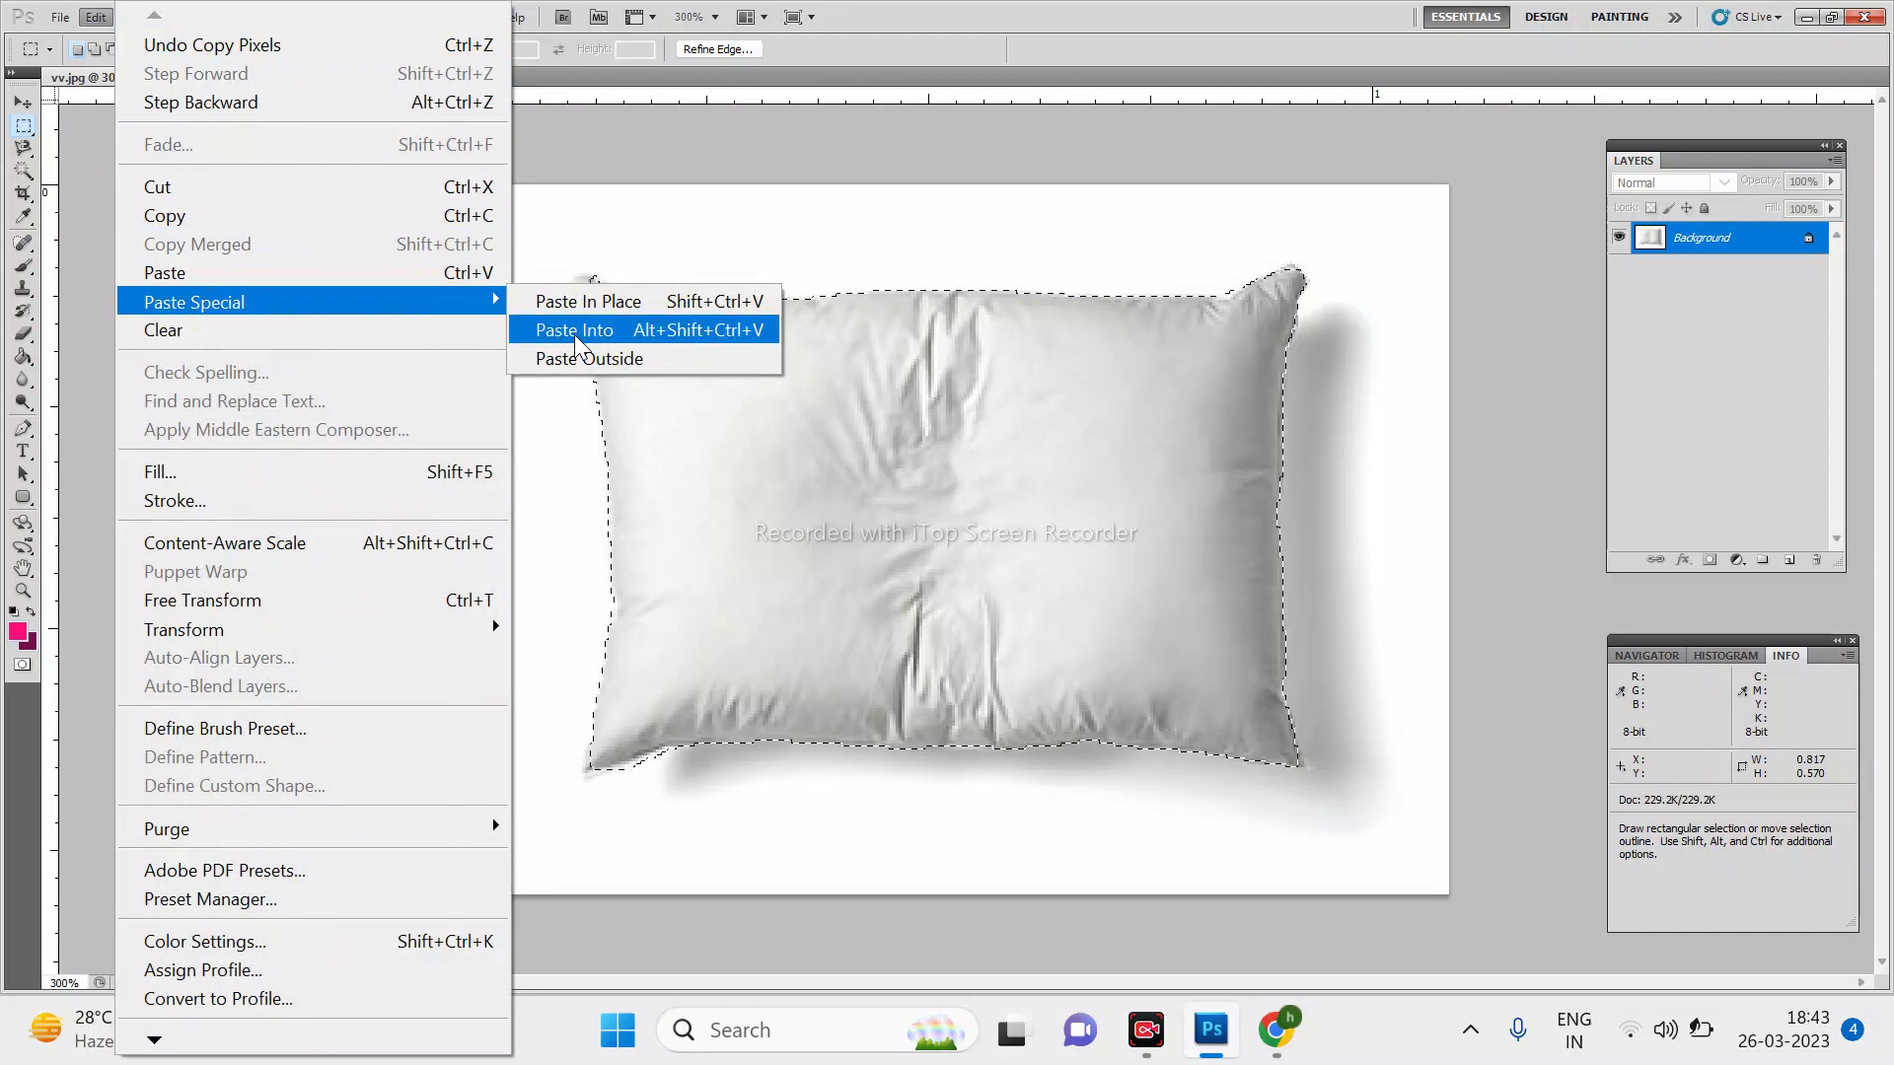
pyautogui.click(712, 334)
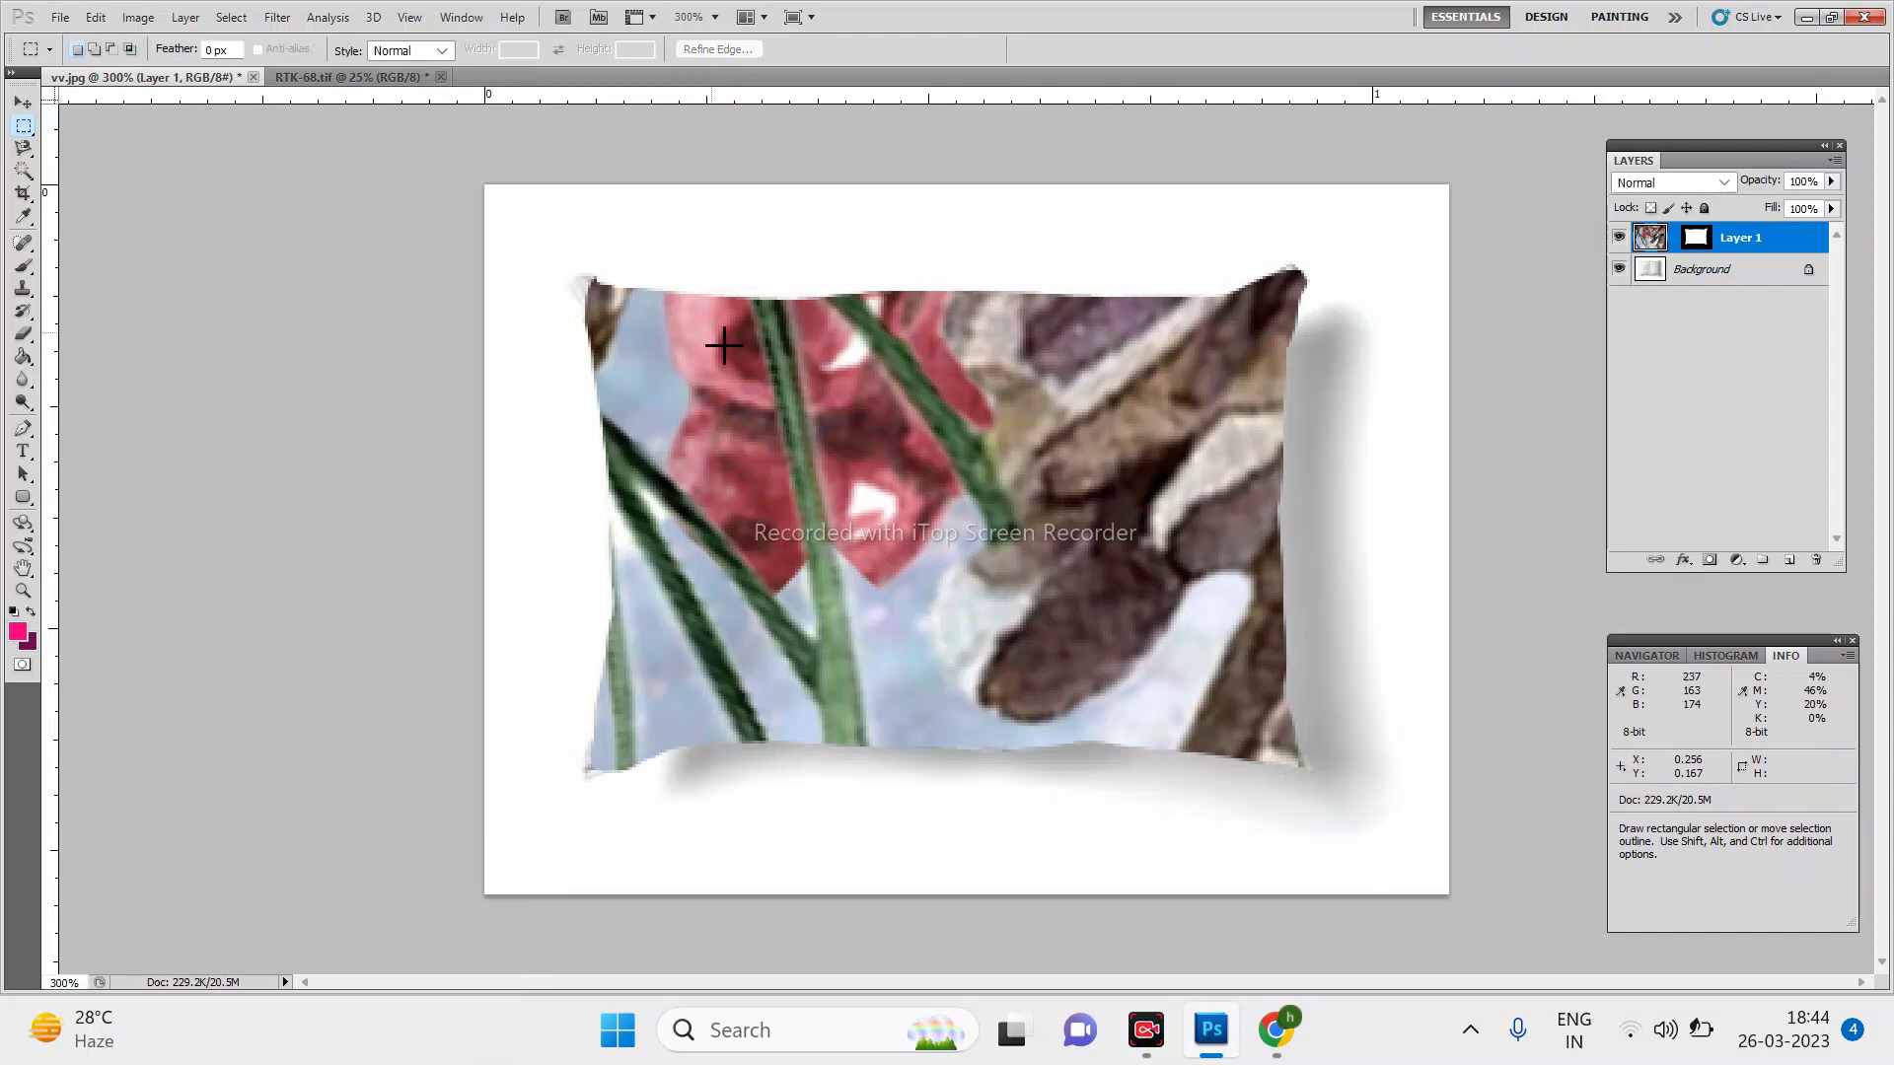
pyautogui.hotkey('ctrl', '-')
pyautogui.hotkey('ctrl', '-')
pyautogui.hotkey('ctrl', '-')
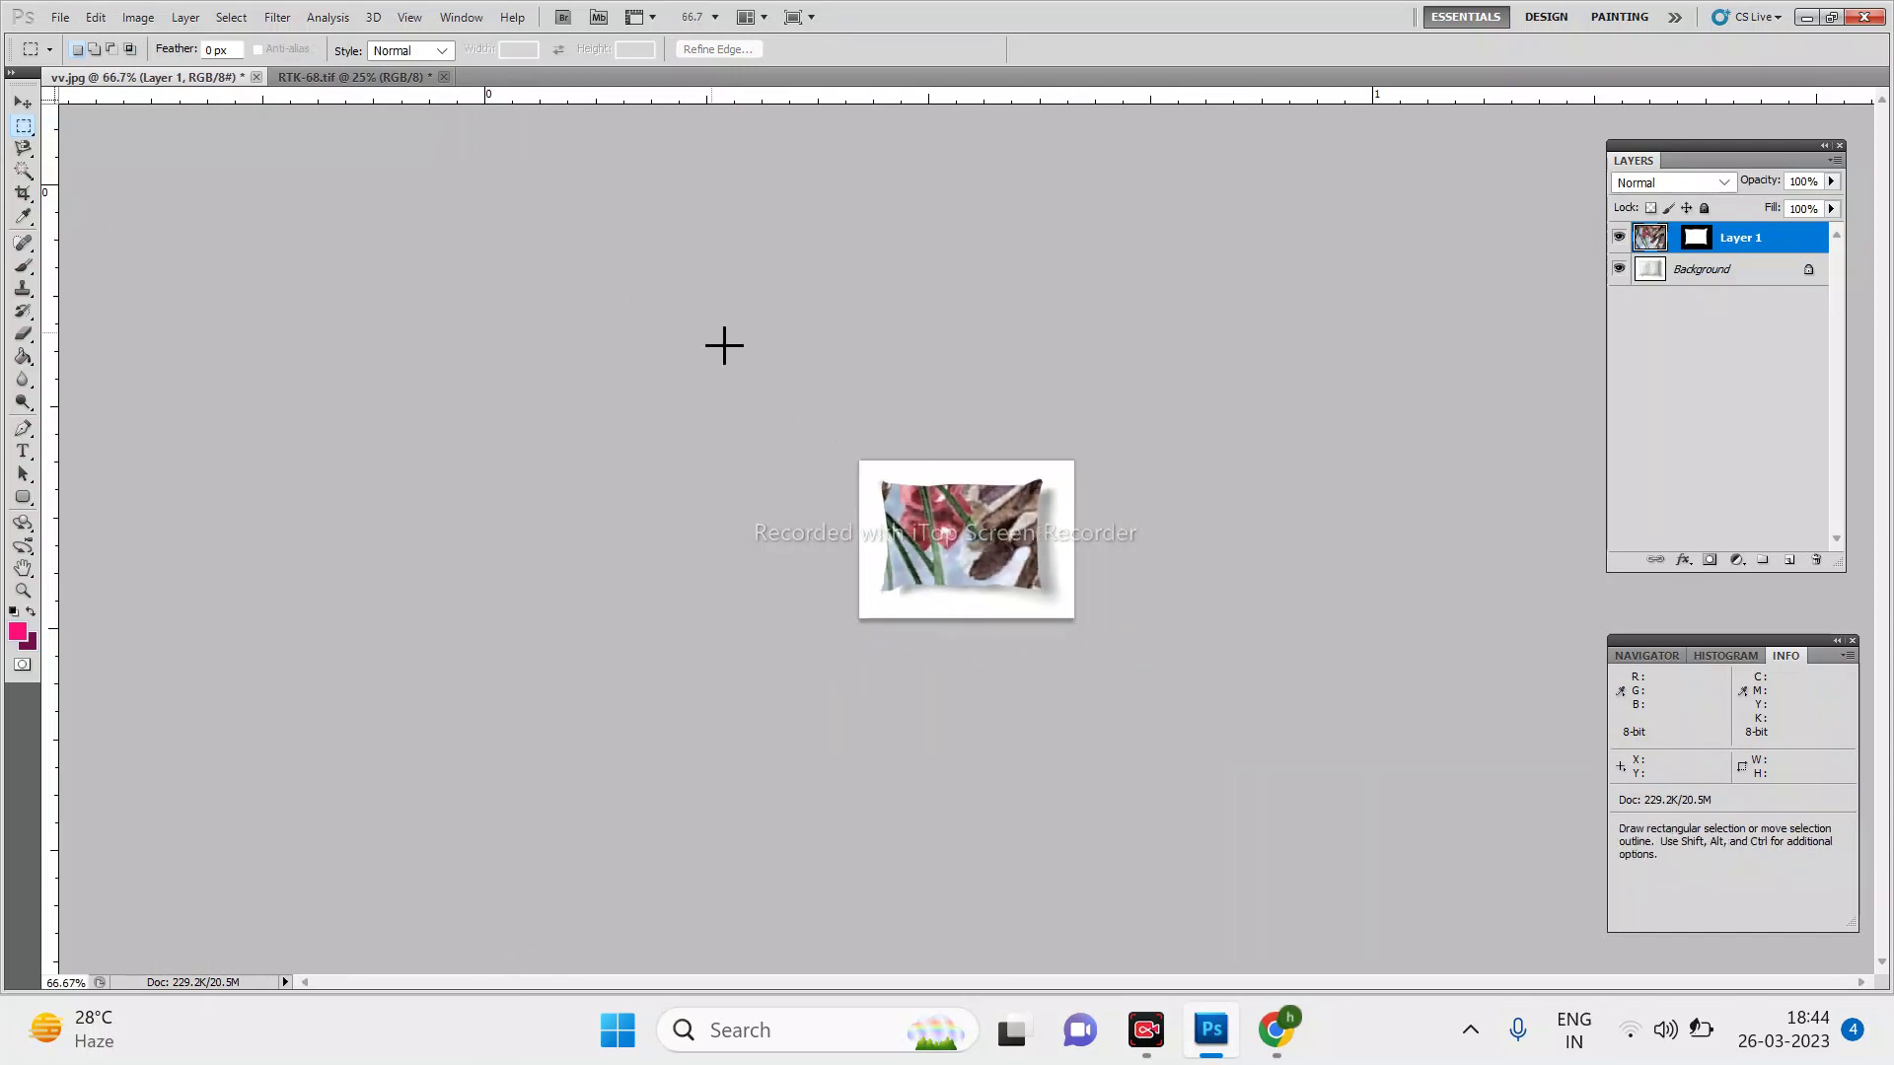
# Step: Free-transform the pasted pattern down to about 58% and move it back over the pillow
pyautogui.press('shift')
pyautogui.press('t')
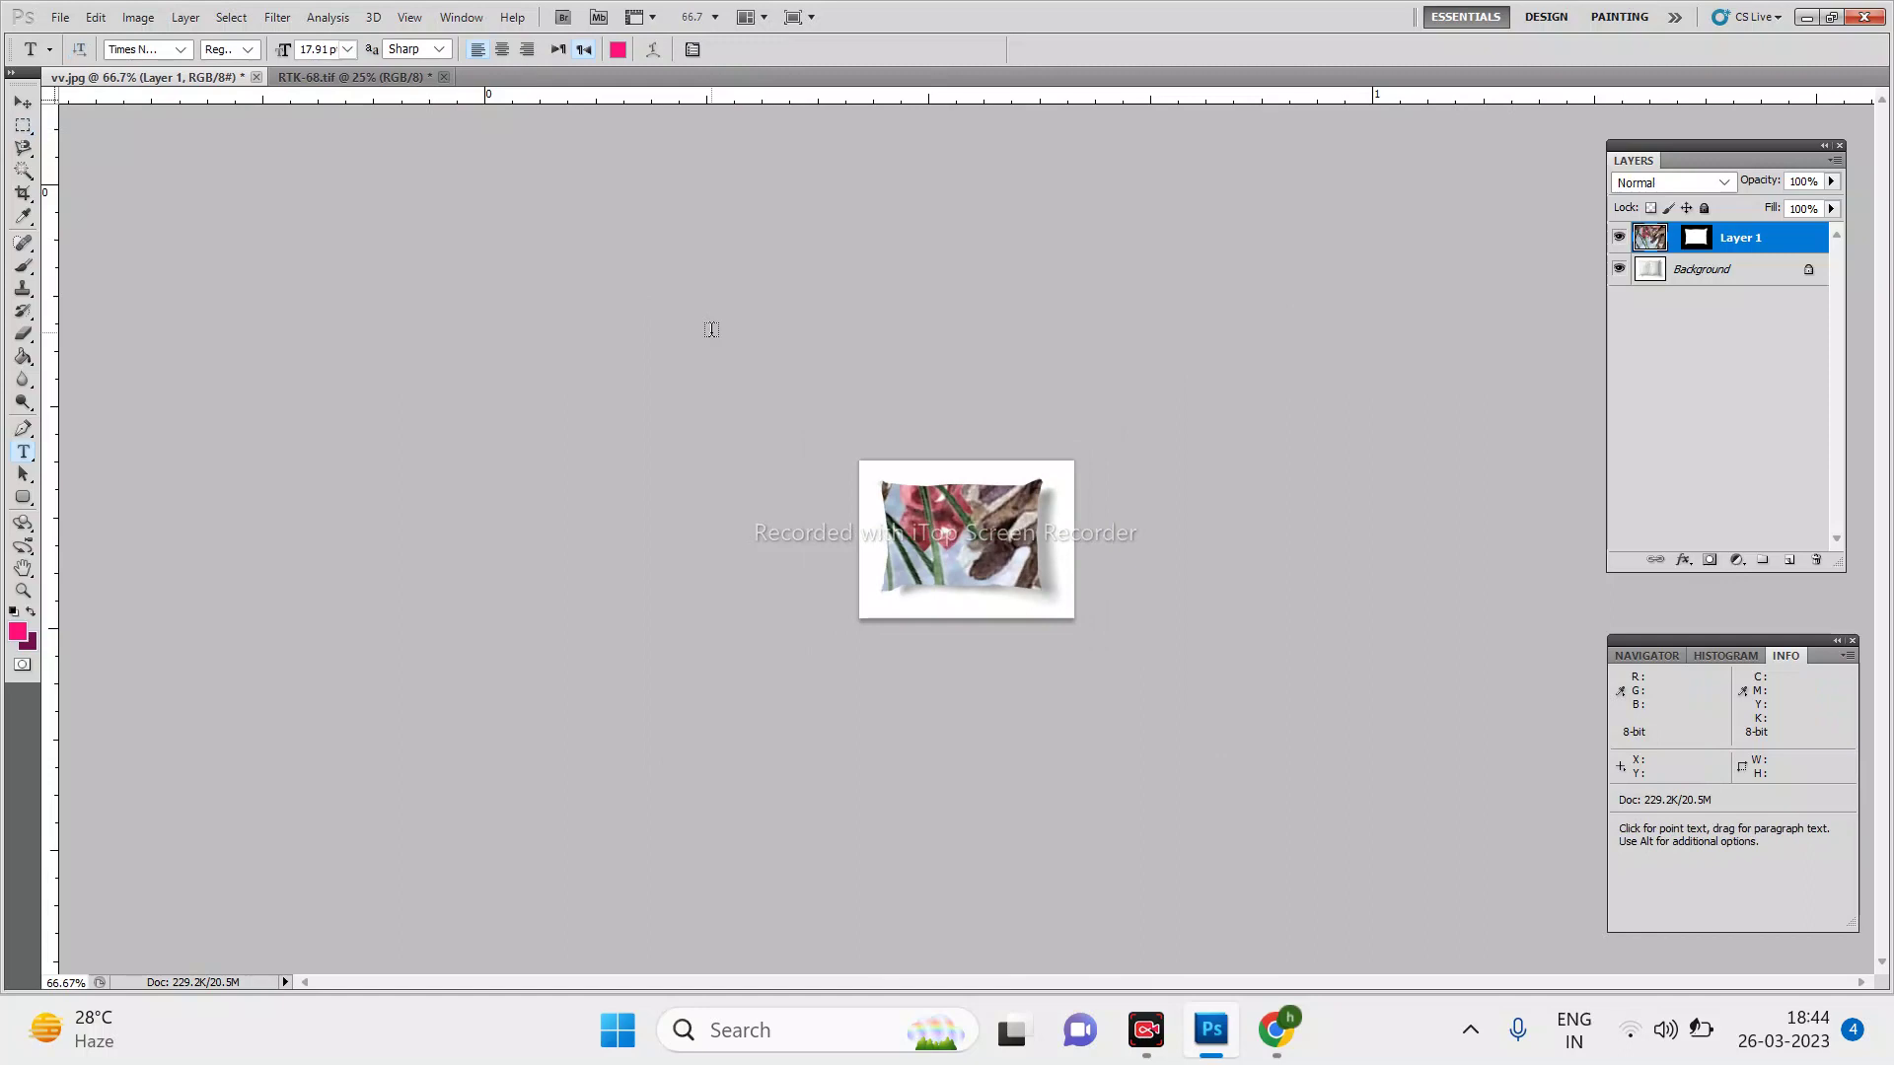
pyautogui.press('m')
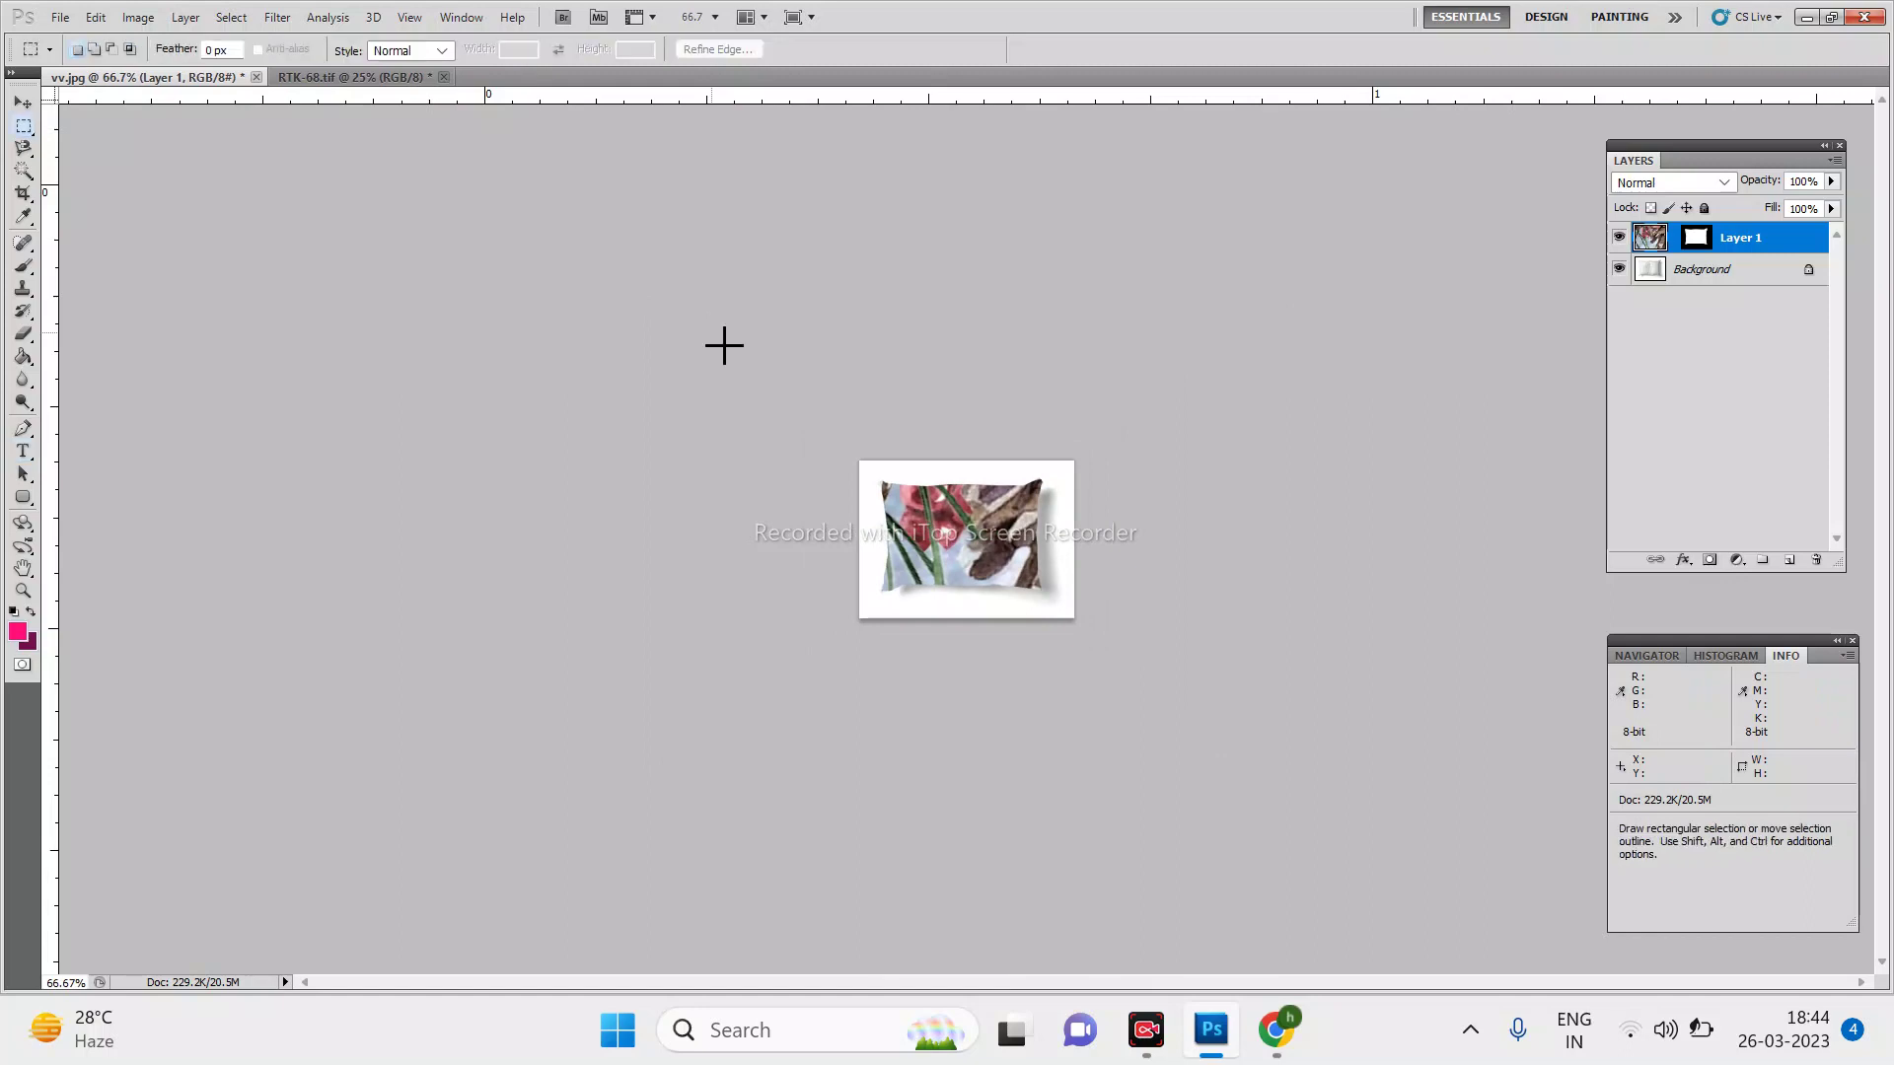
pyautogui.hotkey('ctrl', 't')
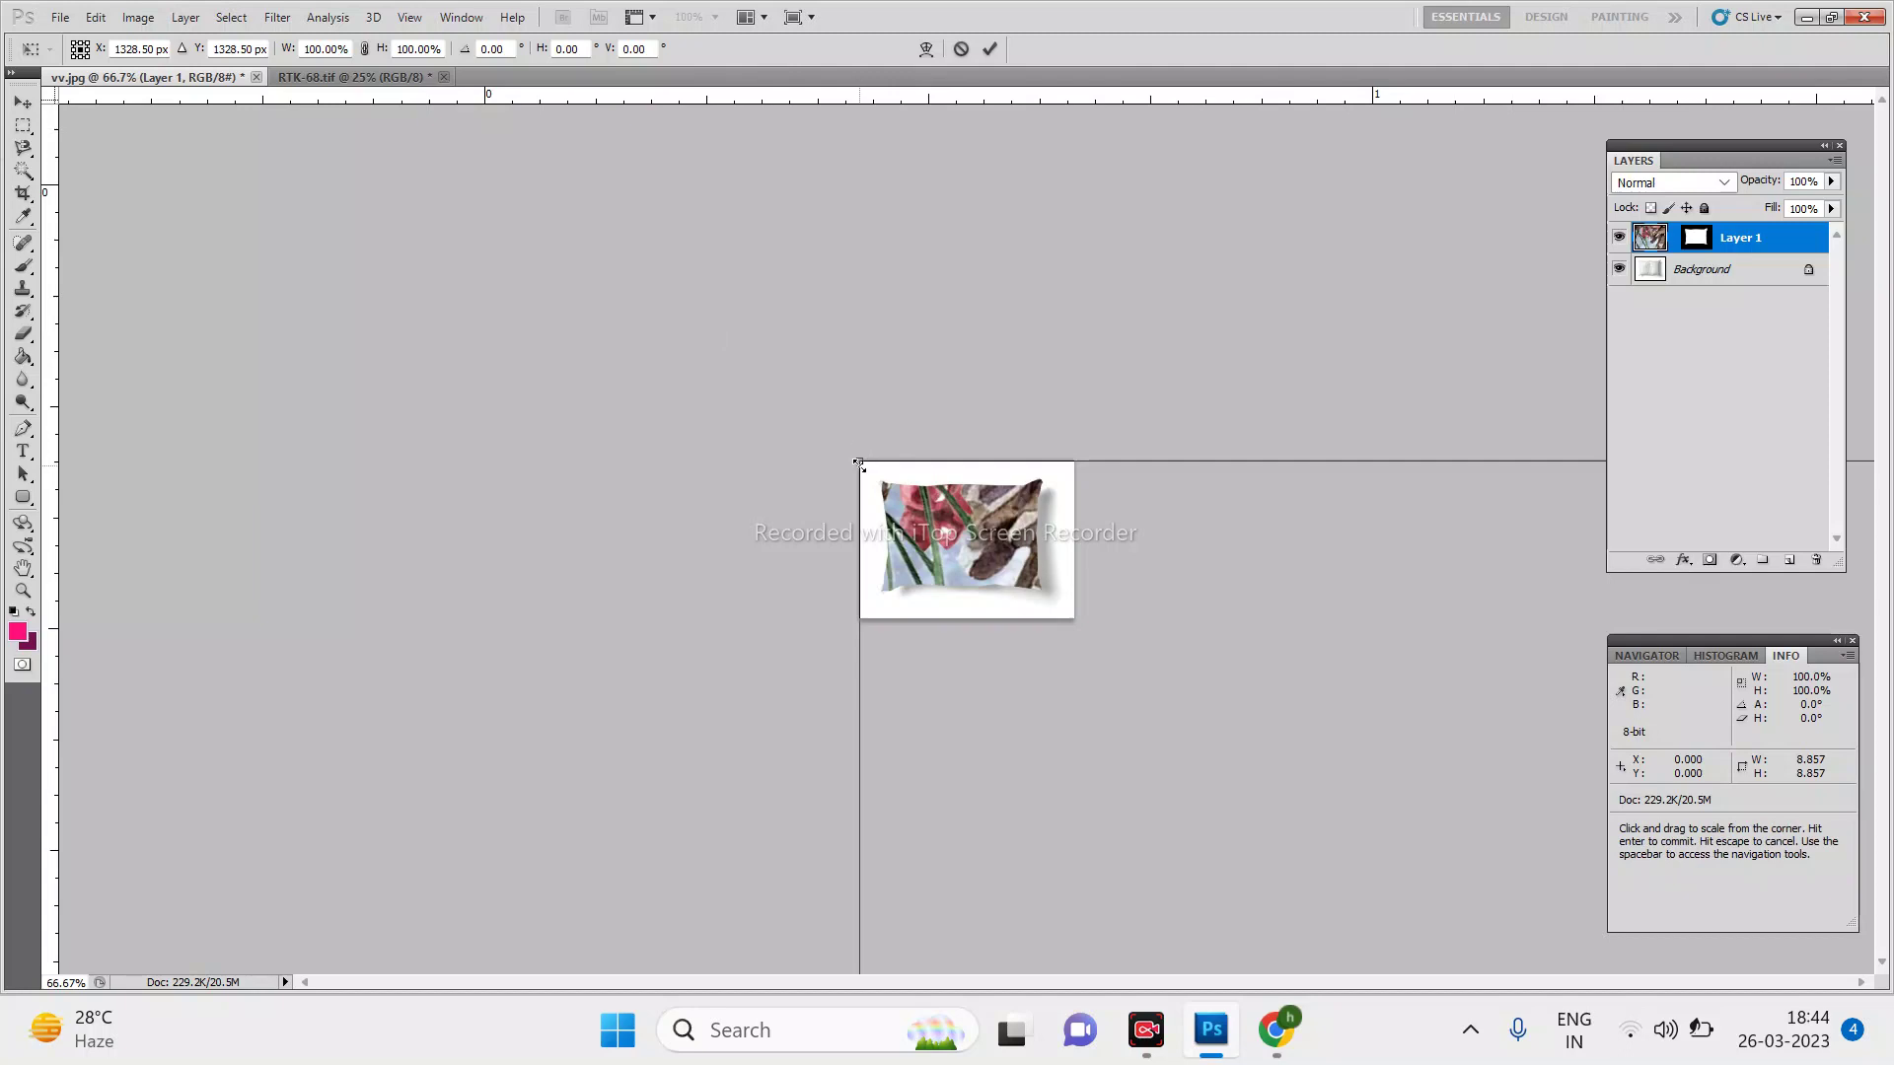
pyautogui.moveTo(858, 463); pyautogui.dragTo(1237, 872)
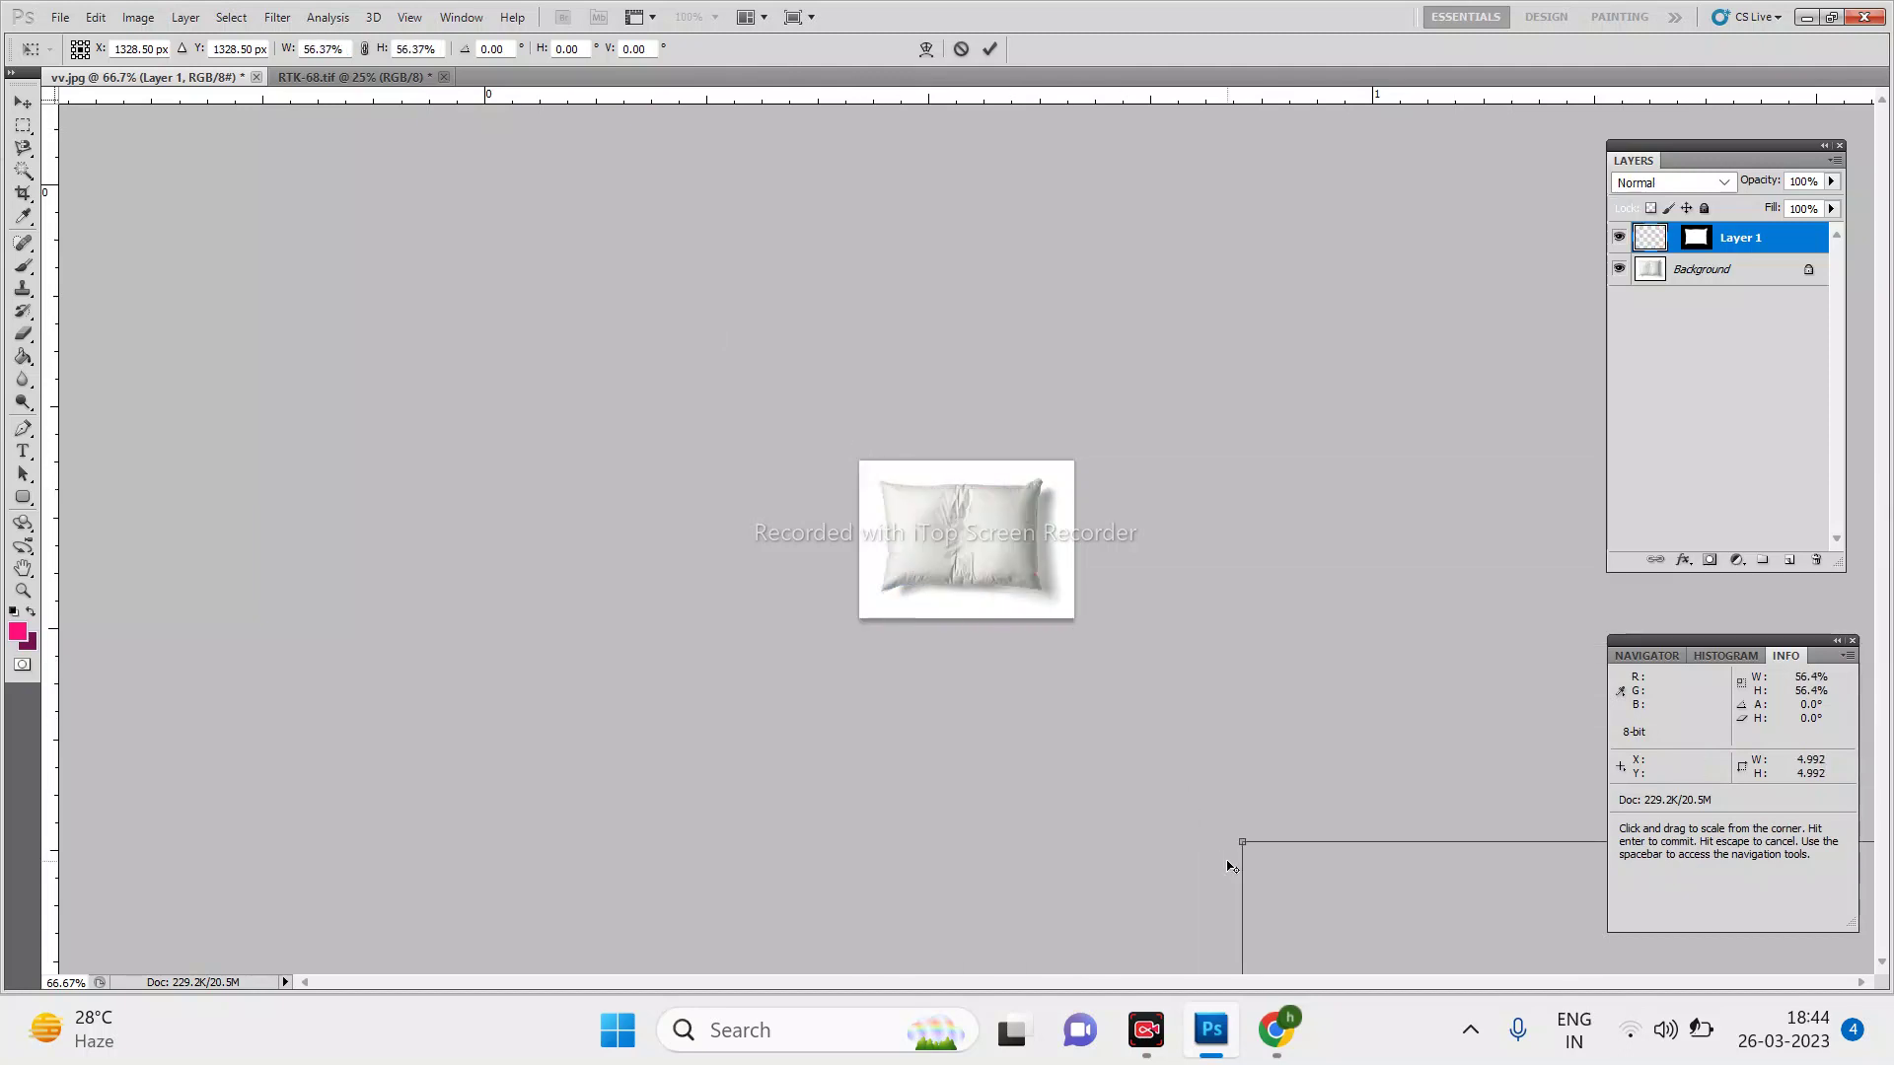
pyautogui.moveTo(1340, 903); pyautogui.dragTo(654, 277)
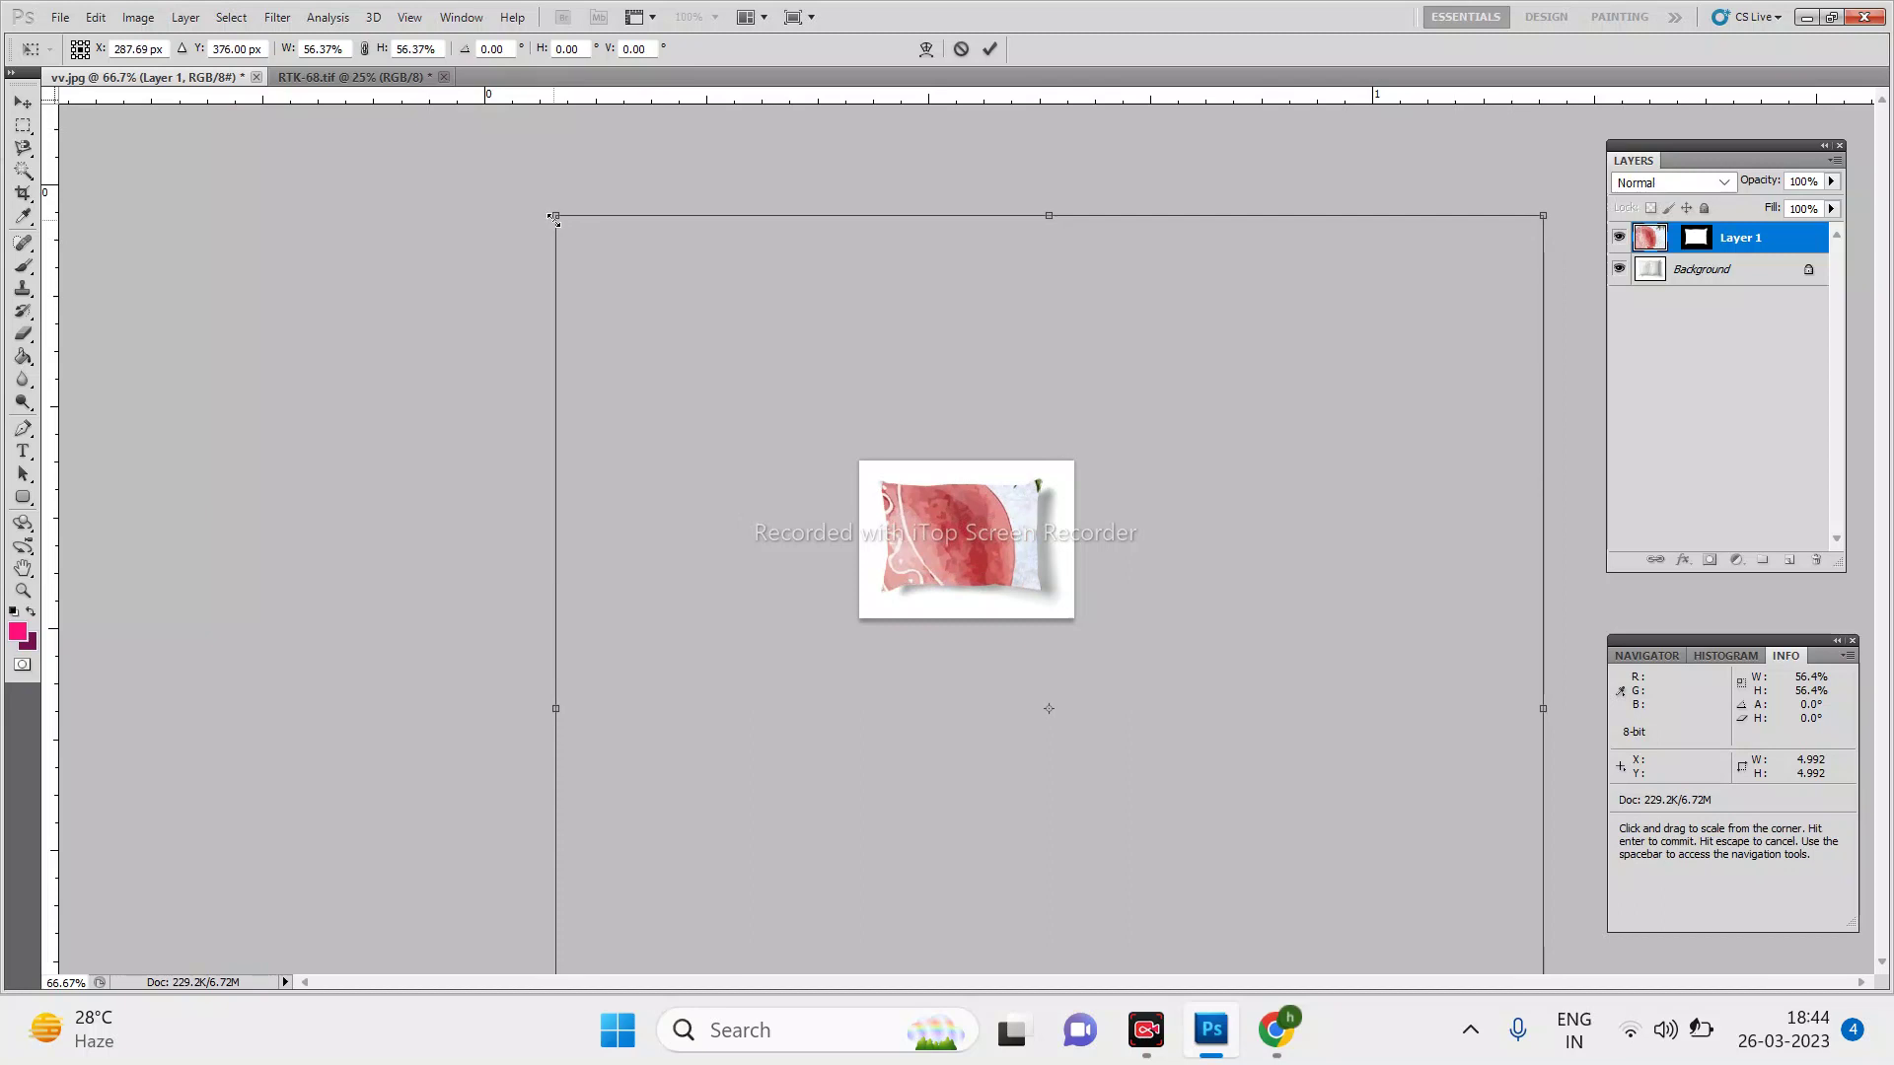
# Step: Shrink the pattern to about a tenth, centre it over the pillow and commit the transform
pyautogui.moveTo(555, 218); pyautogui.dragTo(793, 488)
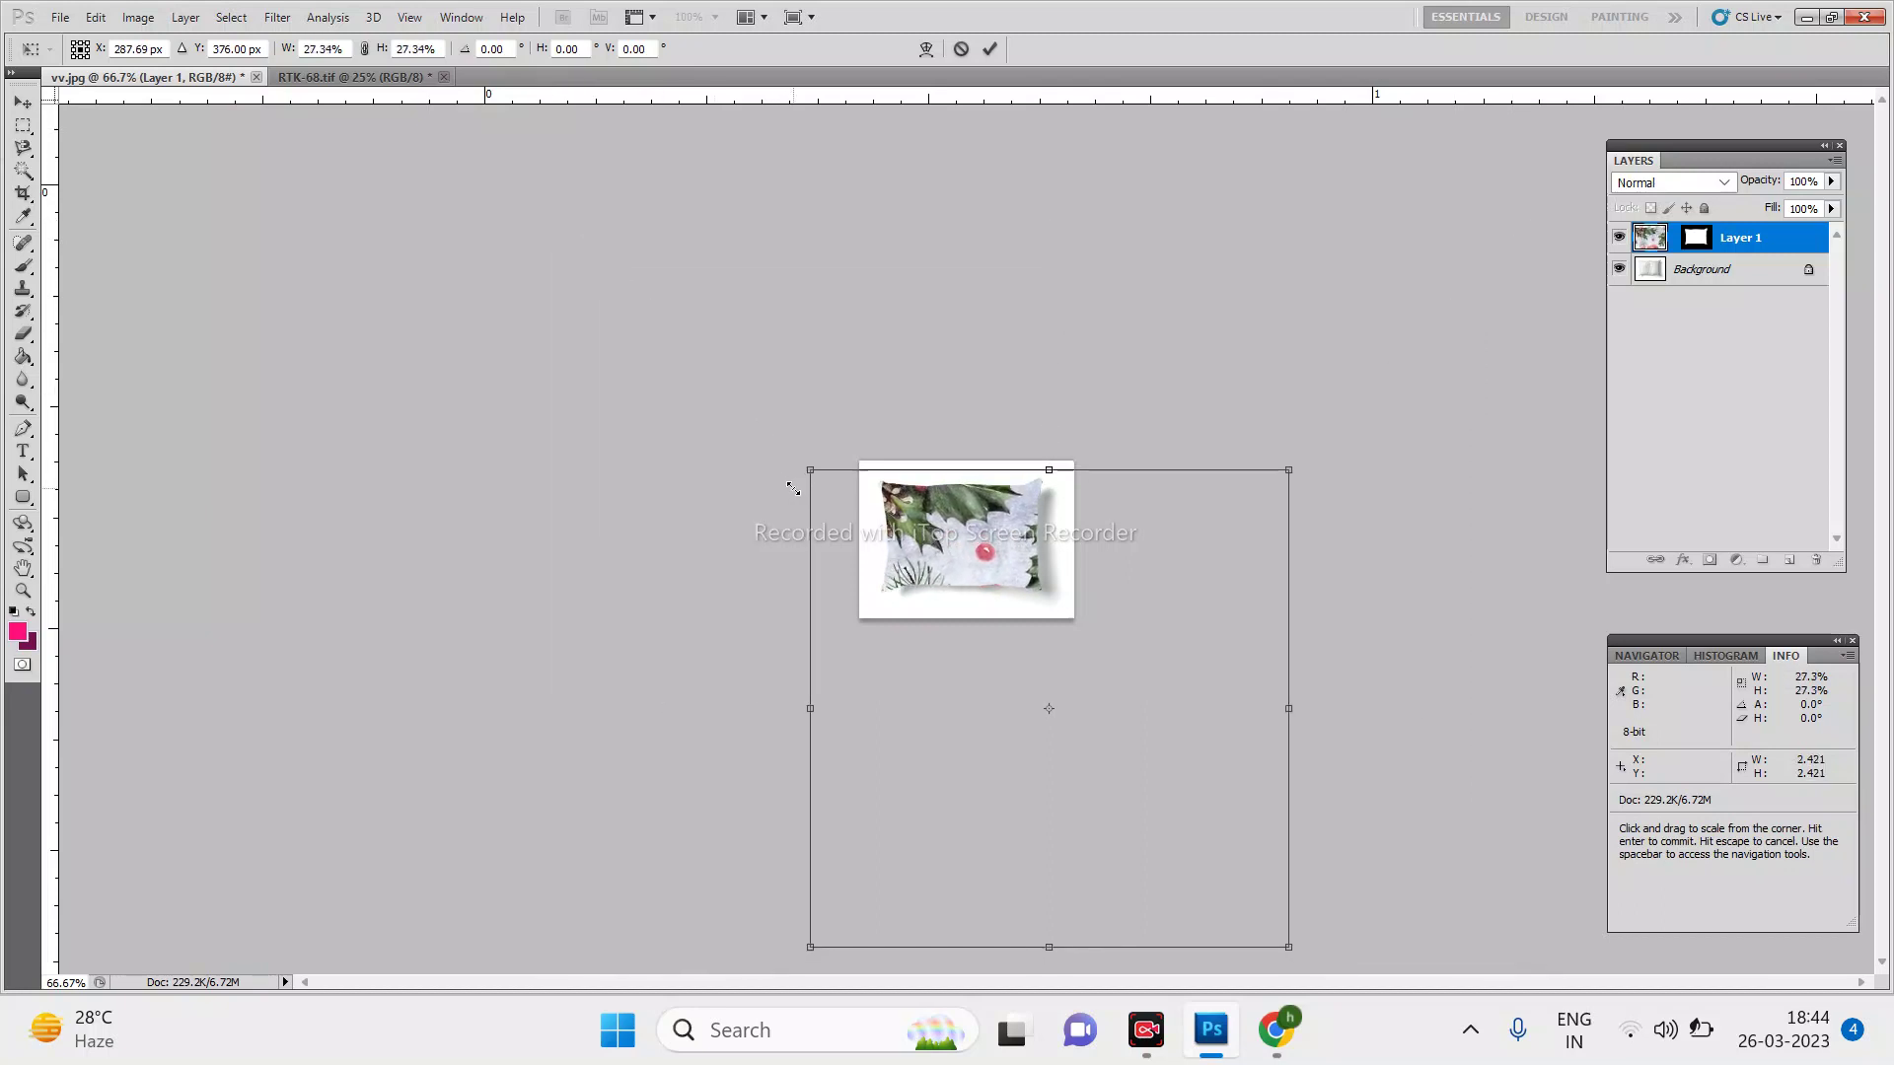
pyautogui.moveTo(793, 489); pyautogui.dragTo(849, 543)
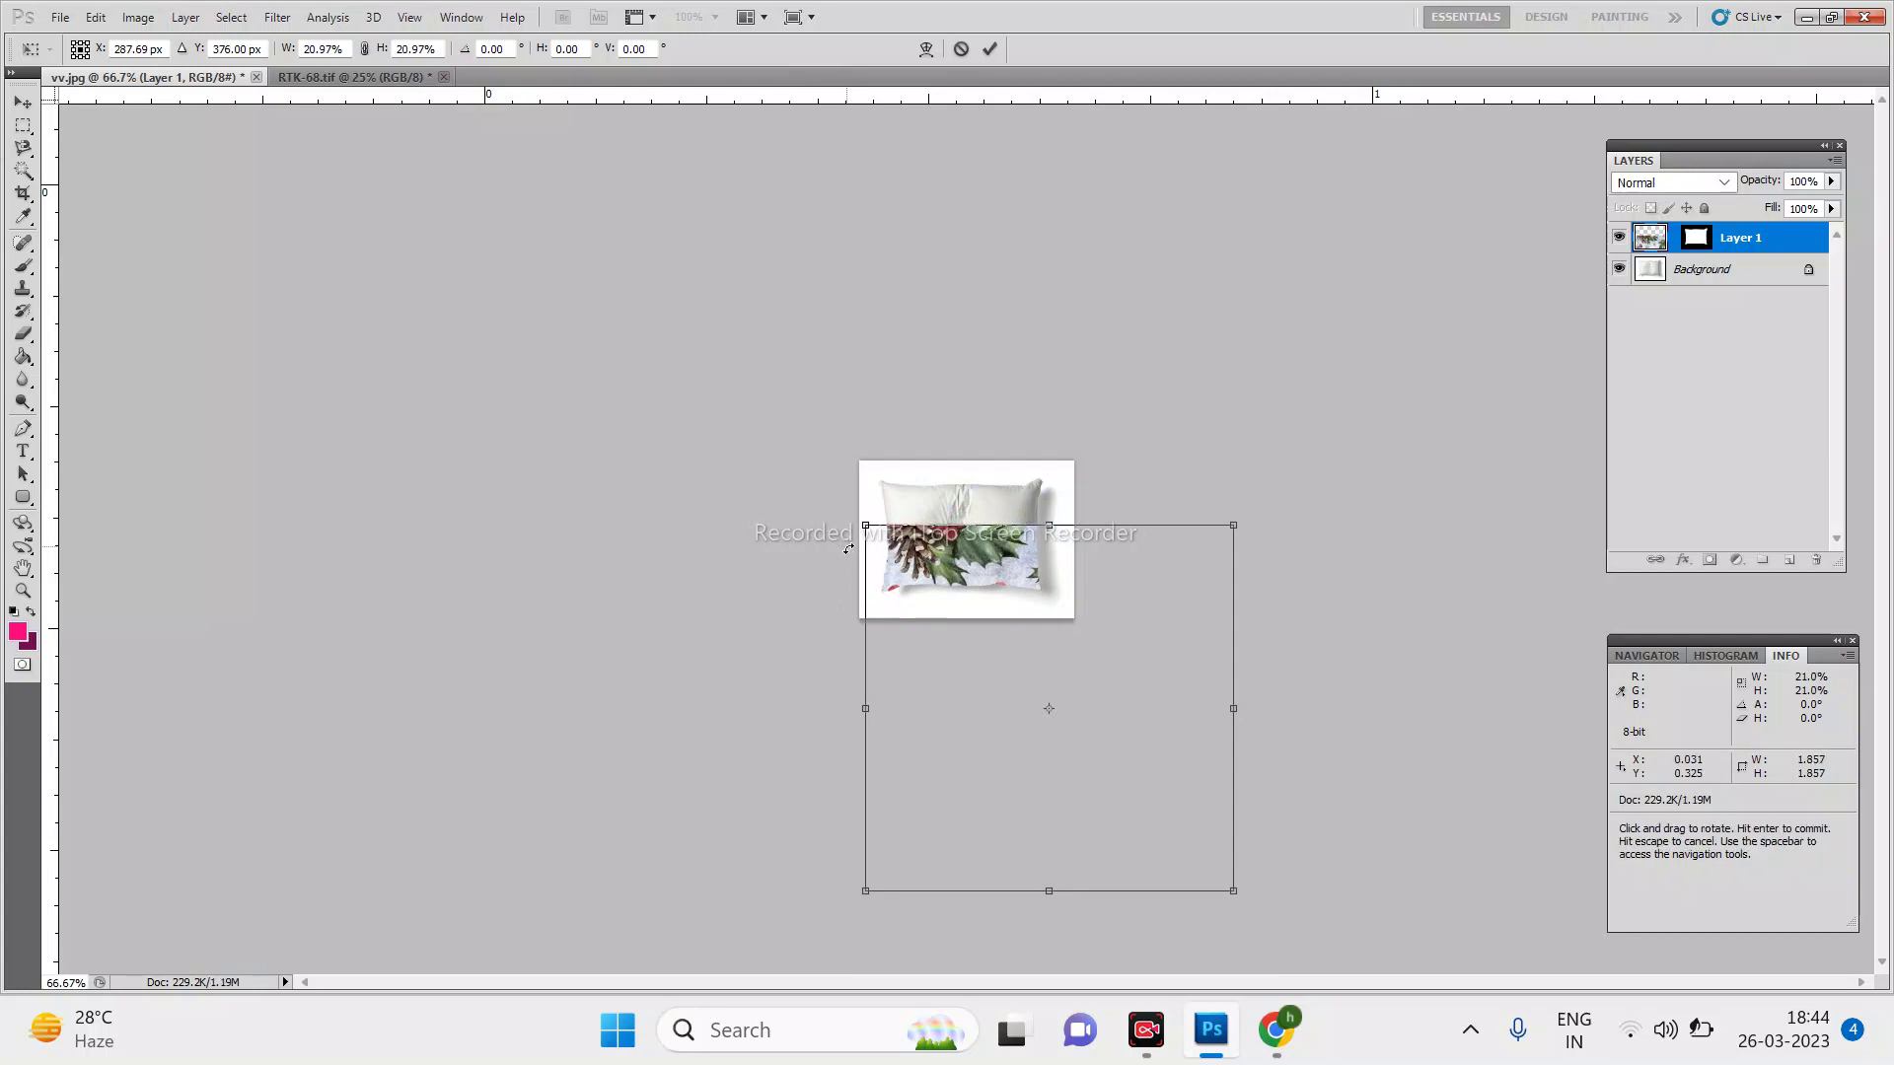
pyautogui.moveTo(936, 597); pyautogui.dragTo(853, 454)
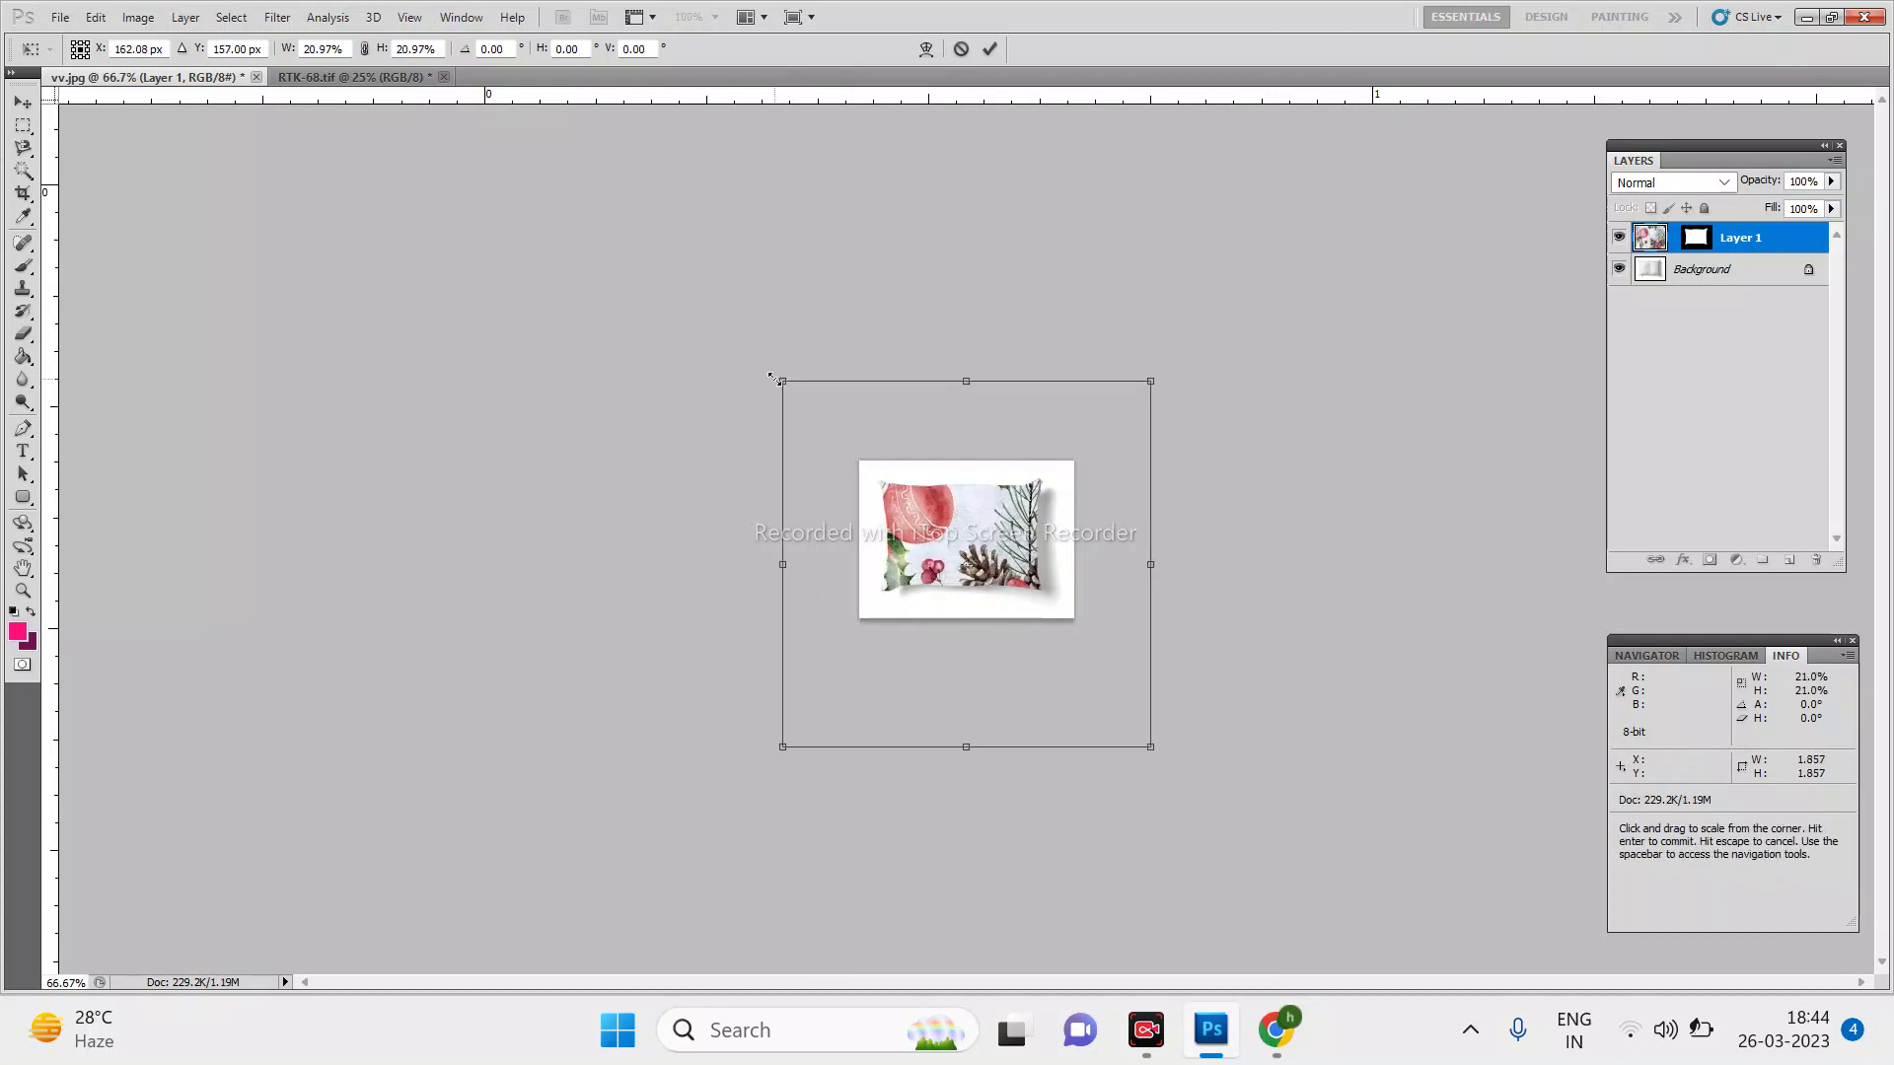
pyautogui.moveTo(773, 377)
pyautogui.mouseDown()
pyautogui.moveTo(873, 472)
pyautogui.moveTo(900, 454)
pyautogui.mouseUp()
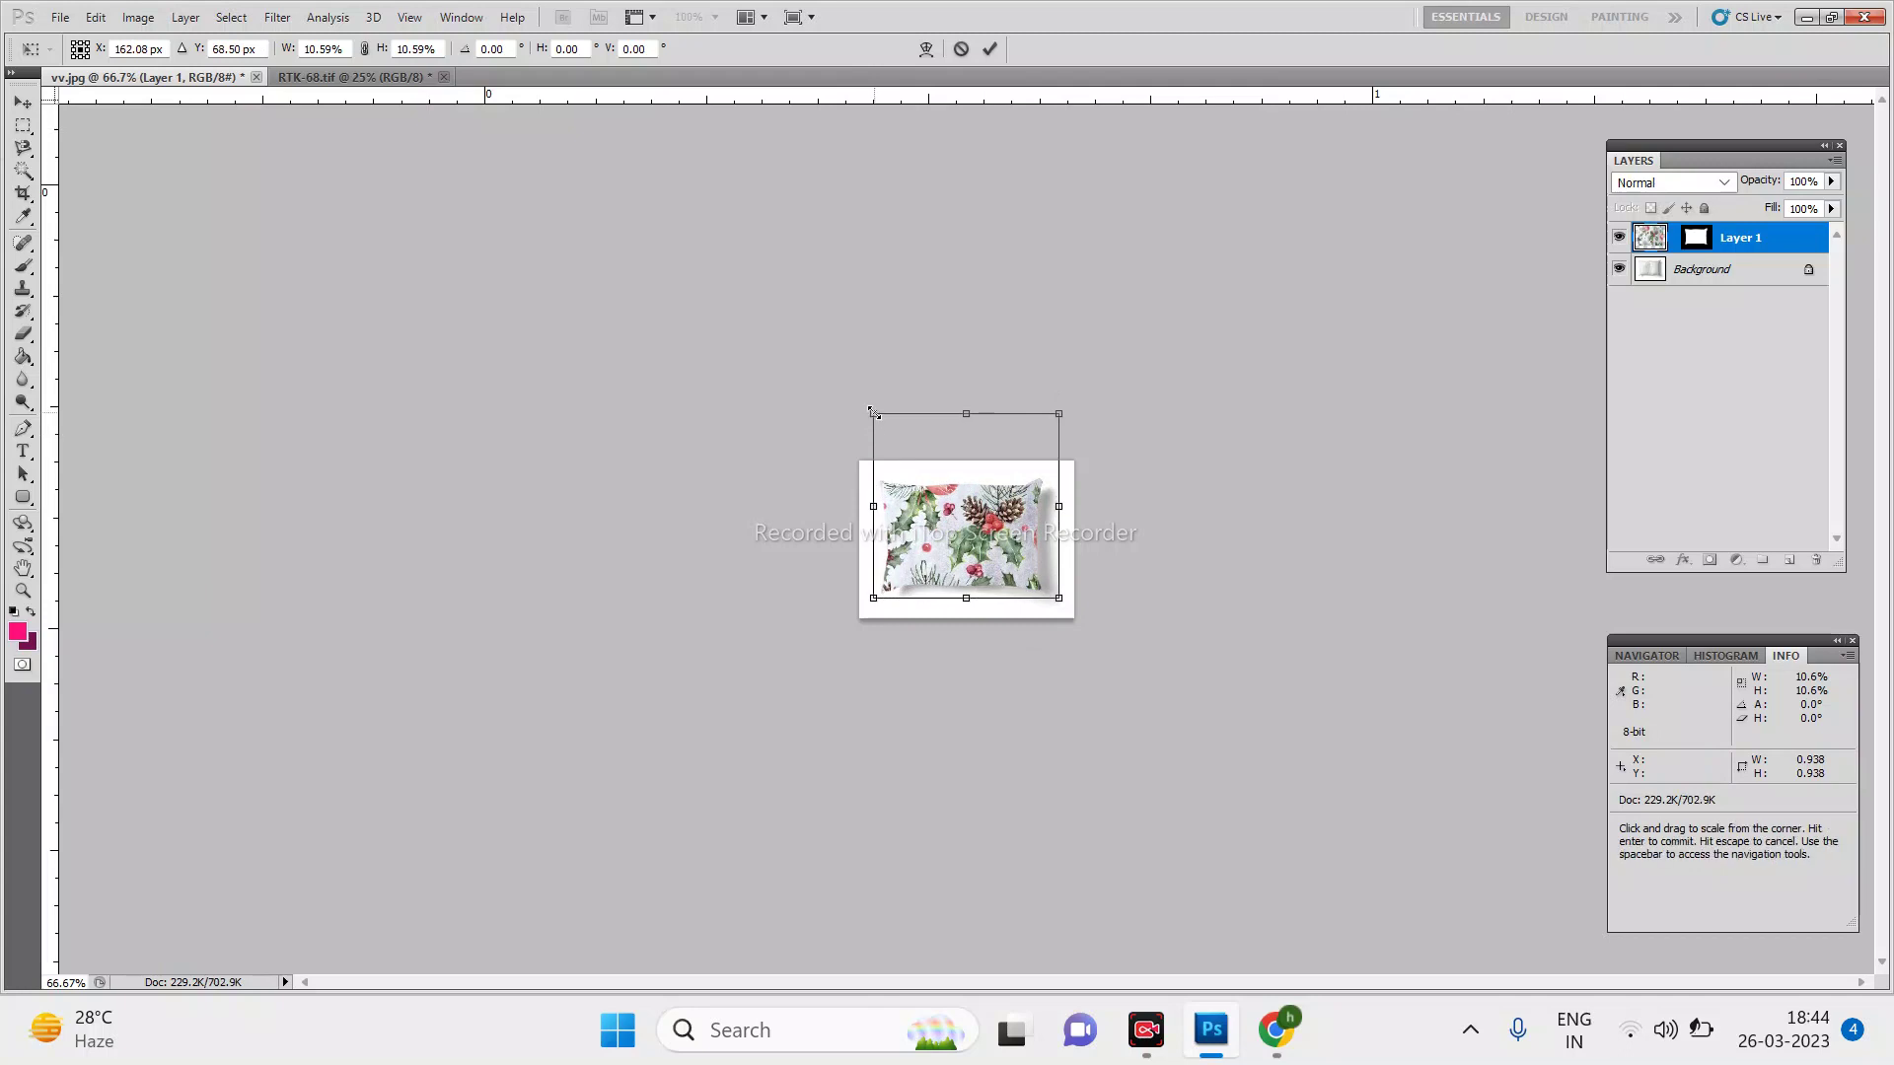
pyautogui.moveTo(873, 414); pyautogui.dragTo(883, 423)
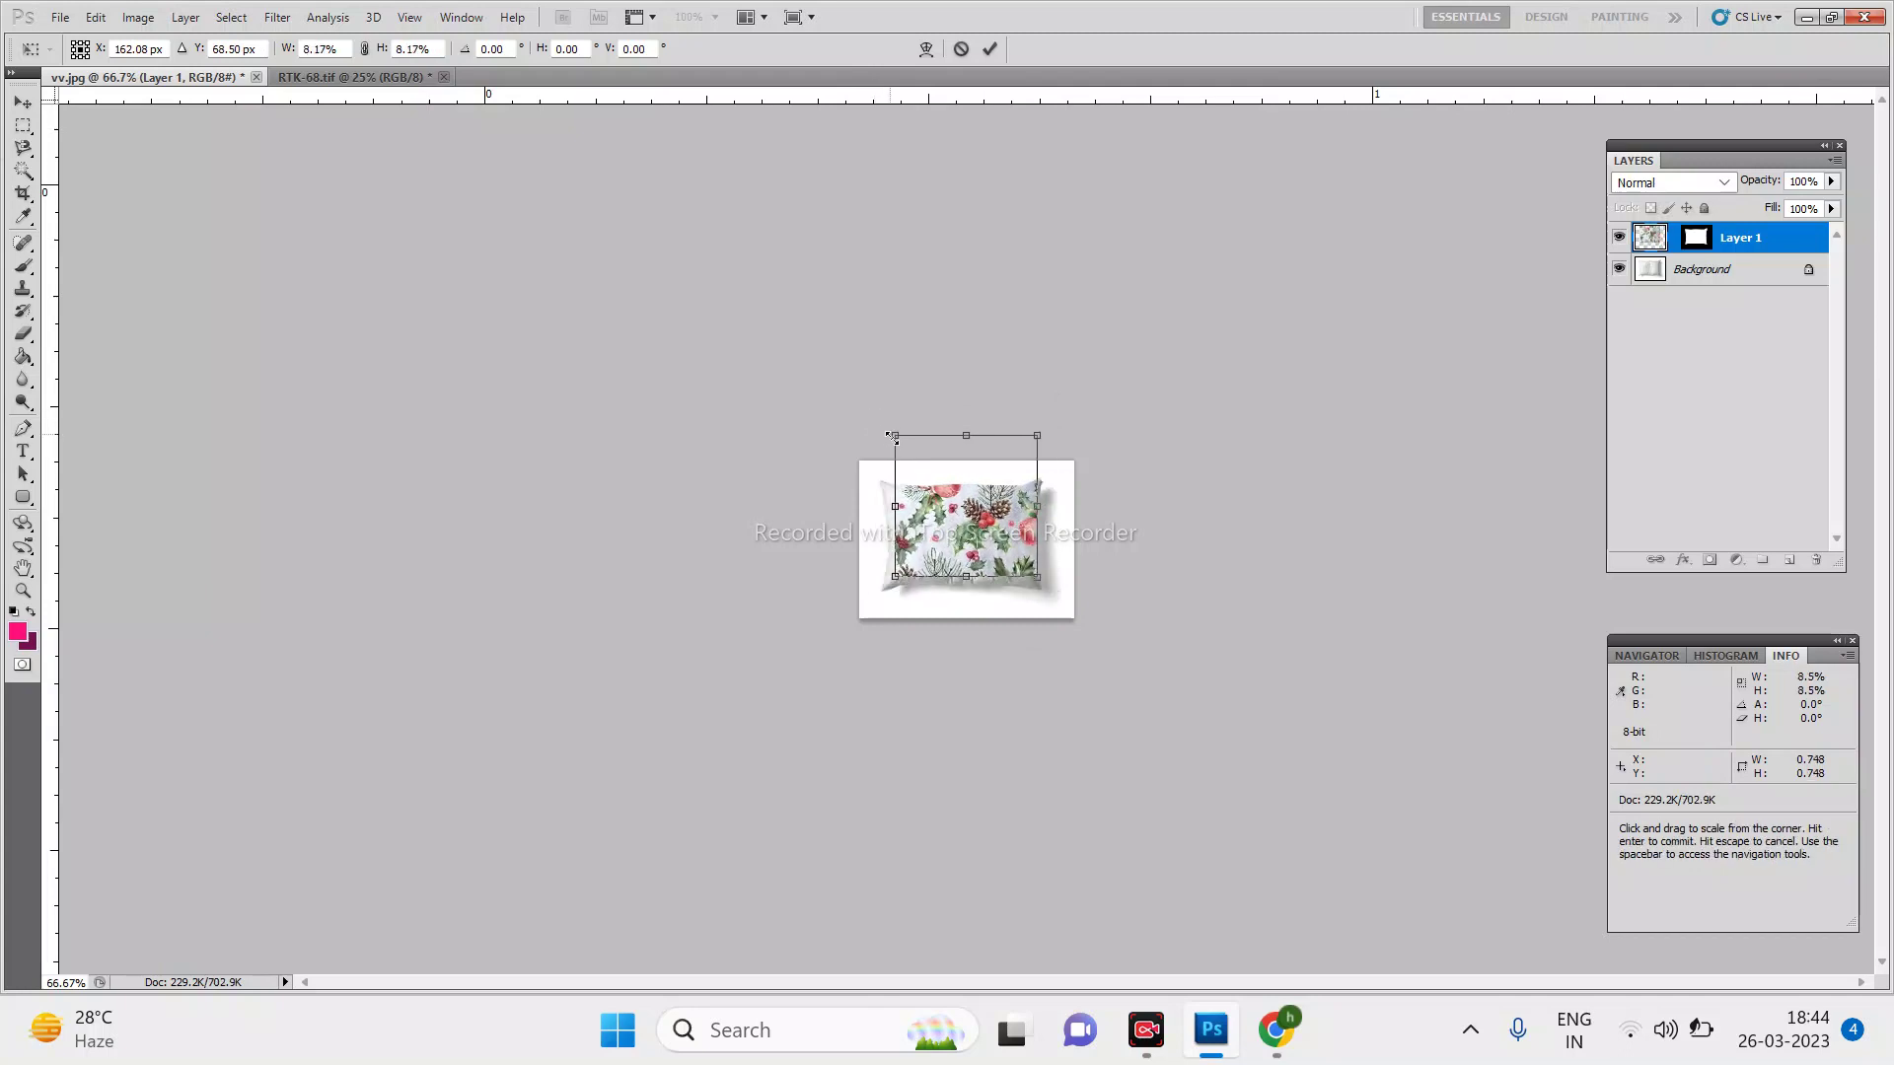
pyautogui.moveTo(940, 480); pyautogui.dragTo(935, 490)
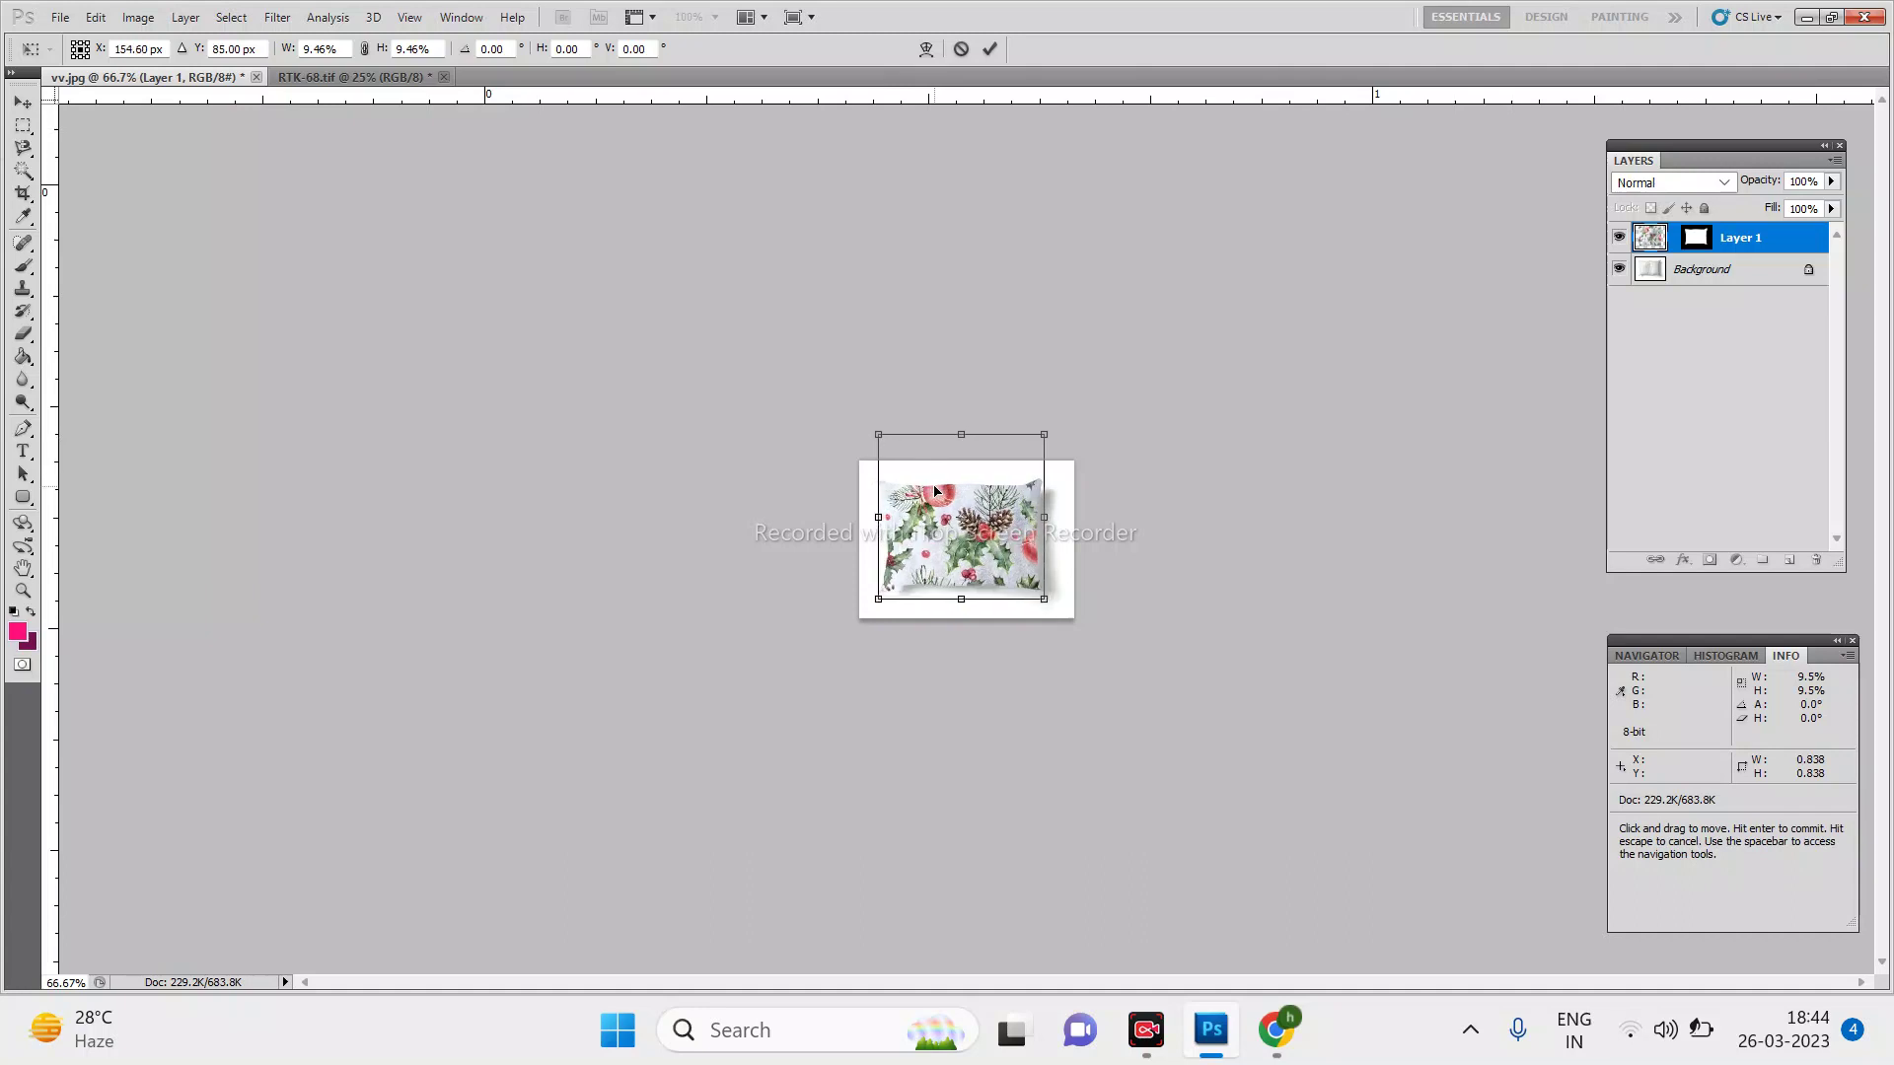
pyautogui.press('Return')
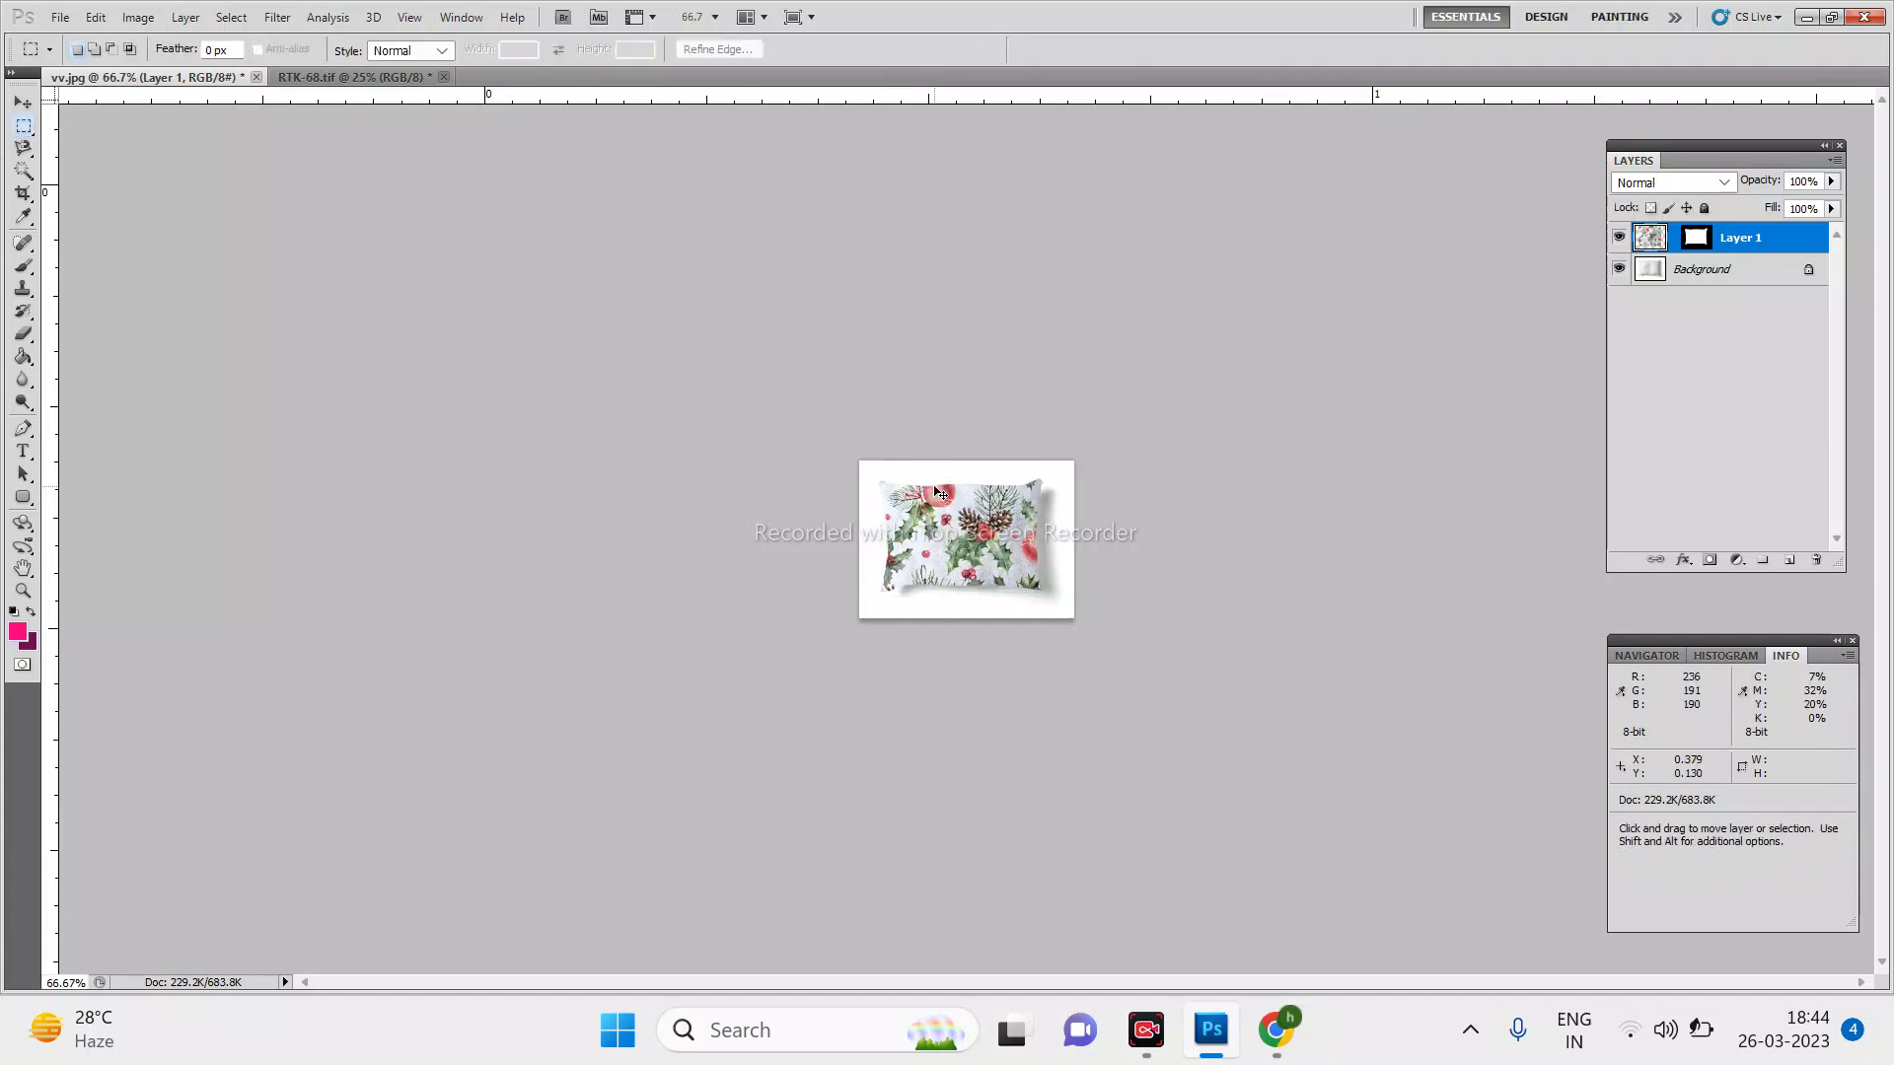
pyautogui.hotkey('ctrl', '1')
pyautogui.hotkey('ctrl', '+')
pyautogui.hotkey('ctrl', '+')
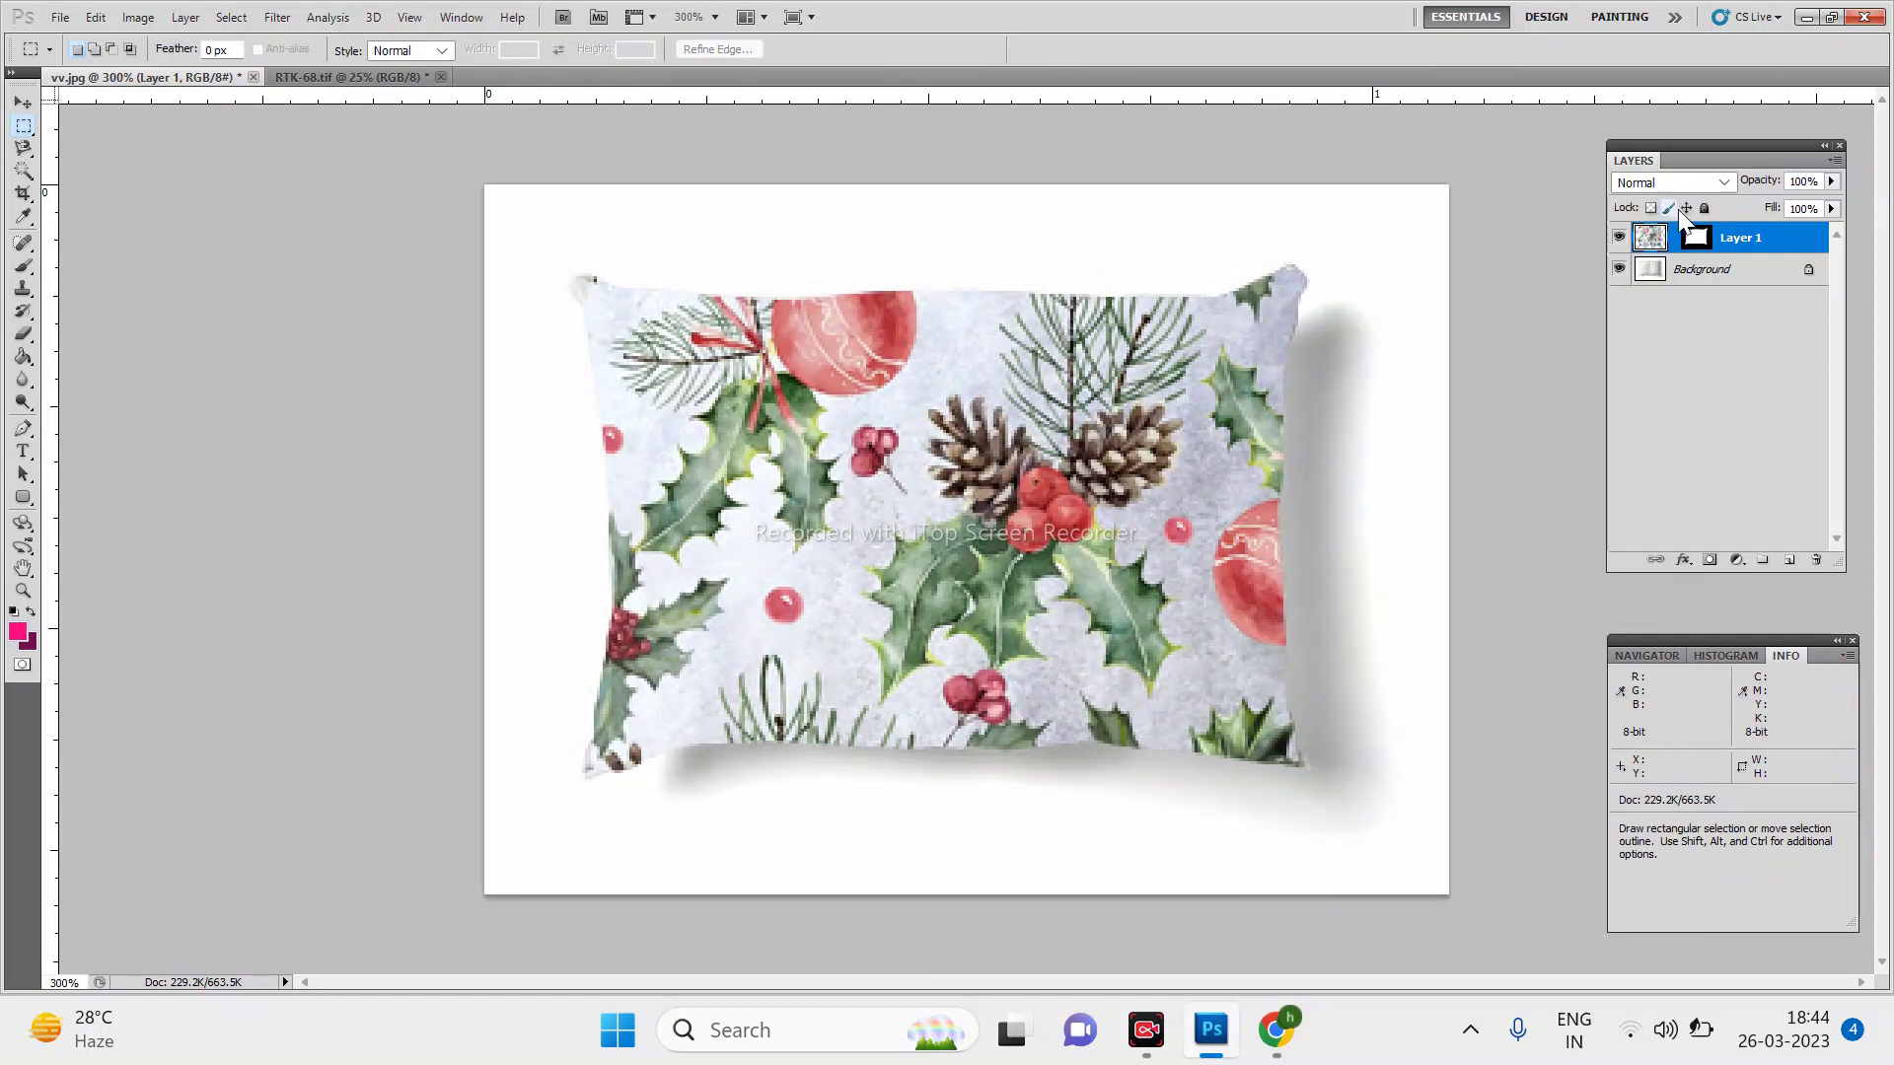
# Step: Set Layer 1's blend mode to Multiply and zoom to 300% to check the pillow creases
pyautogui.click(1671, 178)
pyautogui.press('Down')
pyautogui.press('Down')
pyautogui.press('Down')
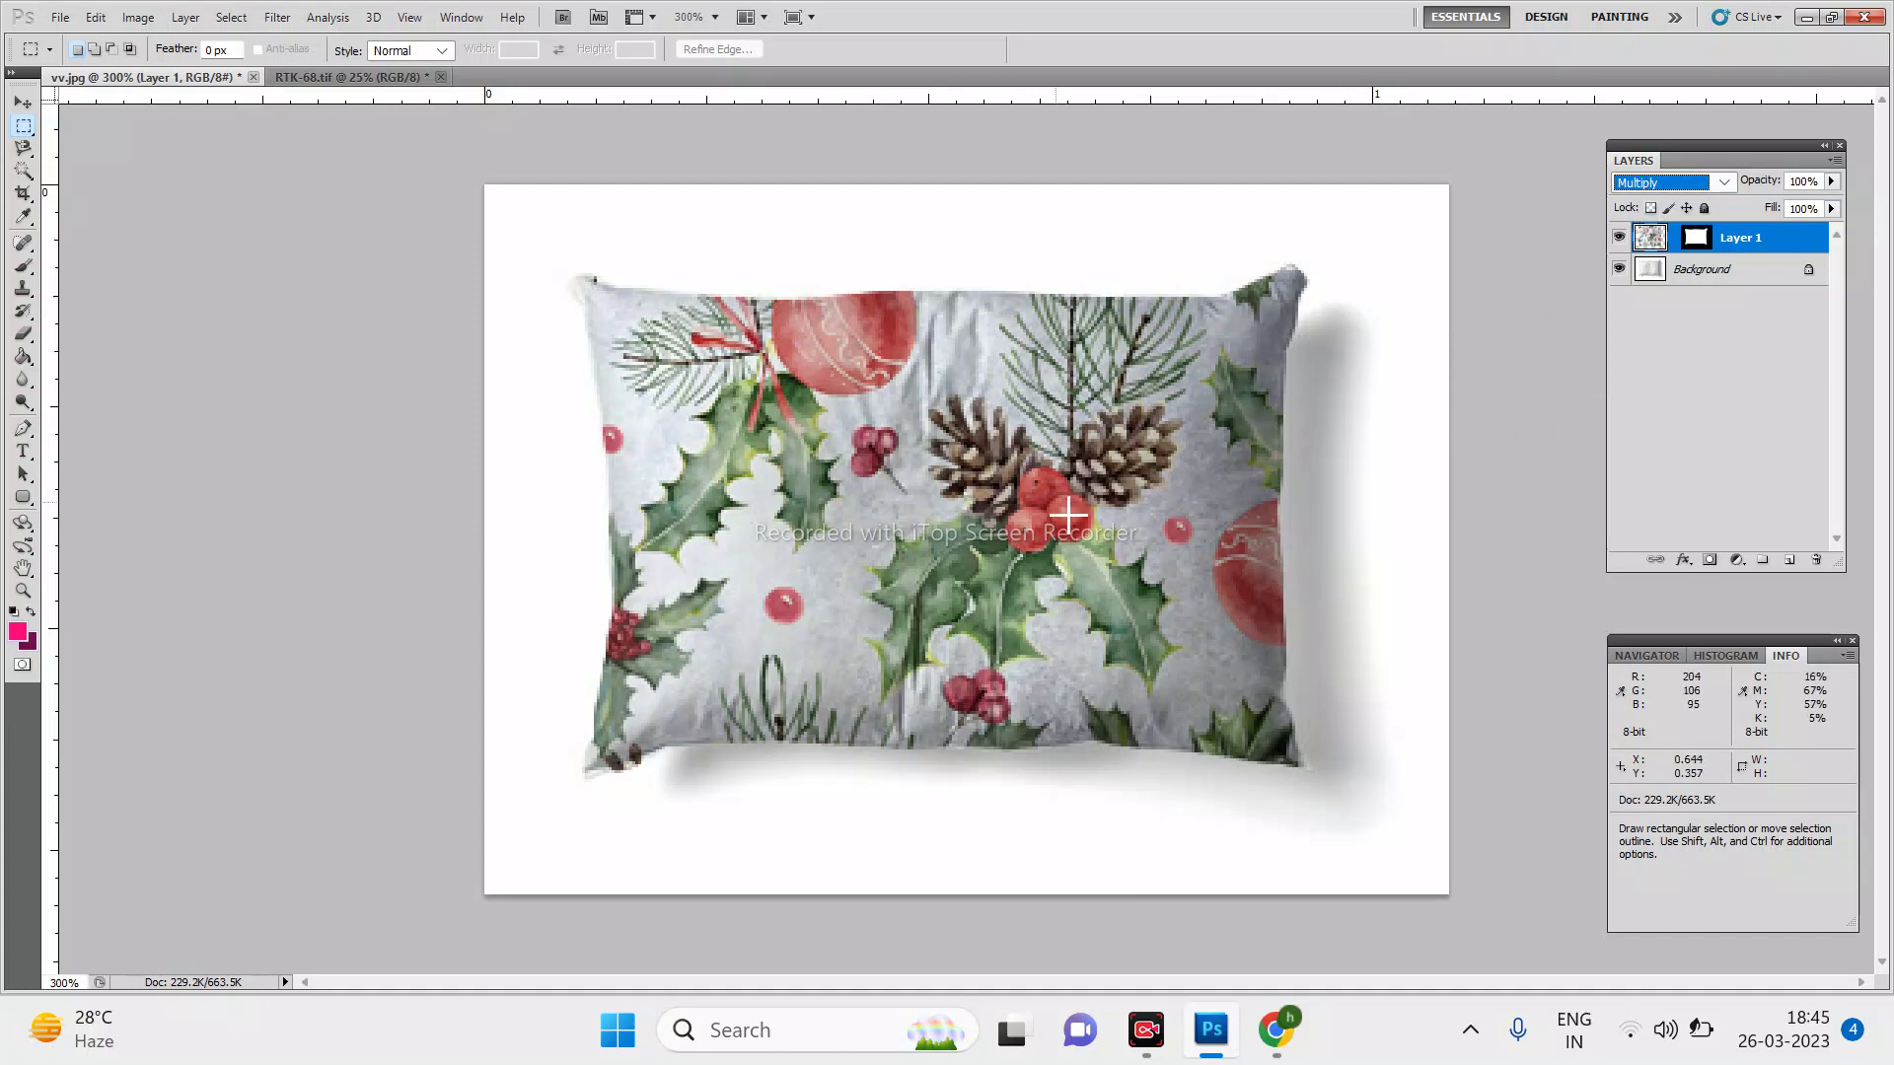
pyautogui.hotkey('ctrl', '-')
pyautogui.hotkey('ctrl', '-')
pyautogui.hotkey('ctrl', '+')
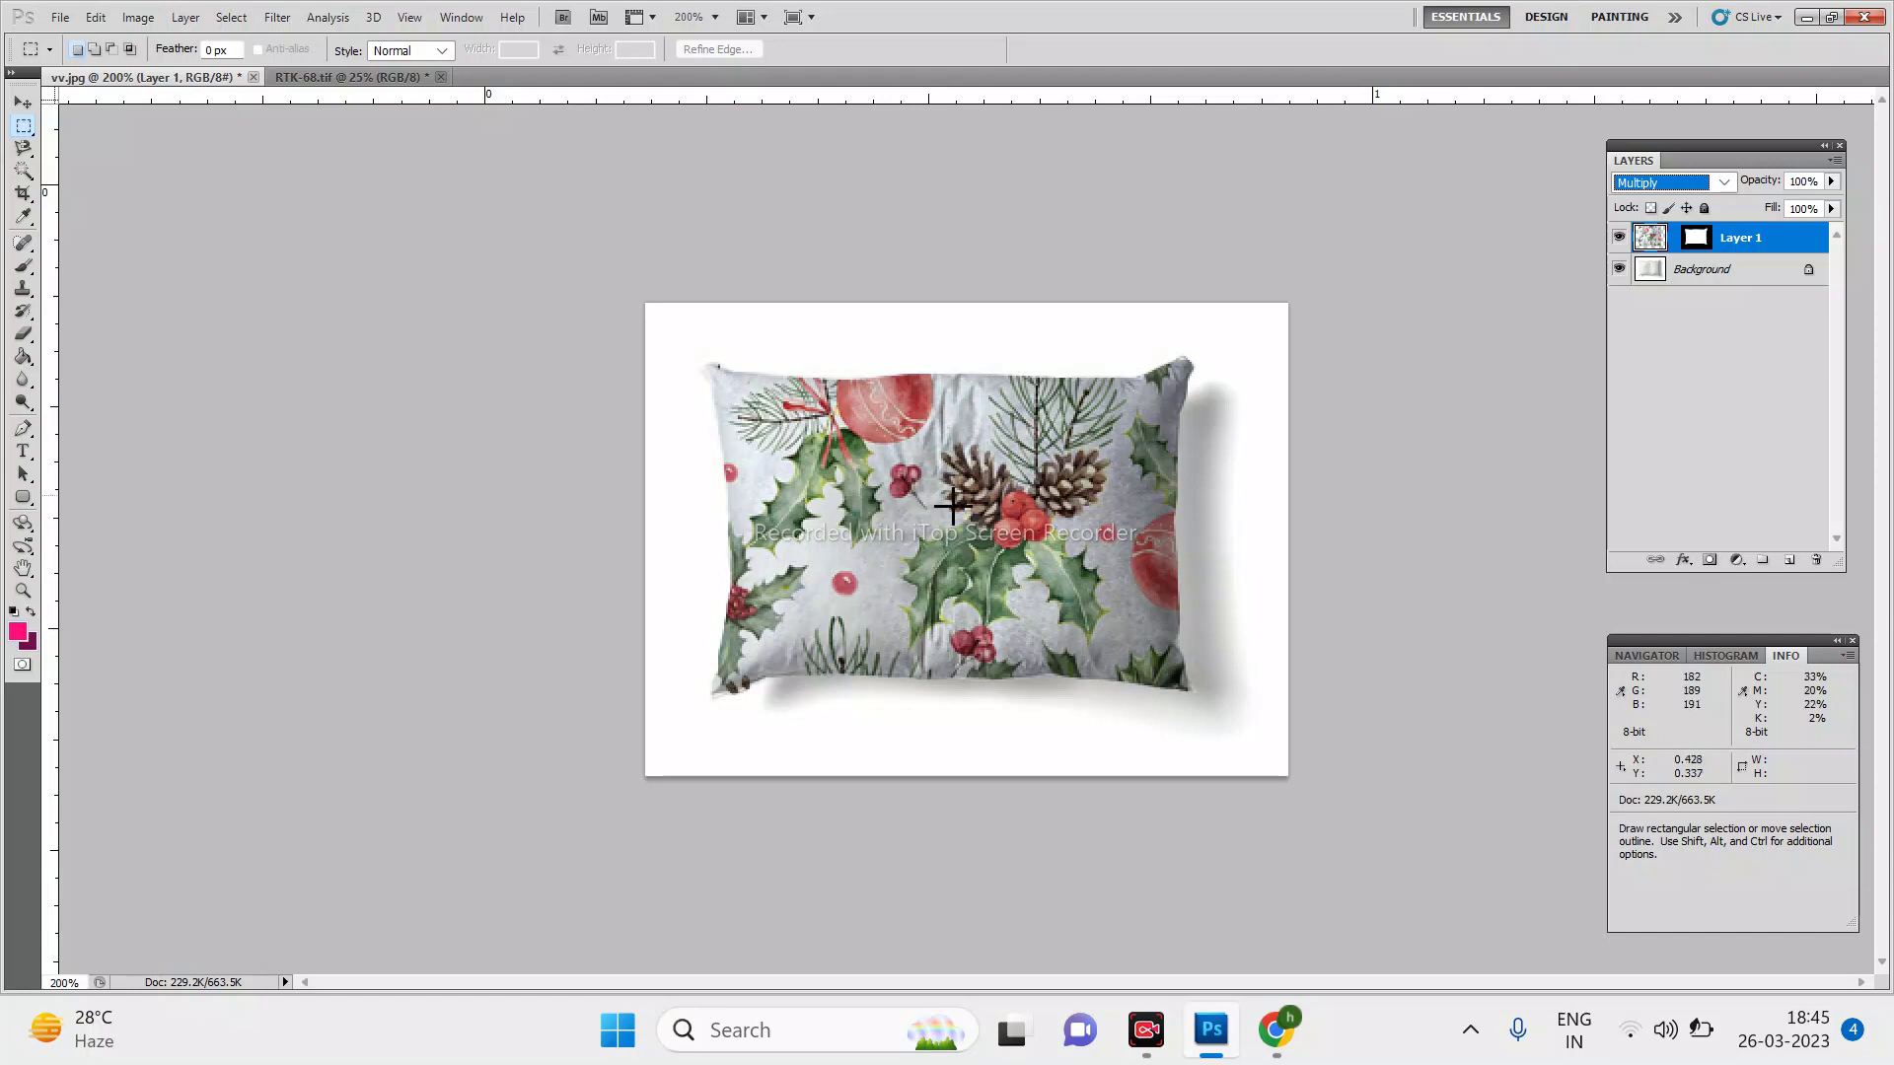
pyautogui.press('ctrl')
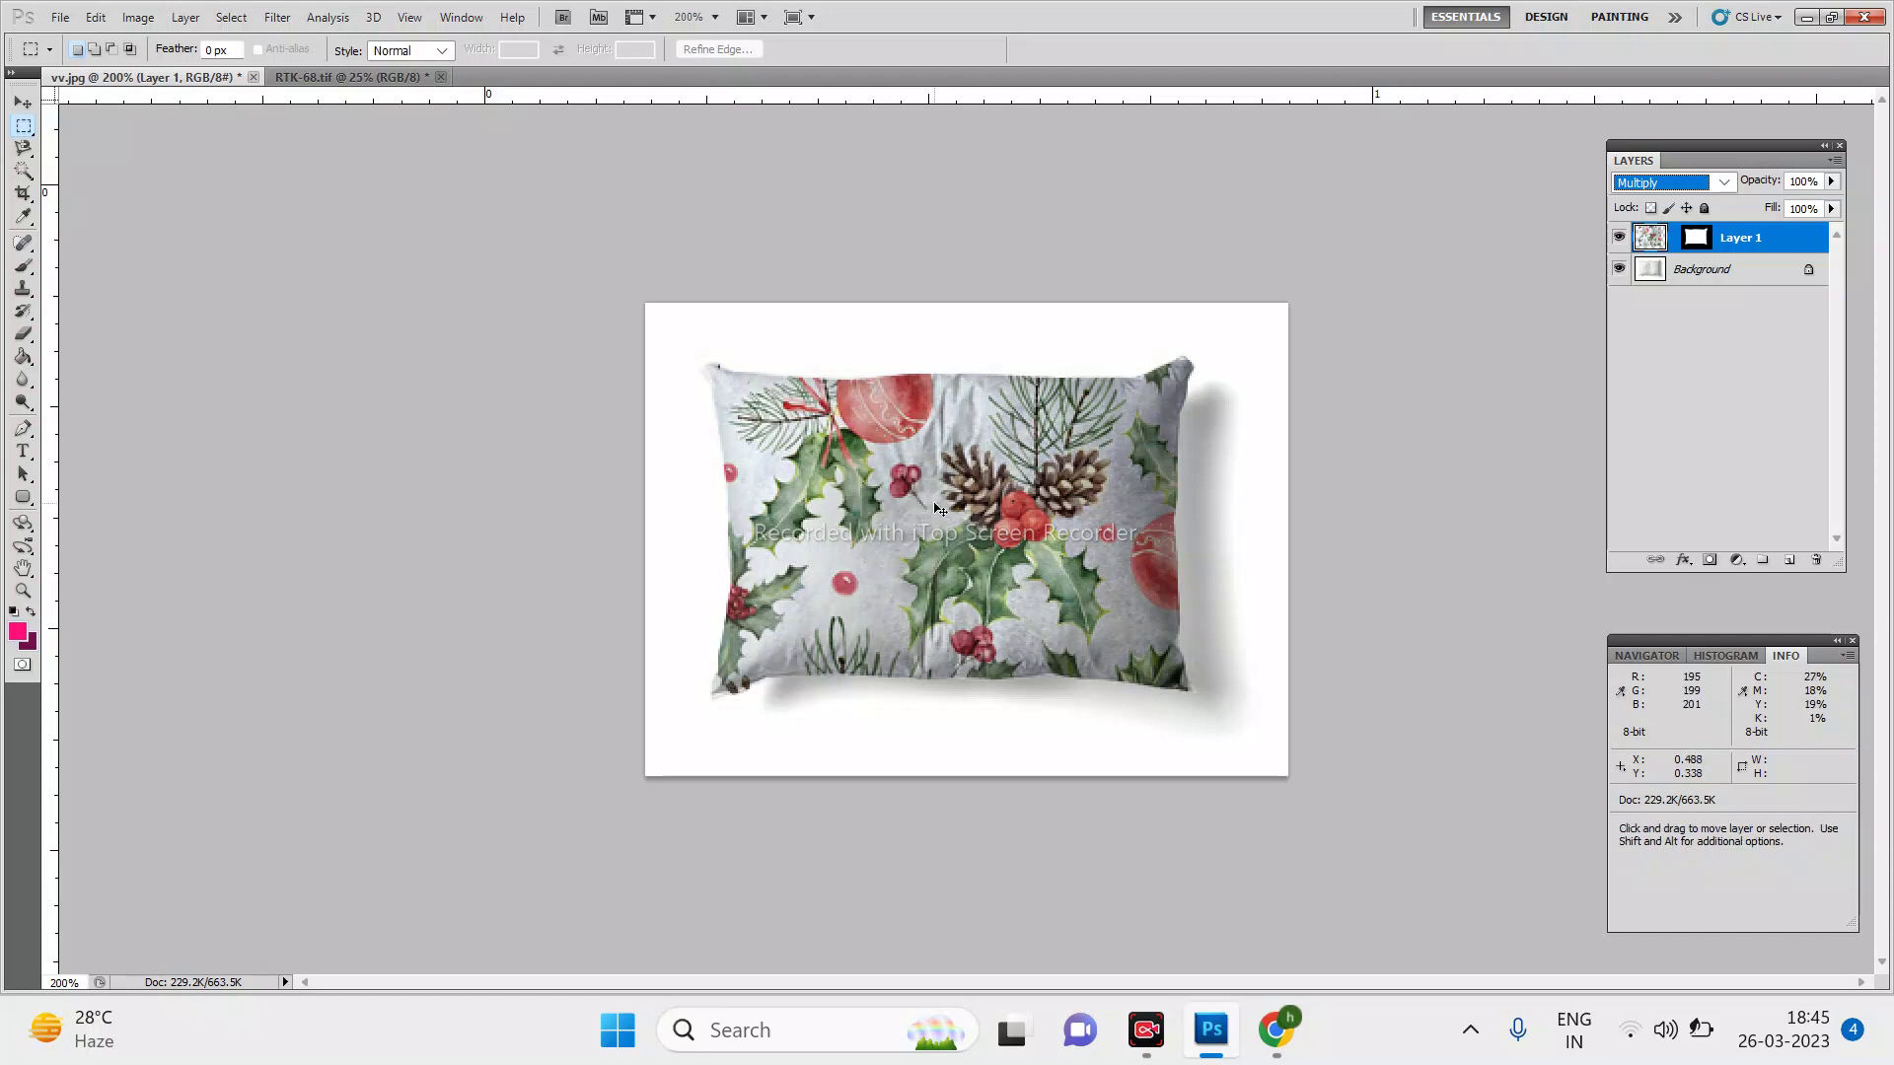
pyautogui.hotkey('ctrl', '+')
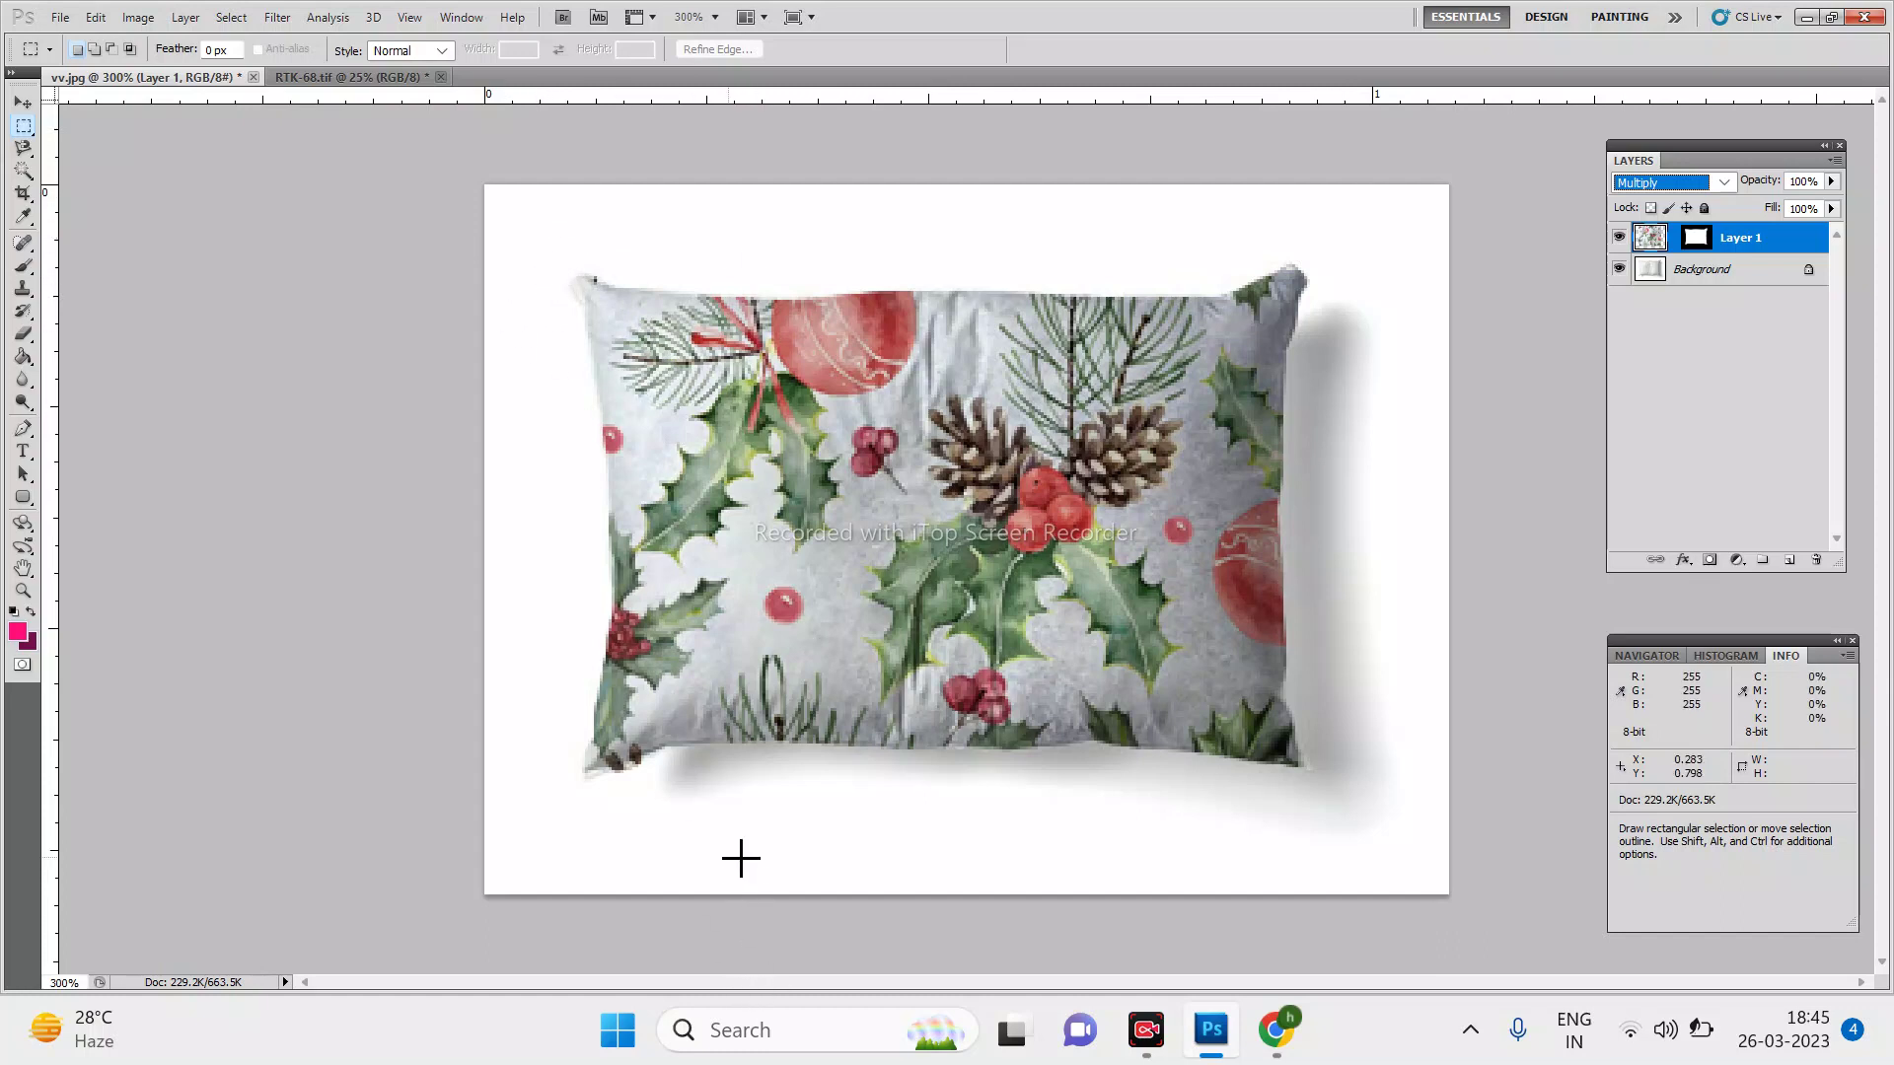
# Step: Make and clear two trial marquee selections around the pillow, then minimise Photoshop
pyautogui.click(803, 838)
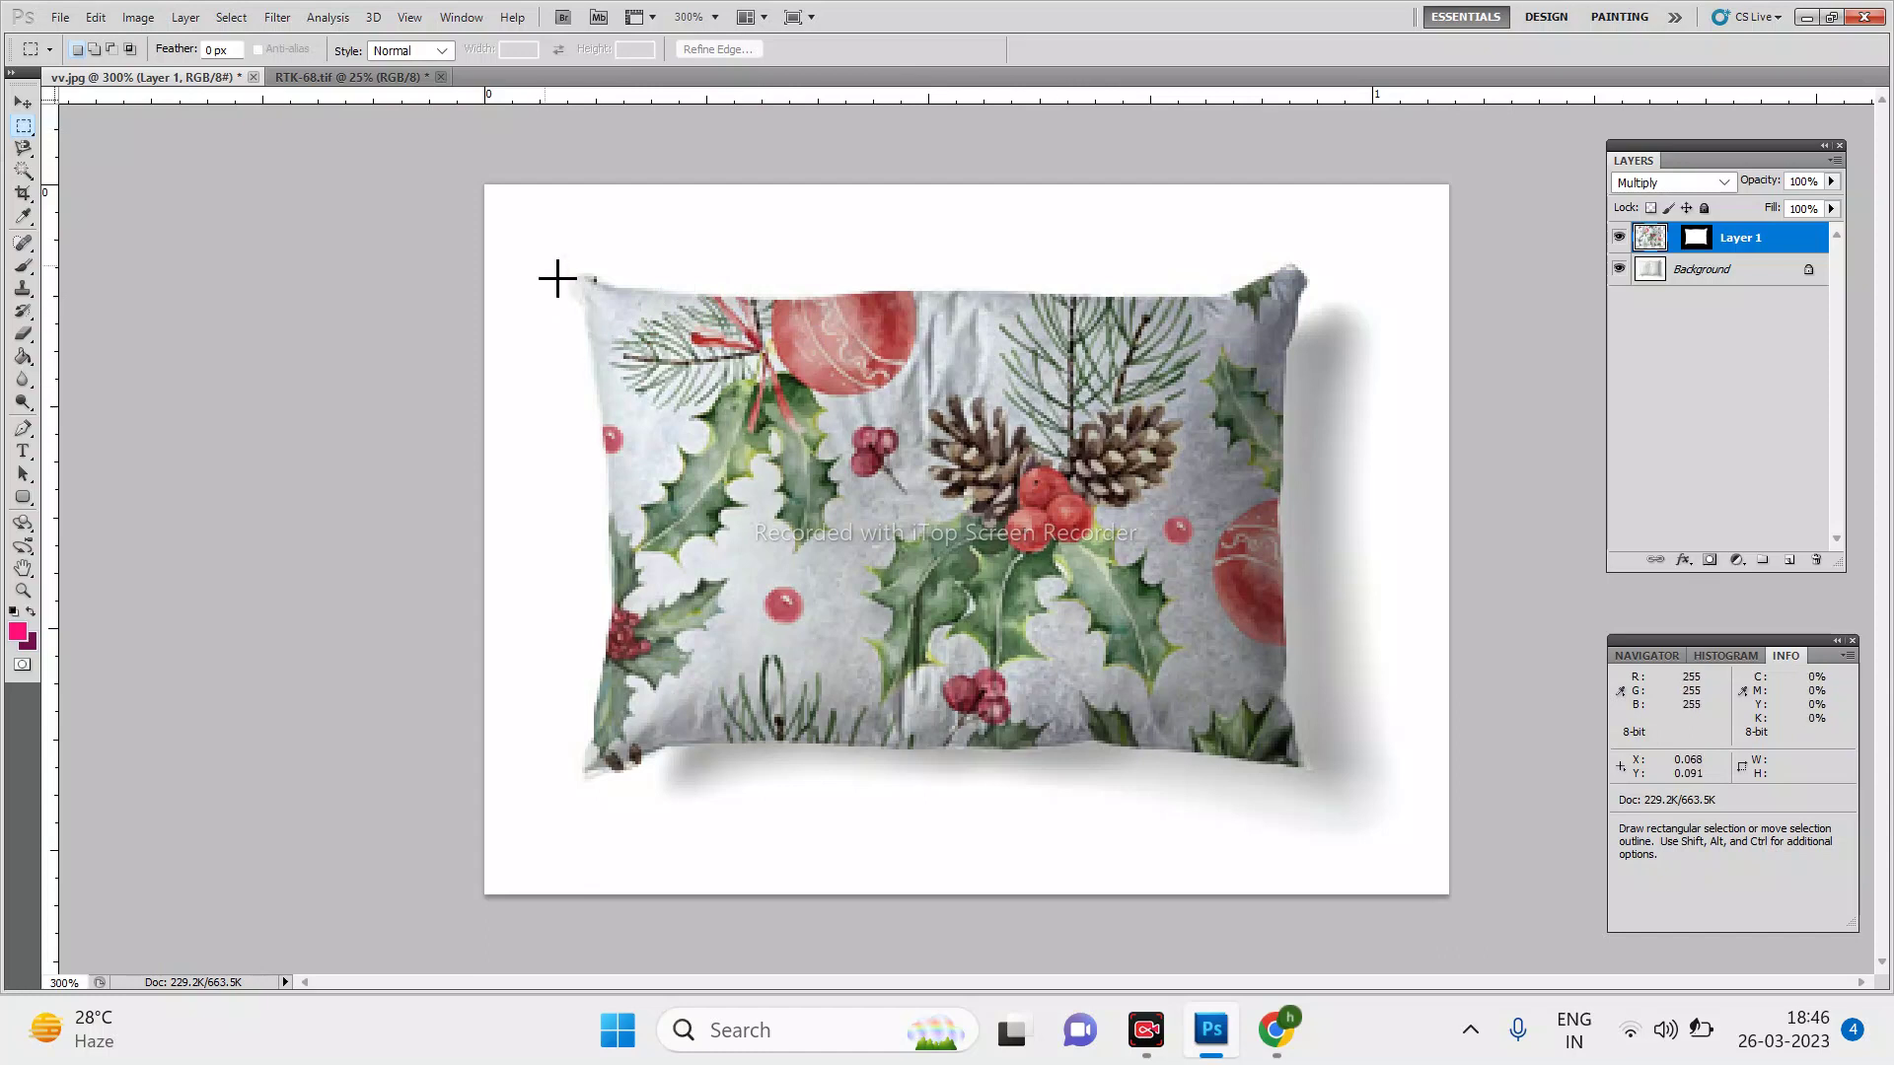
pyautogui.moveTo(550, 238)
pyautogui.mouseDown()
pyautogui.moveTo(869, 509)
pyautogui.moveTo(1303, 794)
pyautogui.mouseUp()
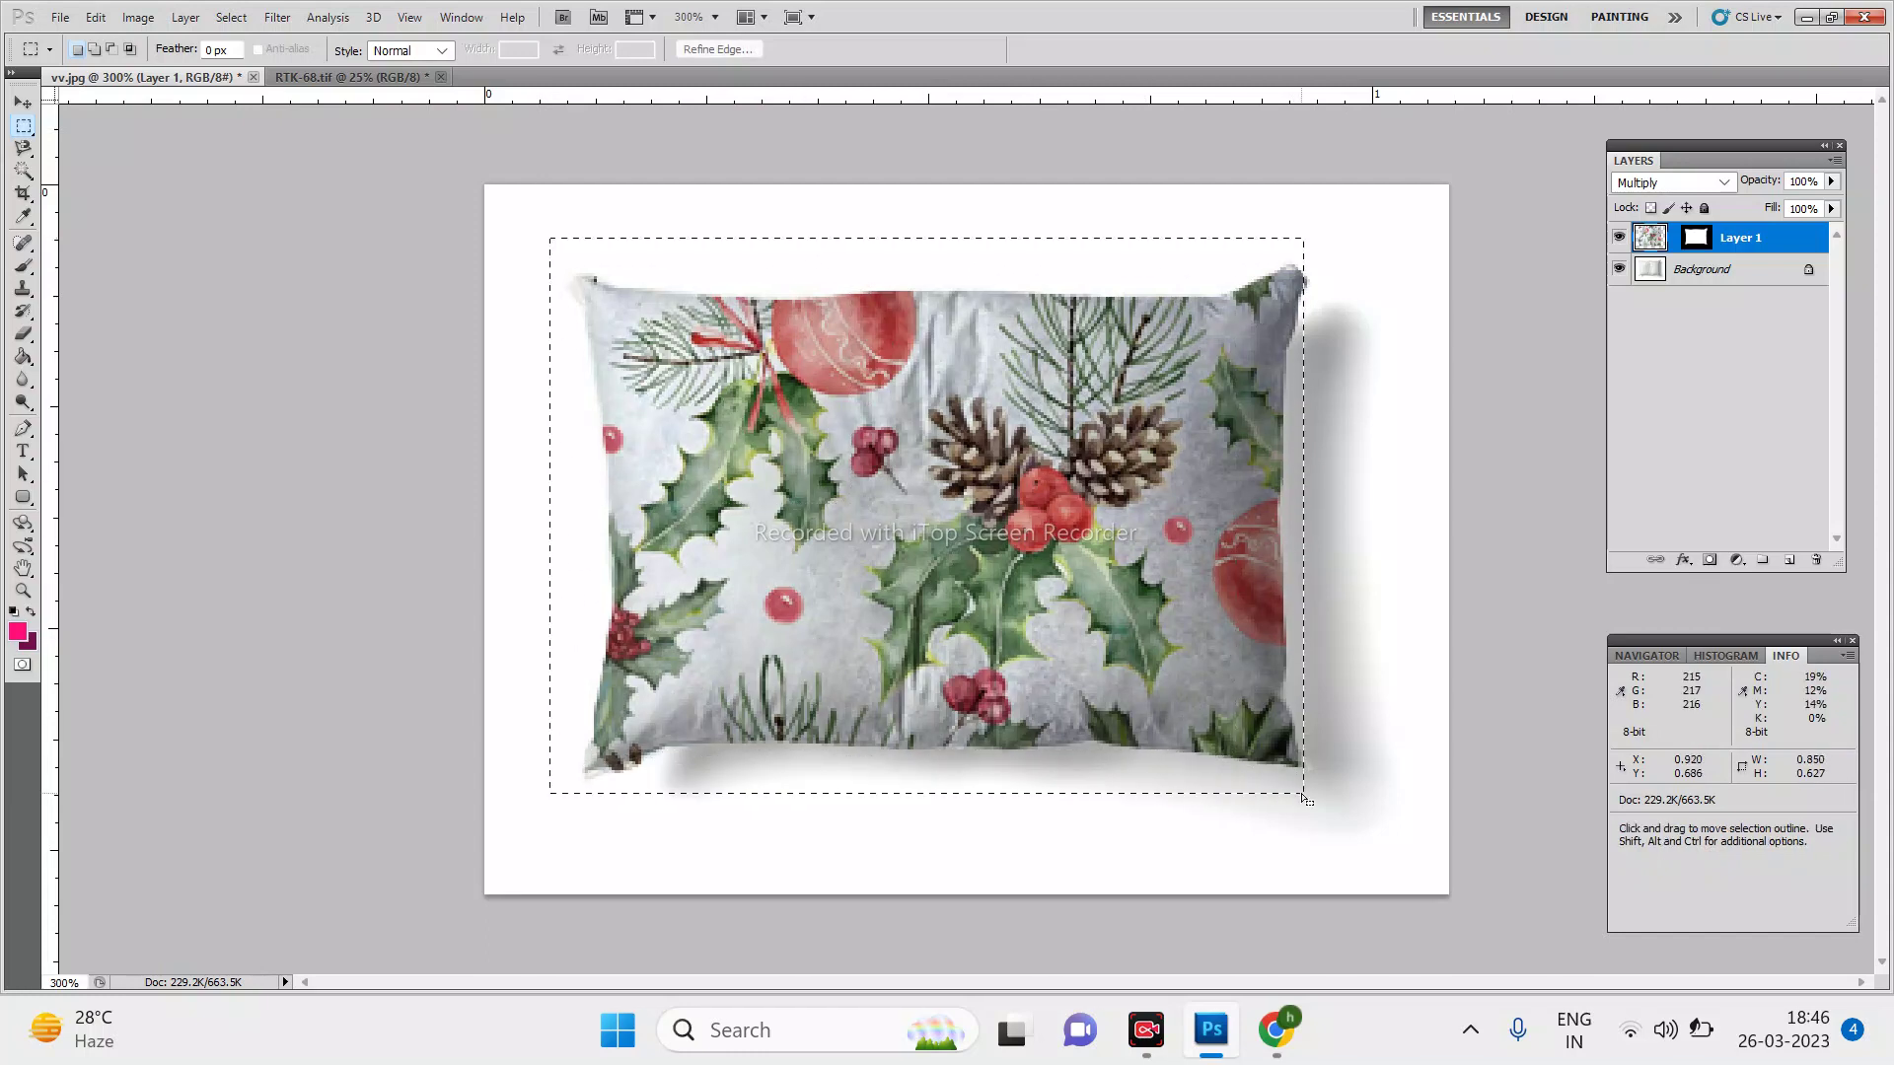
pyautogui.click(1301, 809)
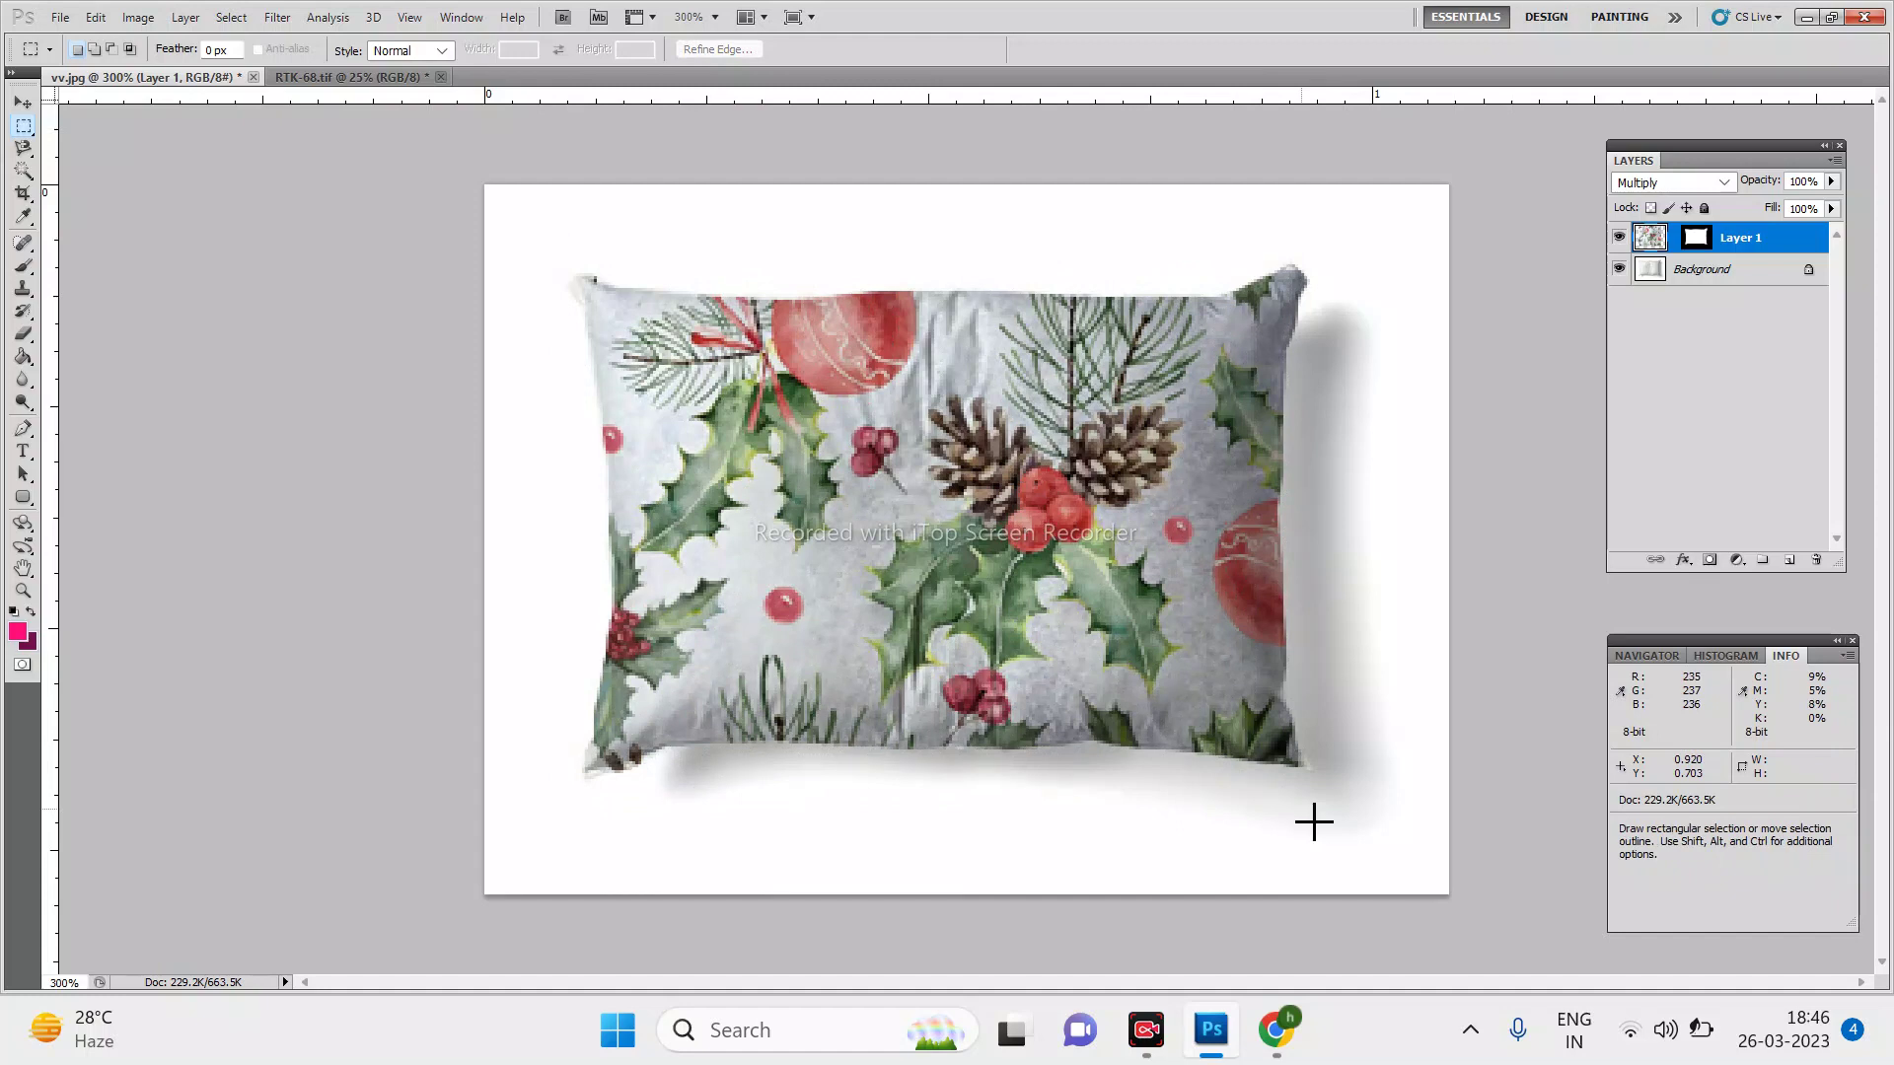
pyautogui.moveTo(1378, 805); pyautogui.dragTo(1183, 654)
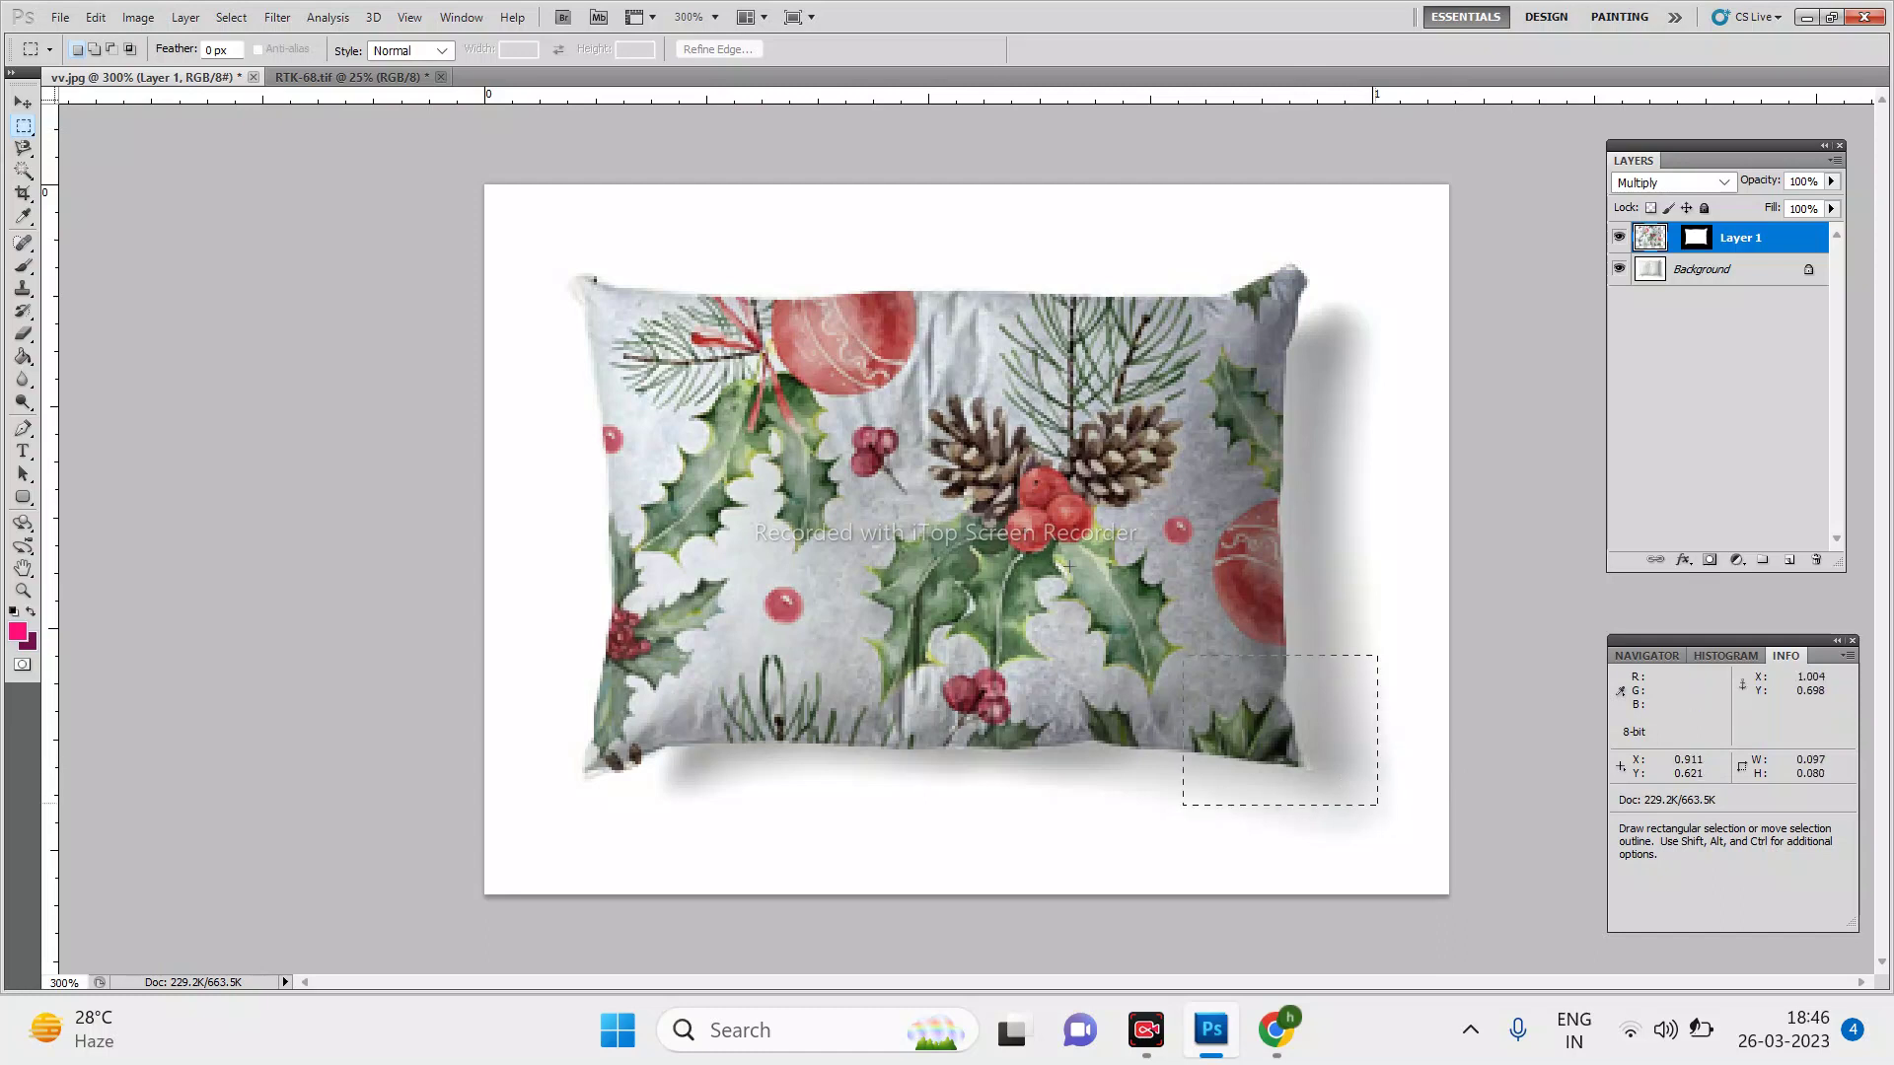
pyautogui.click(1432, 695)
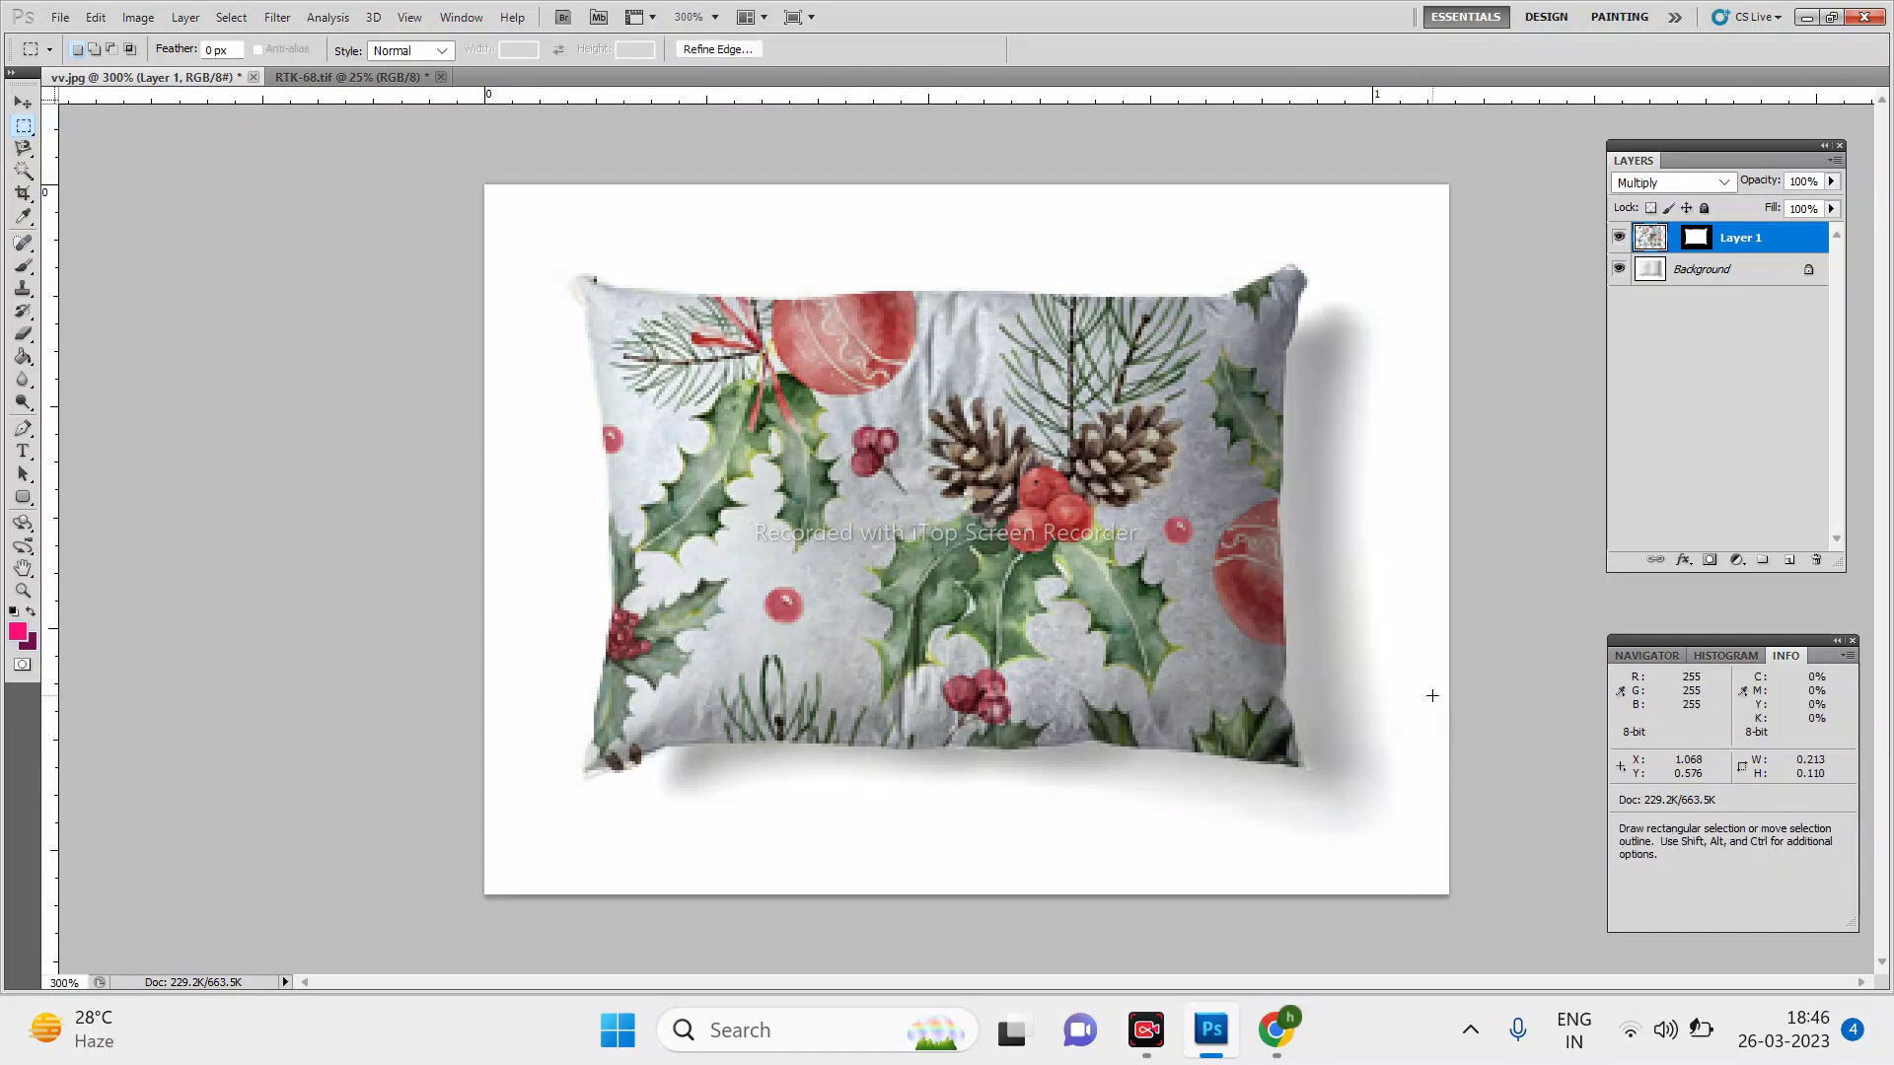
pyautogui.click(1802, 17)
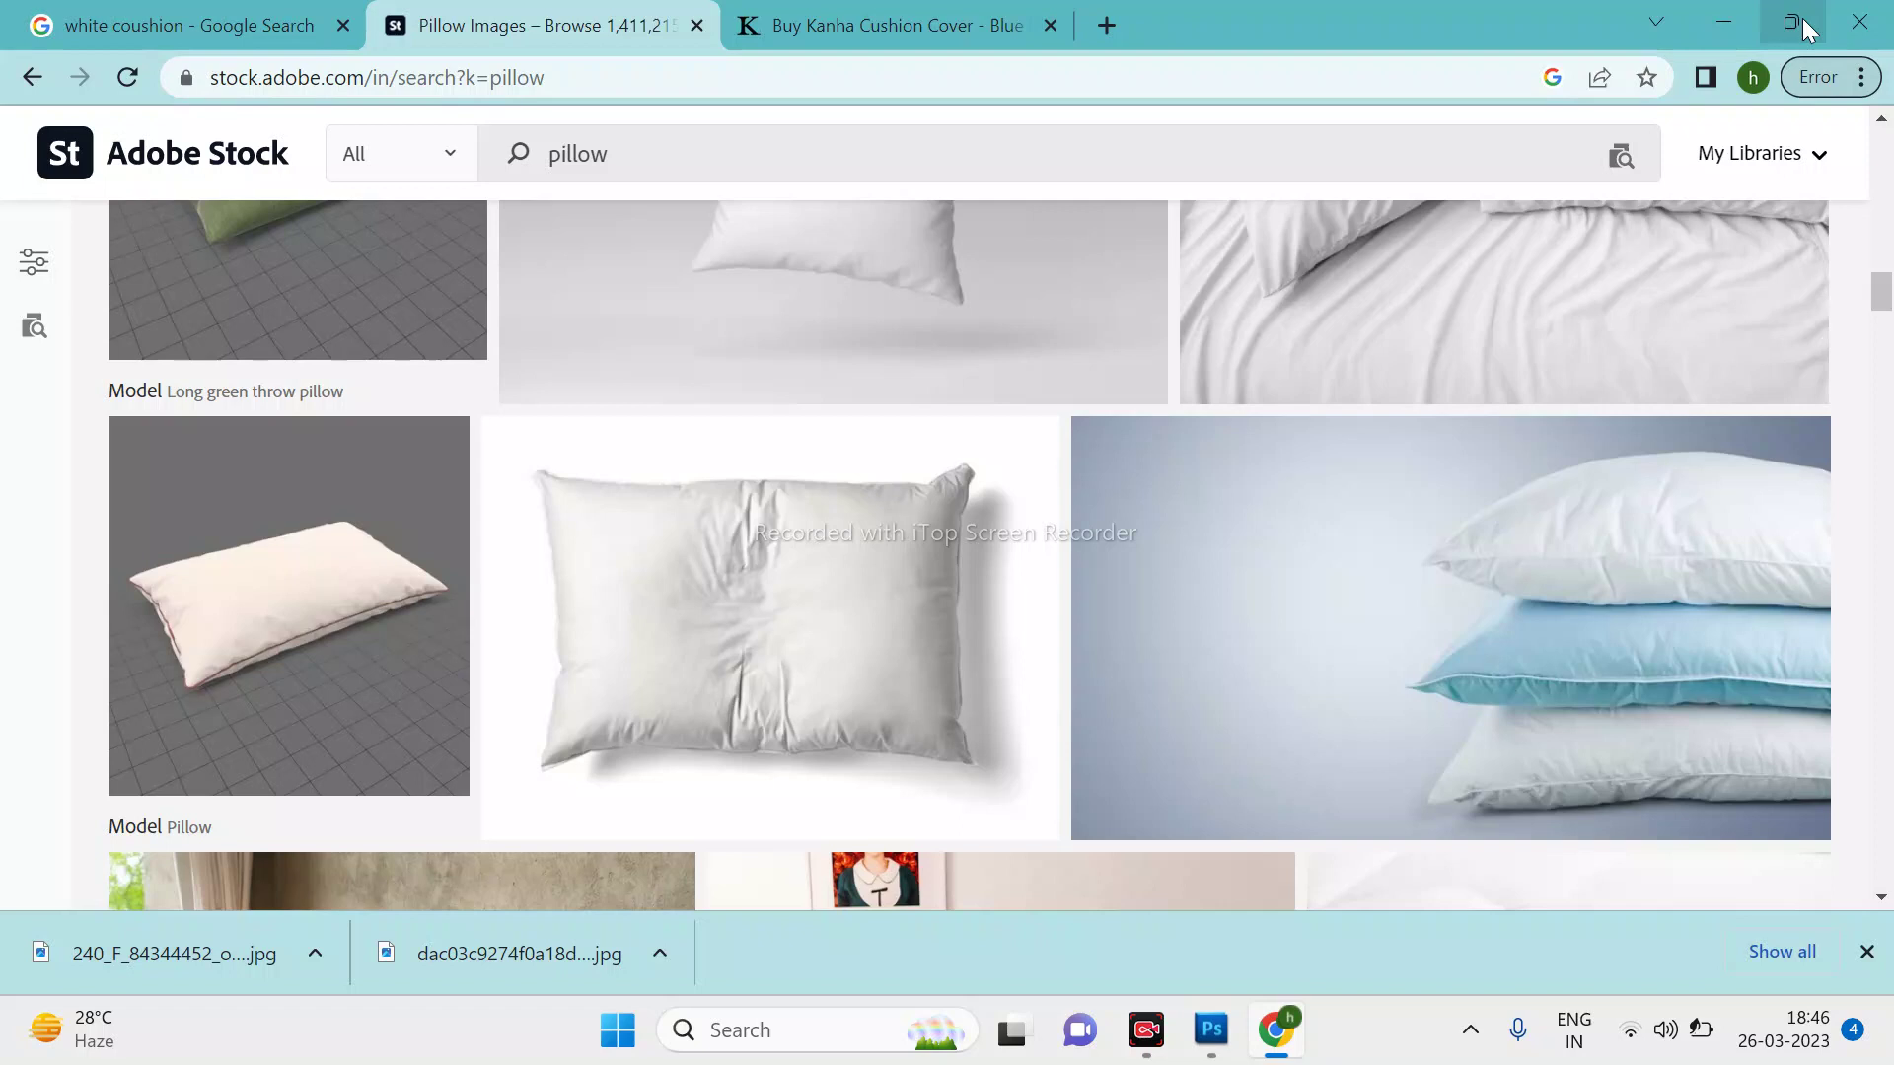
# Step: Minimise Google Chrome to reveal the Windows desktop
pyautogui.click(1728, 18)
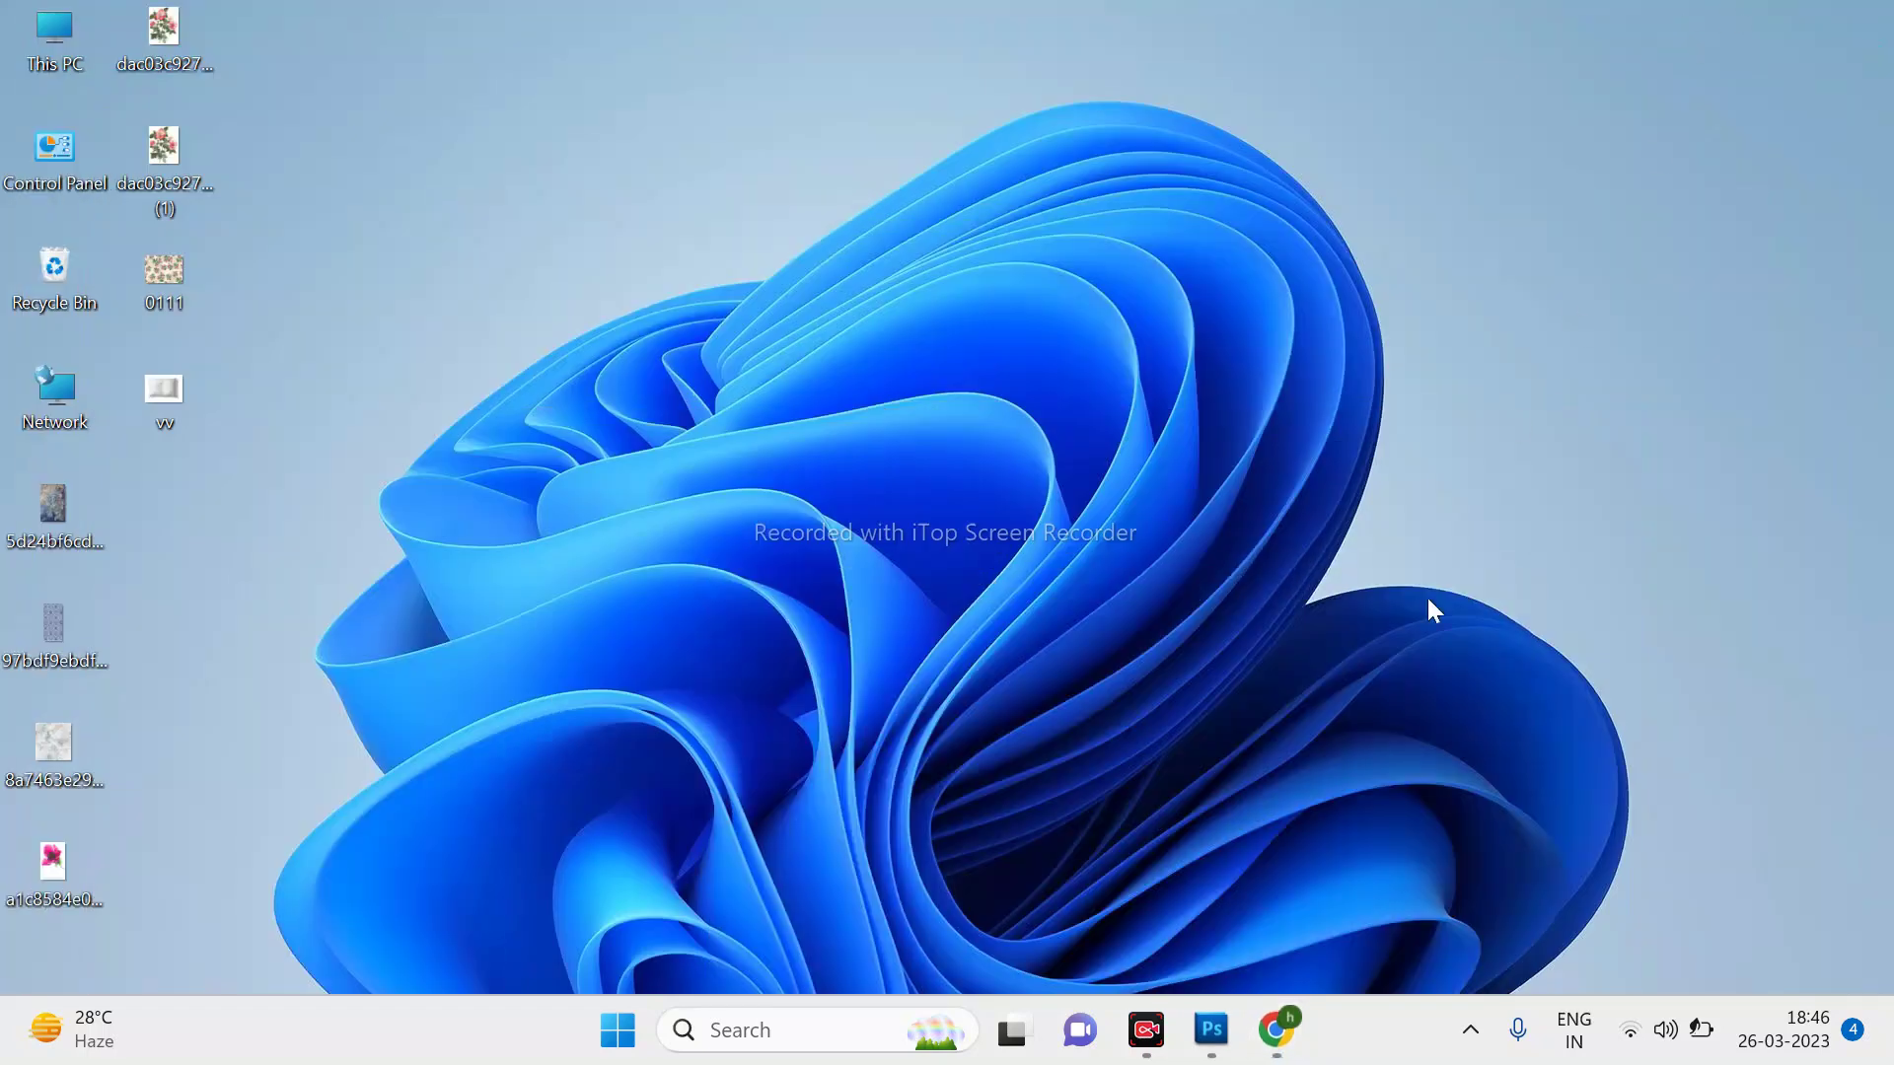